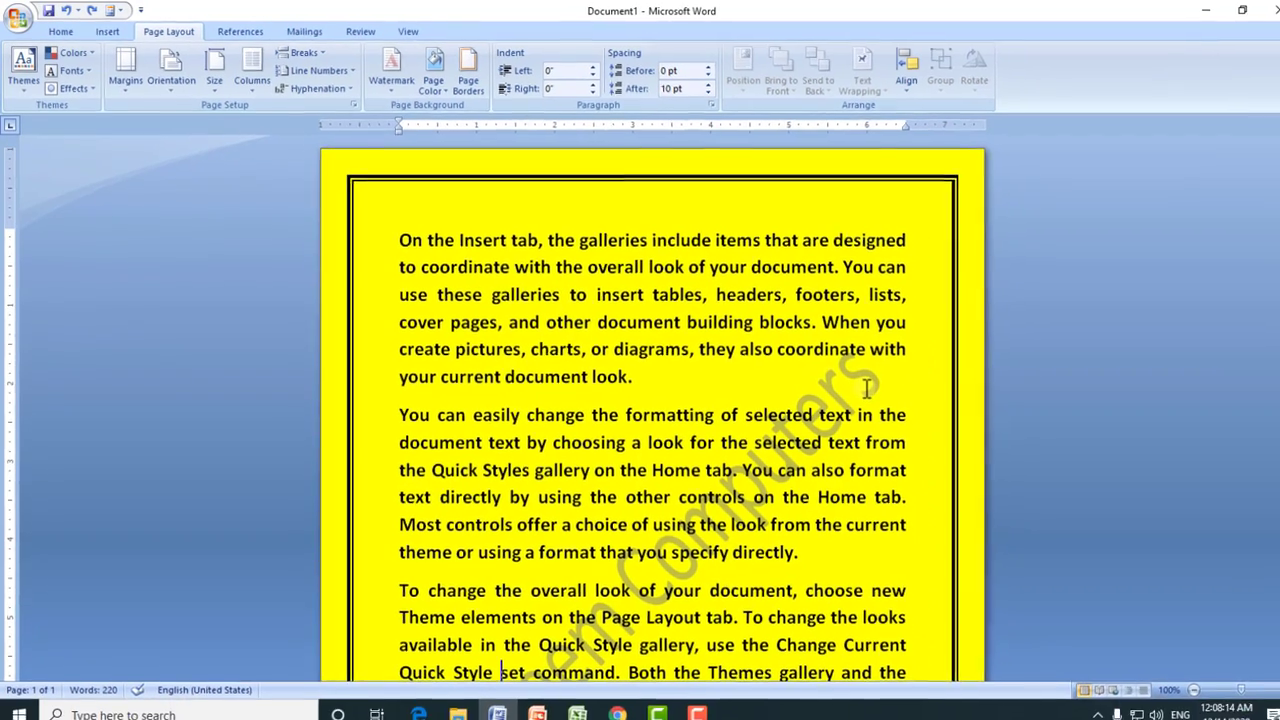
- Scroll the yellow Word document, then switch to the YouTube channel page in the browser
{"action": "left_click_drag", "start_coordinate": [1277, 343], "coordinate": [1271, 414]}
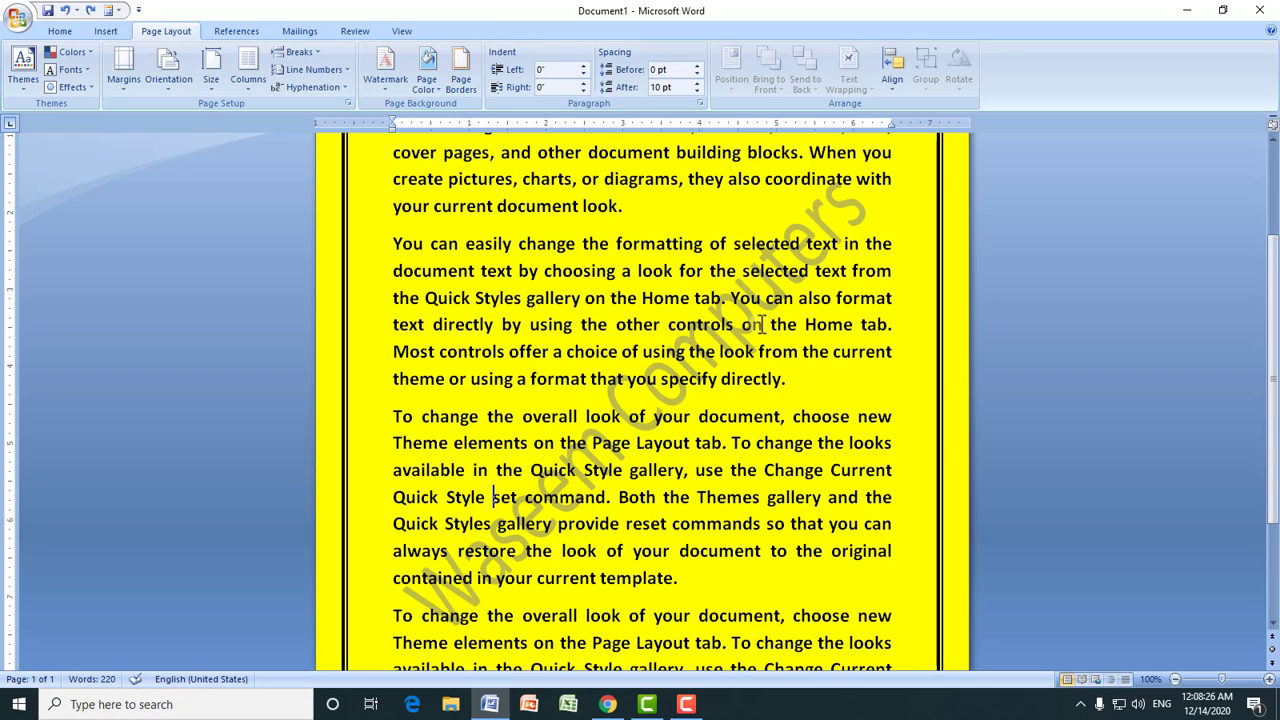
{"action": "left_click", "coordinate": [608, 704]}
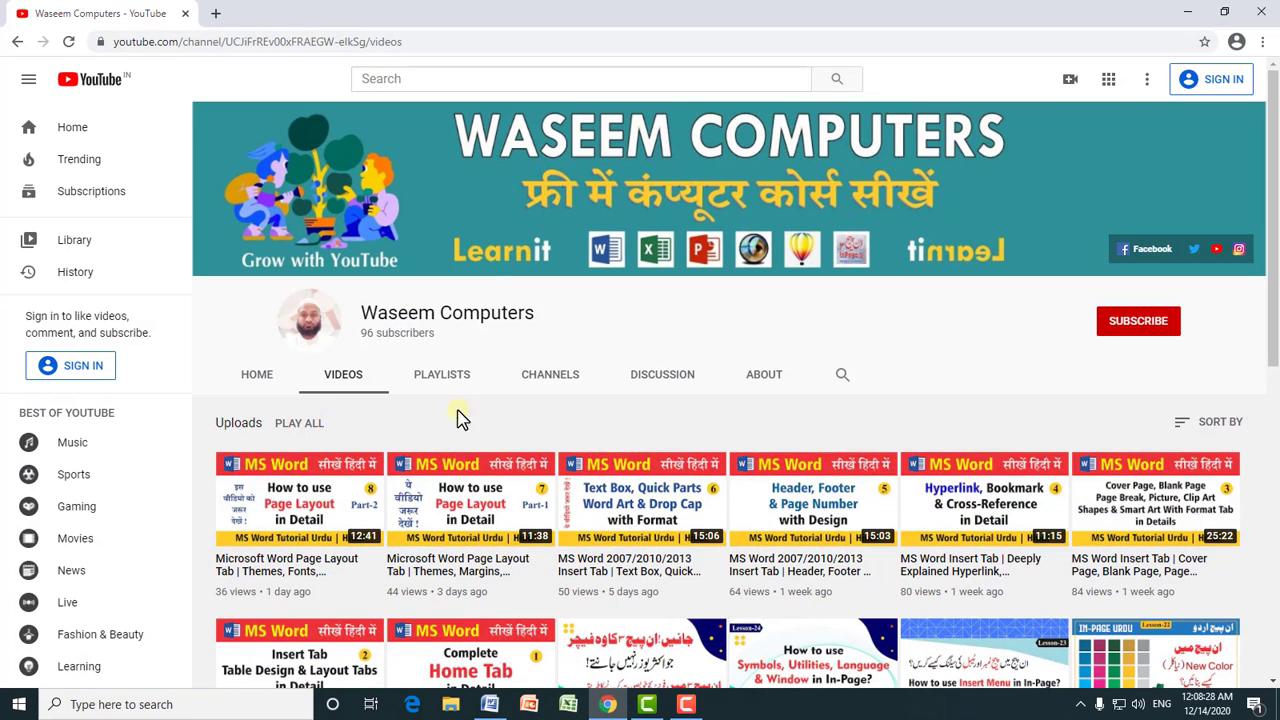
- Select the channel name on the YouTube page and go back to the Word document
{"action": "left_click_drag", "start_coordinate": [362, 312], "coordinate": [537, 320]}
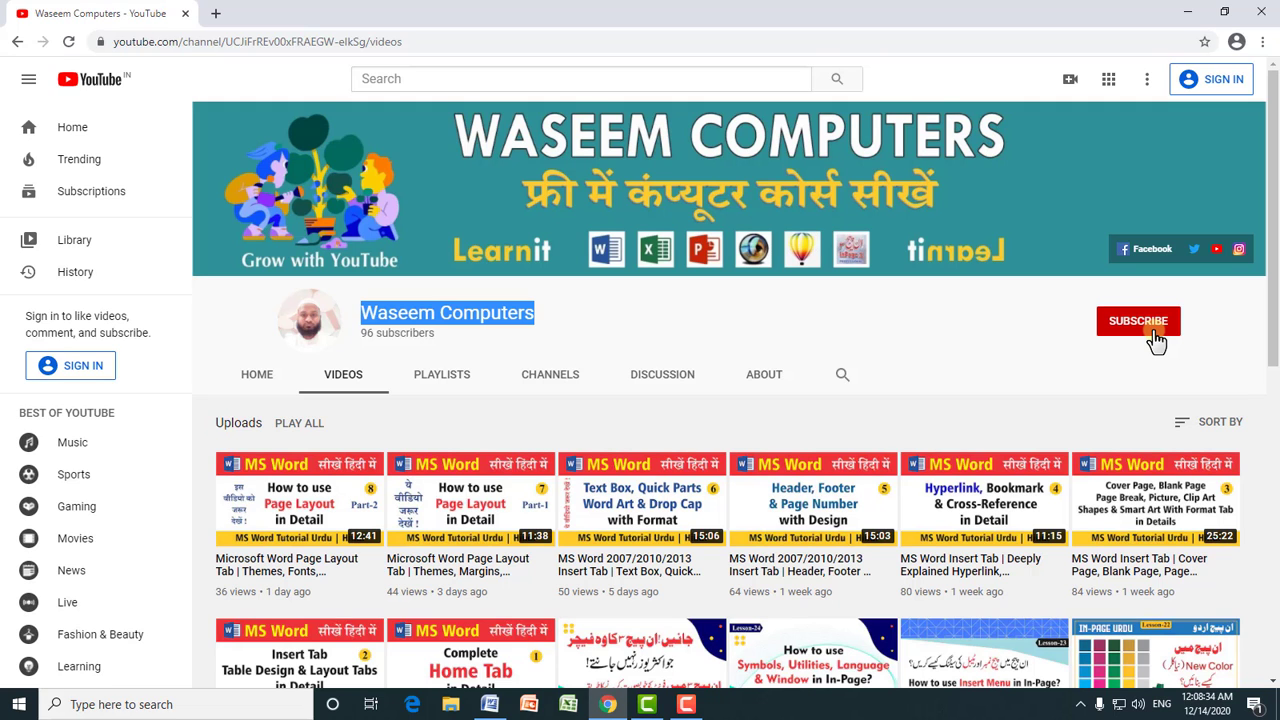
{"action": "left_click", "coordinate": [489, 704]}
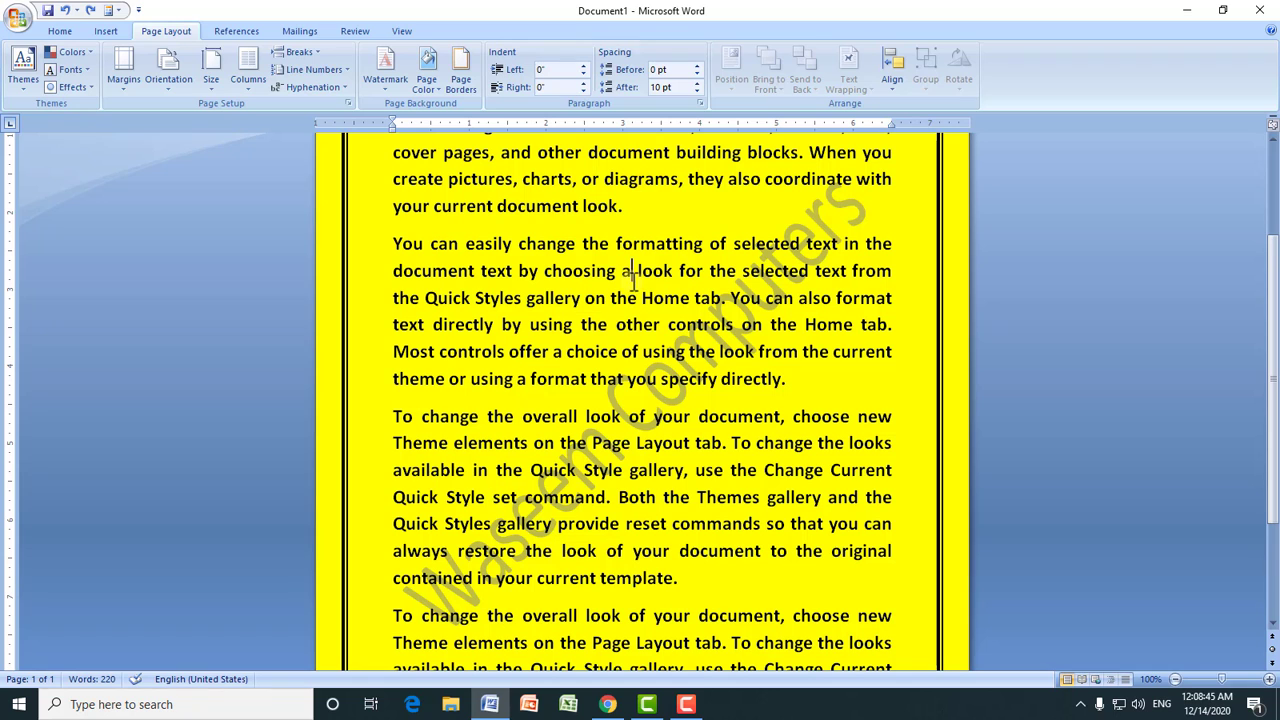
- Create a new blank document, Document4, and show its Page Layout settings
{"action": "left_click", "coordinate": [18, 18]}
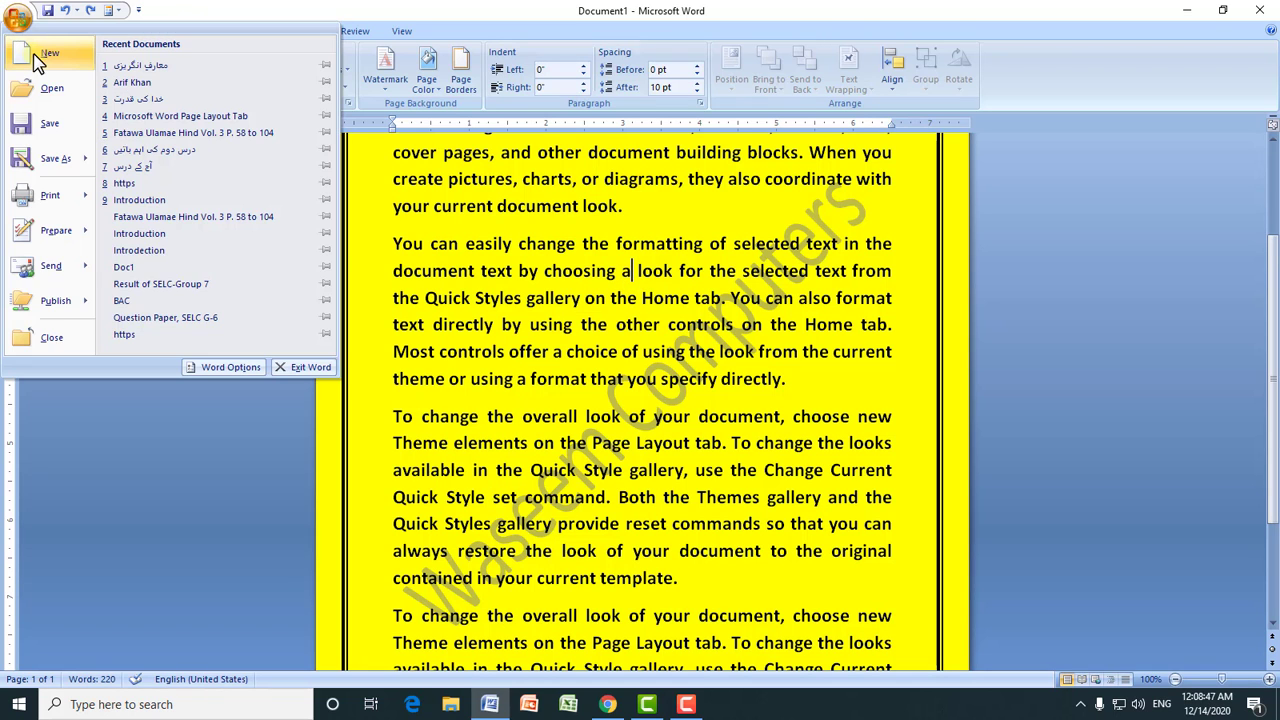
{"action": "left_click", "coordinate": [55, 55]}
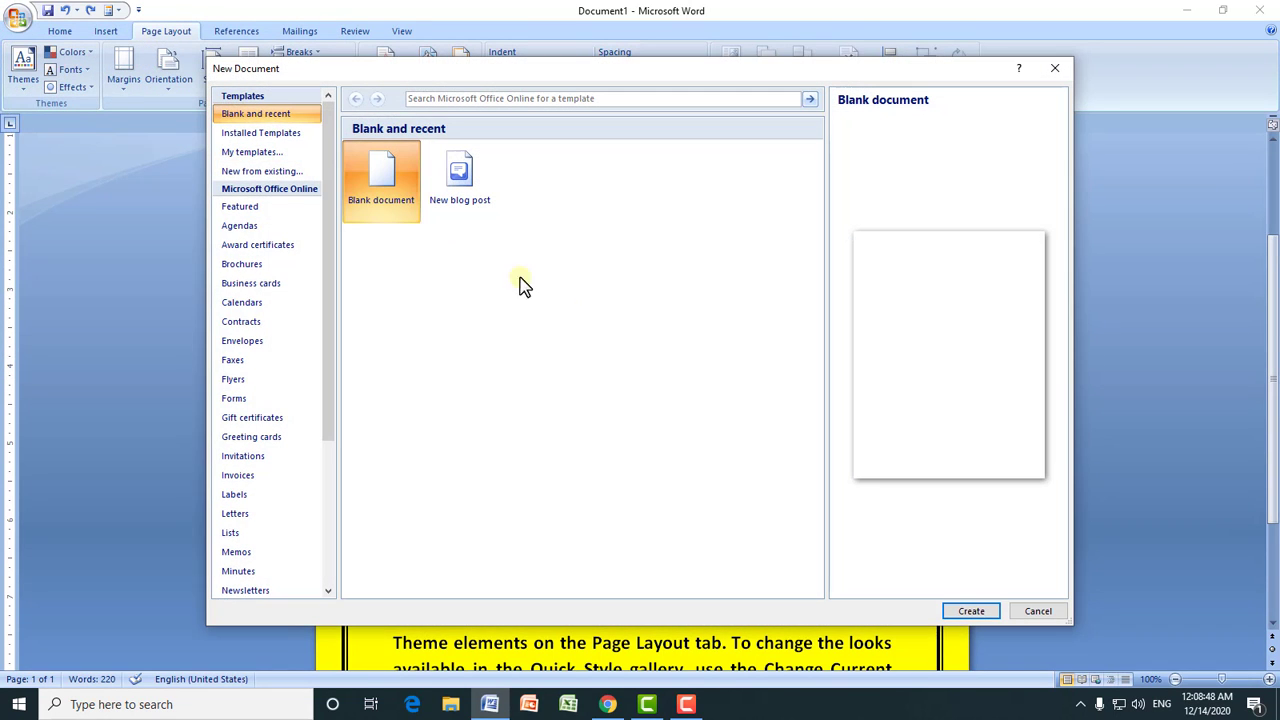
{"action": "left_click", "coordinate": [962, 604]}
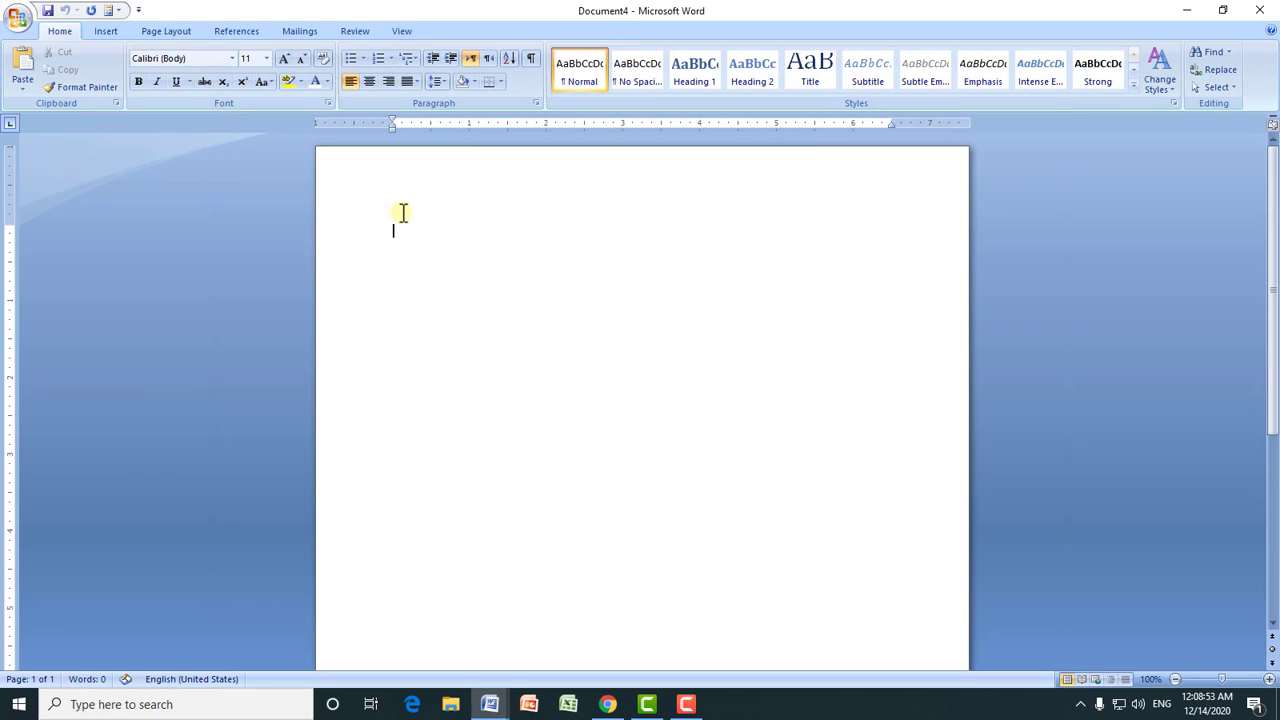
{"action": "left_click", "coordinate": [163, 38]}
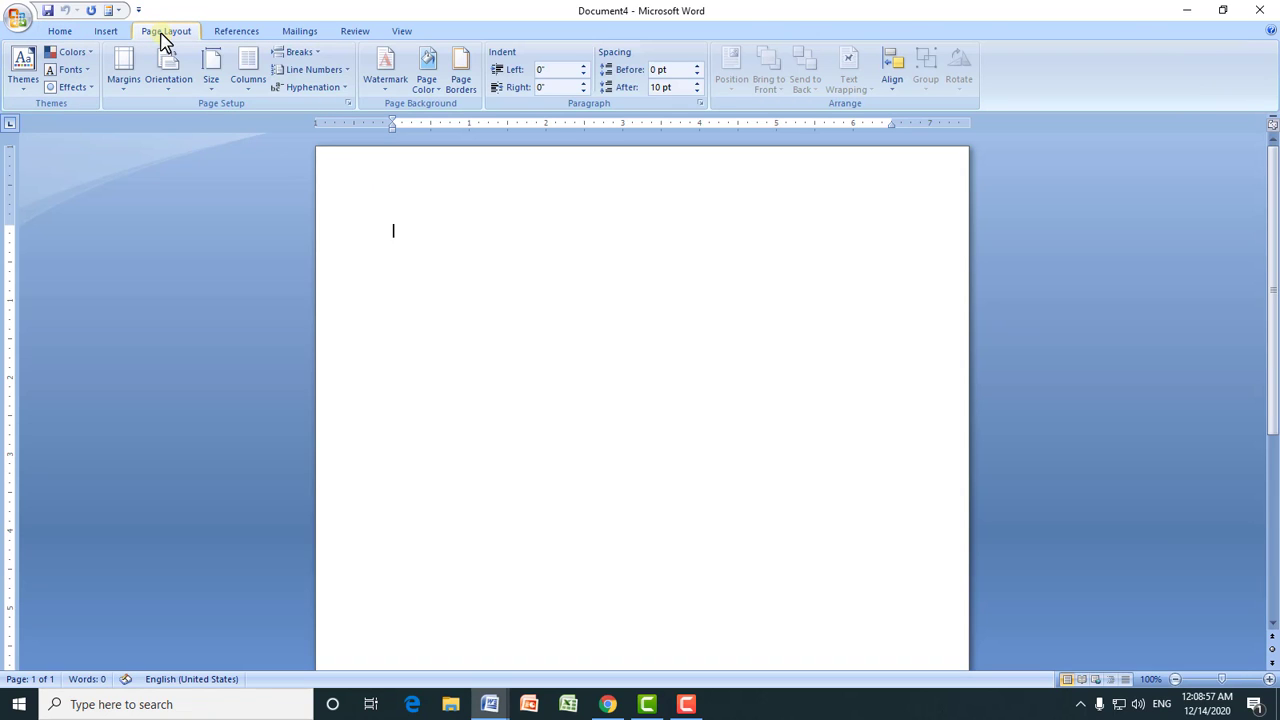
- Apply the diagonal DO NOT COPY 1 watermark to the blank page
{"action": "left_click", "coordinate": [387, 90]}
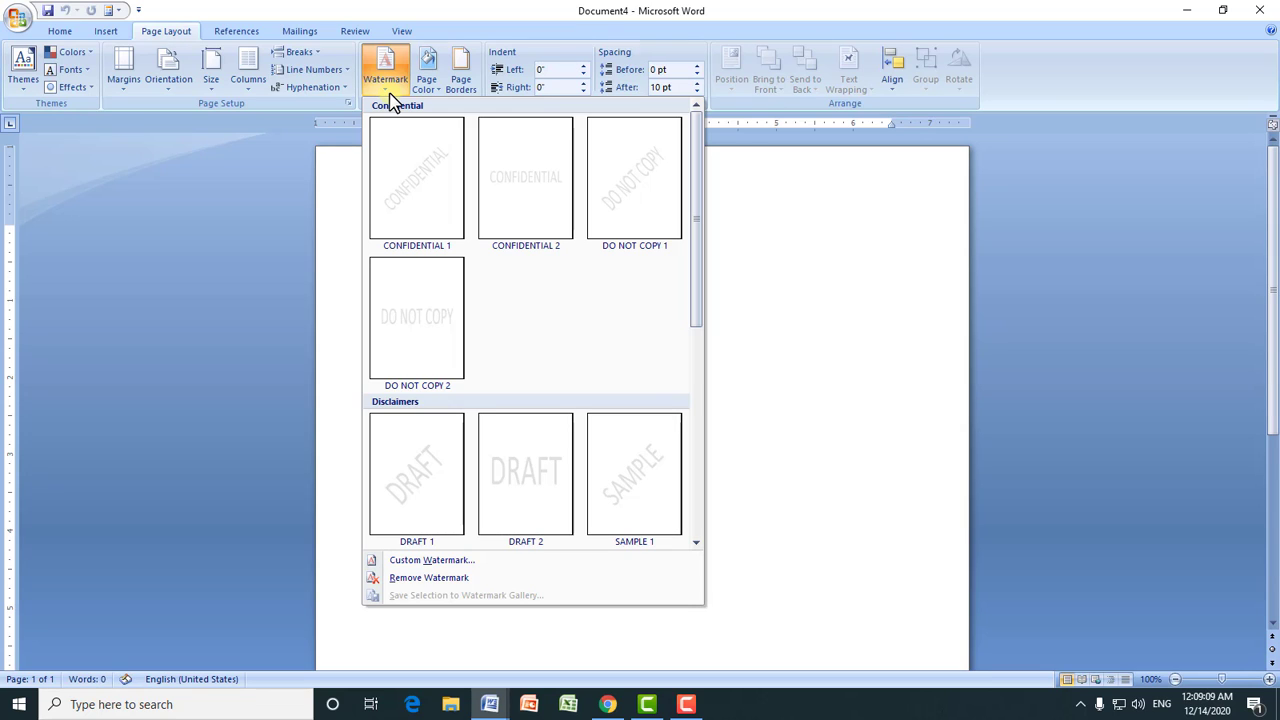
{"action": "left_click", "coordinate": [645, 186]}
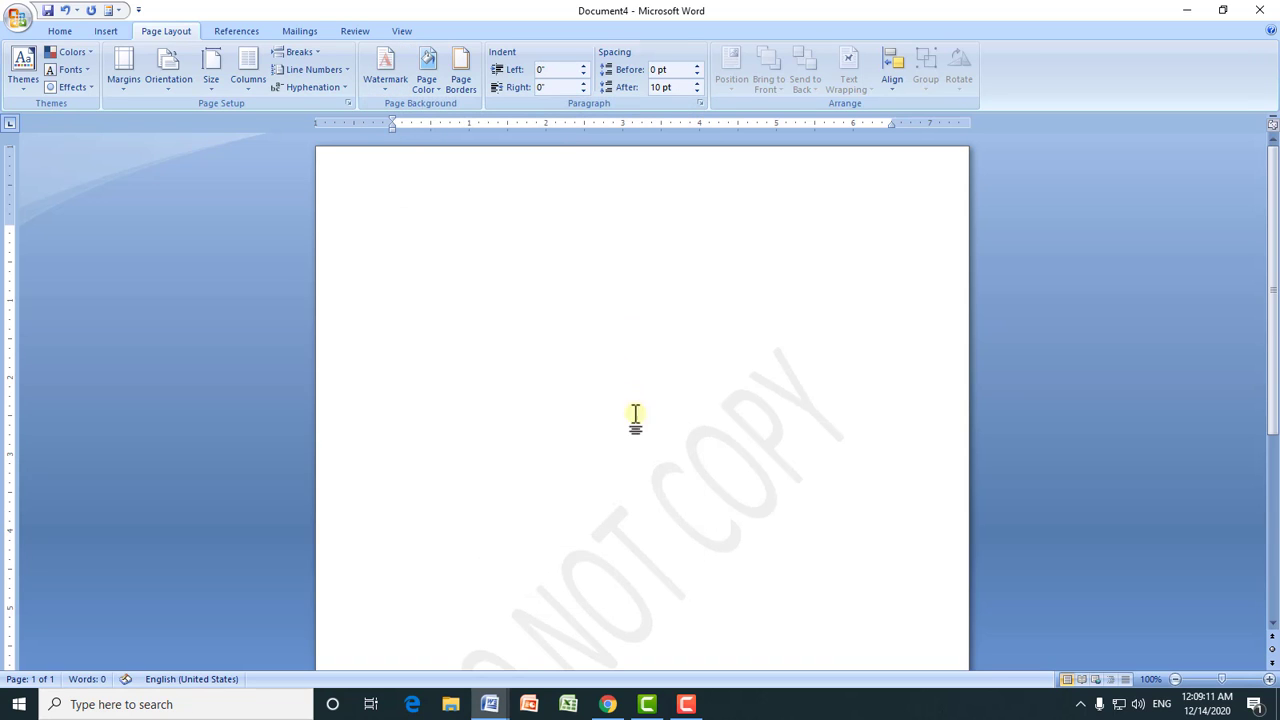
{"action": "left_click_drag", "start_coordinate": [1274, 270], "coordinate": [1276, 365]}
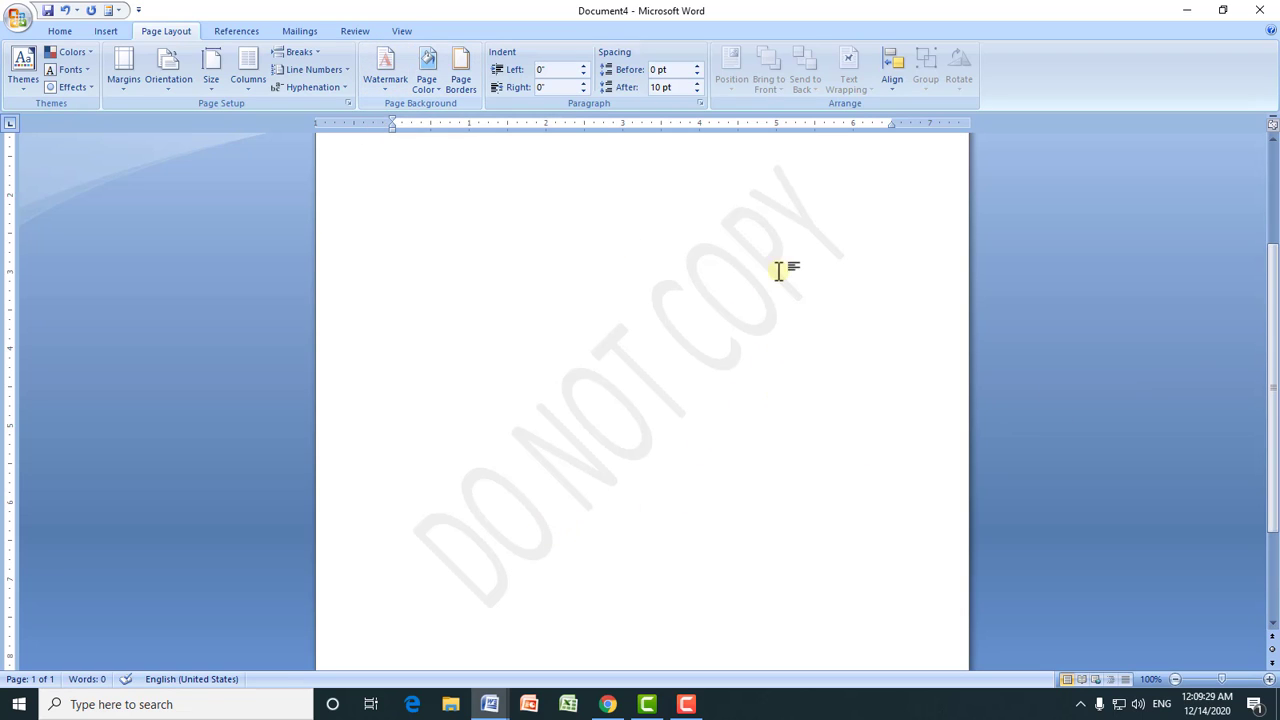
{"action": "left_click", "coordinate": [388, 98]}
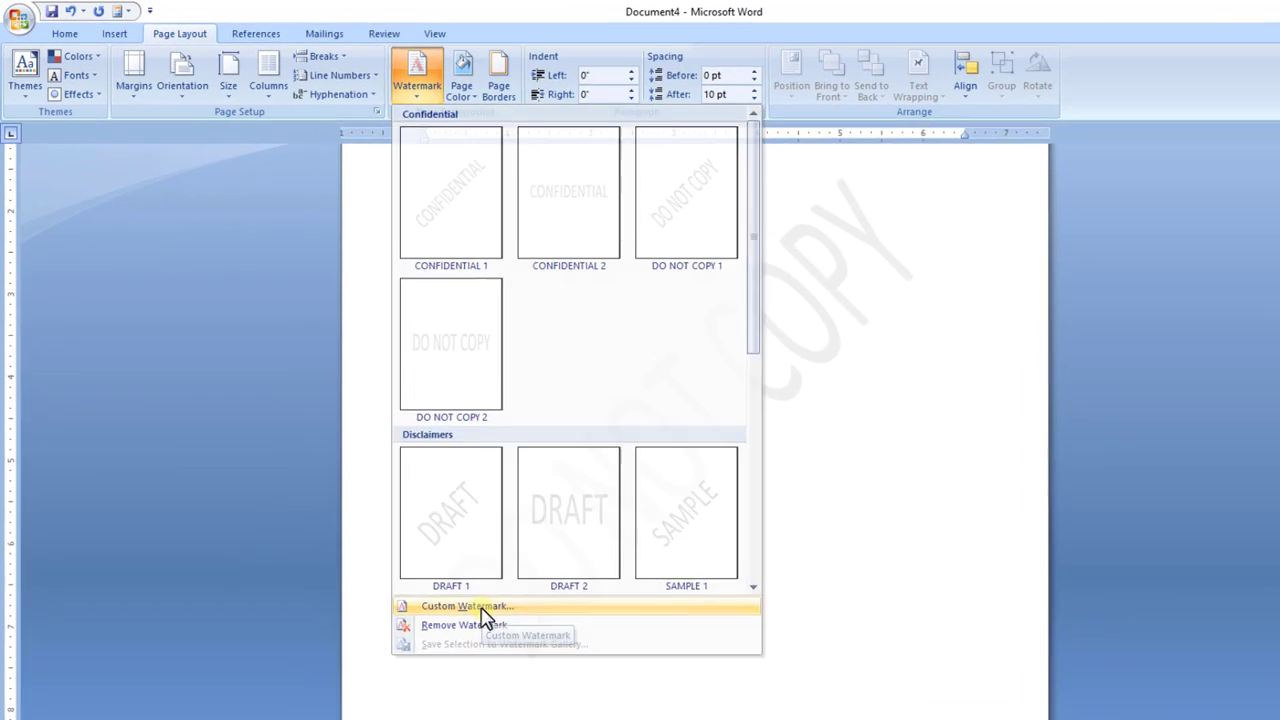
- In Custom Watermark, replace the watermark text with the channel name
{"action": "left_click", "coordinate": [445, 562]}
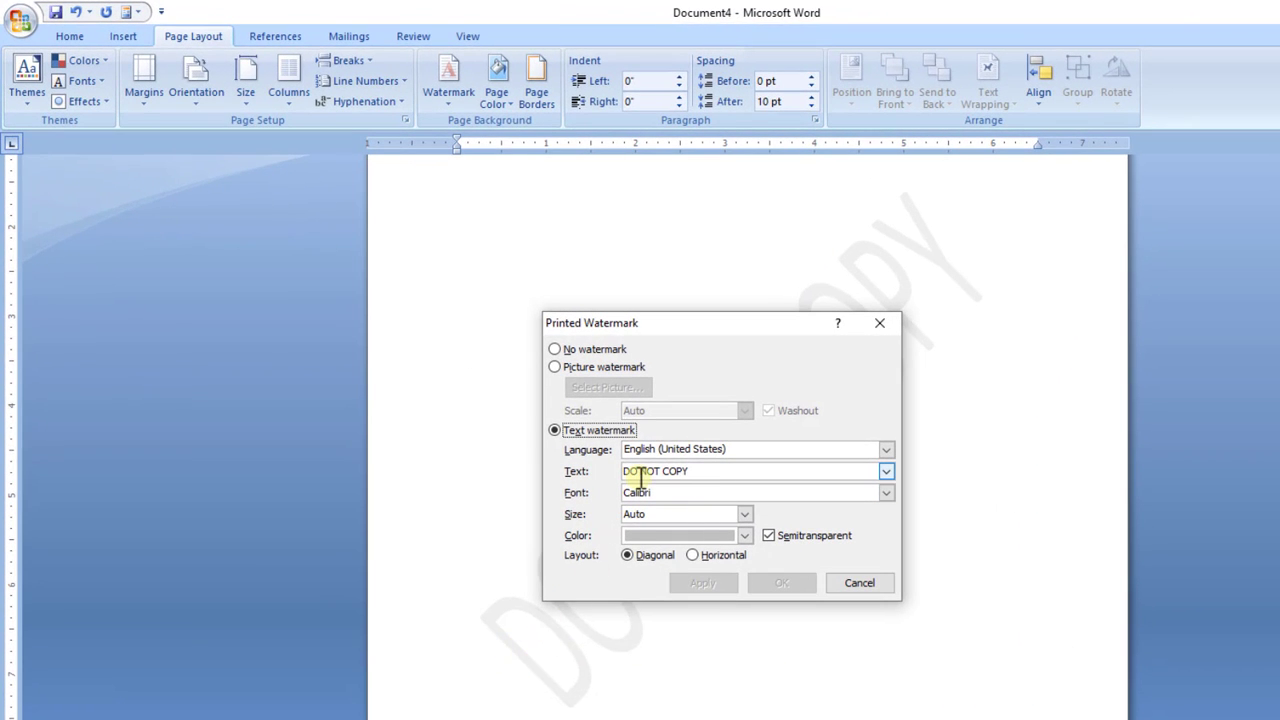
{"action": "left_click_drag", "start_coordinate": [707, 471], "coordinate": [622, 476]}
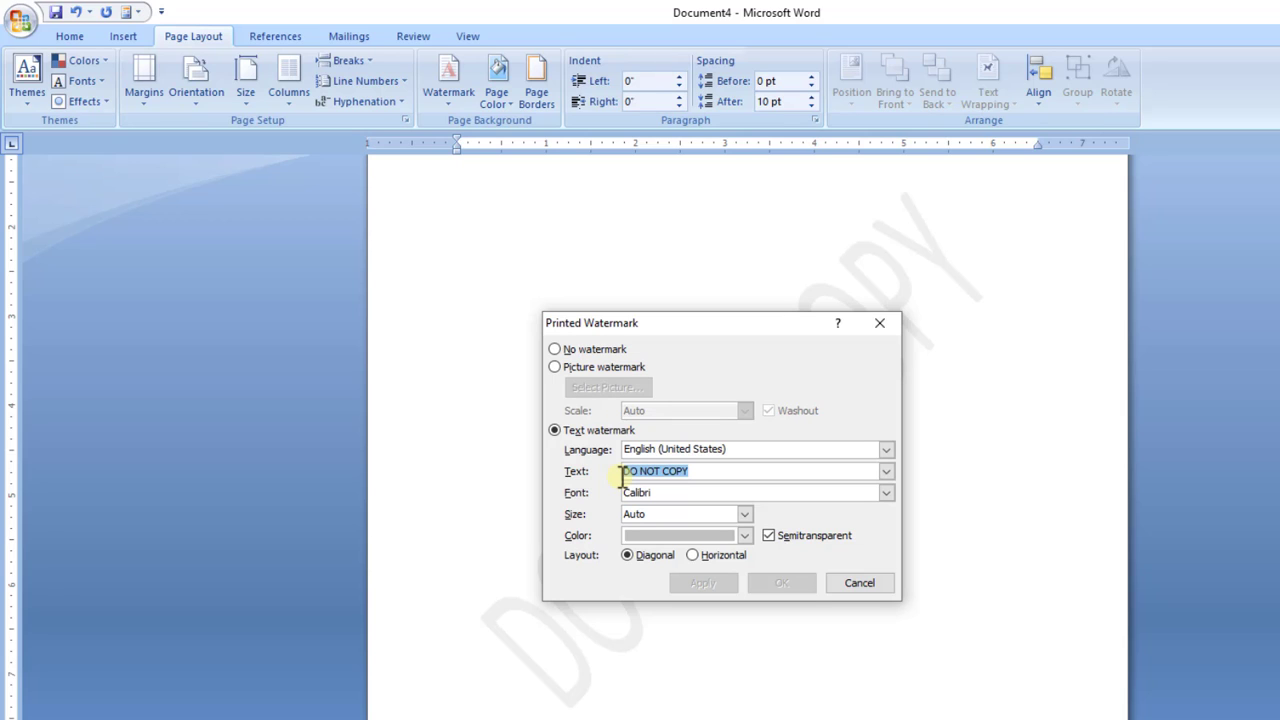
{"action": "type", "text": "M"}
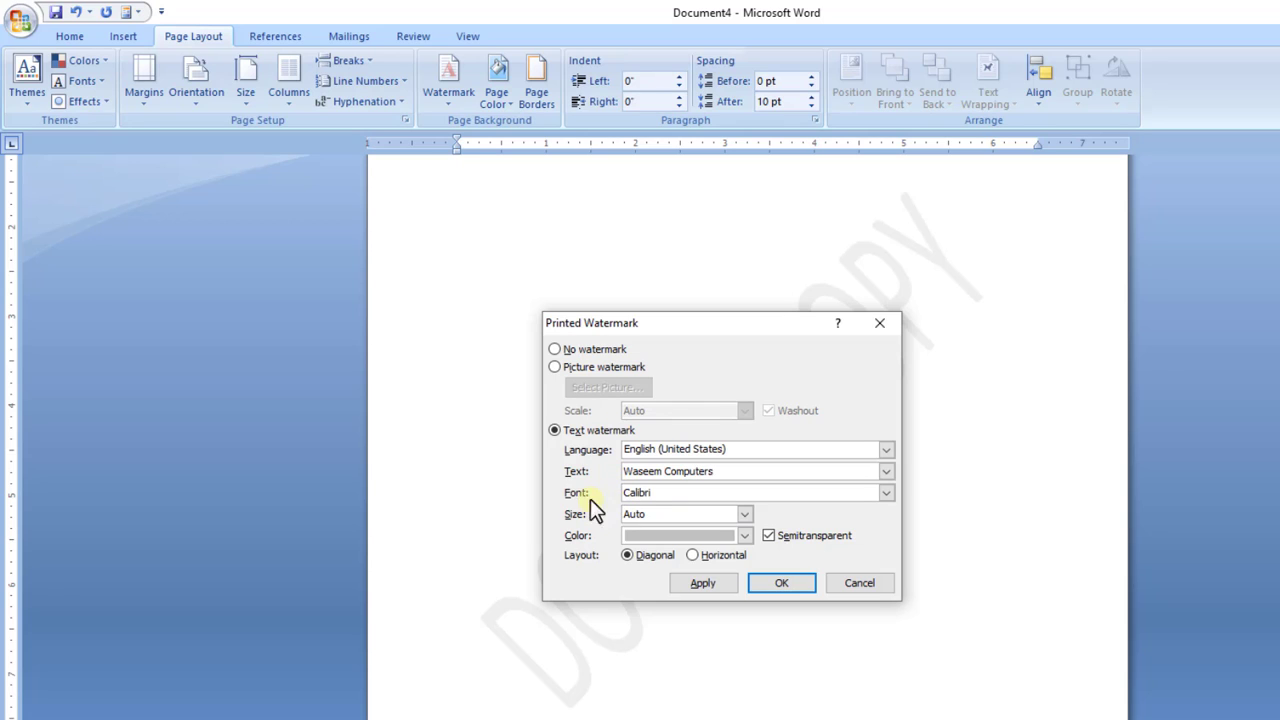
- Set the watermark font to Broadway, after briefly trying Aadil, and keep the size at Auto
{"action": "left_click", "coordinate": [886, 493]}
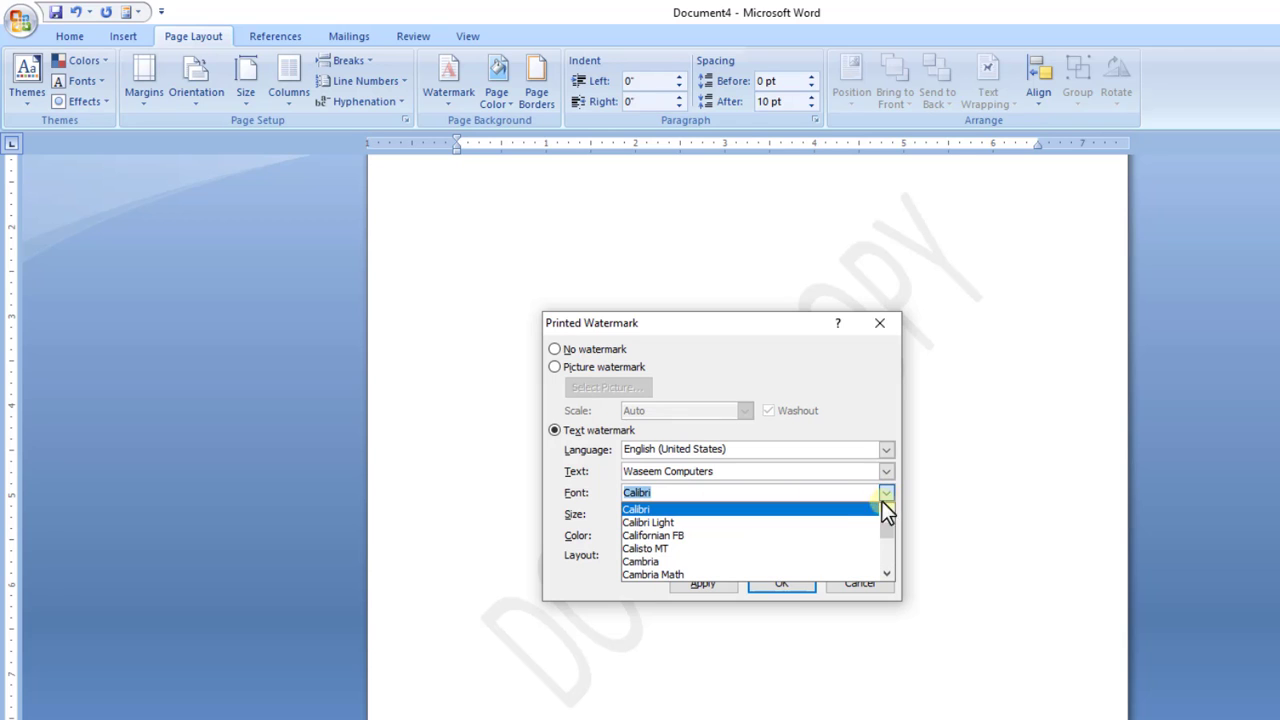
{"action": "mouse_move", "coordinate": [890, 535]}
{"action": "left_mouse_down"}
{"action": "mouse_move", "coordinate": [887, 583]}
{"action": "mouse_move", "coordinate": [874, 510]}
{"action": "left_mouse_up"}
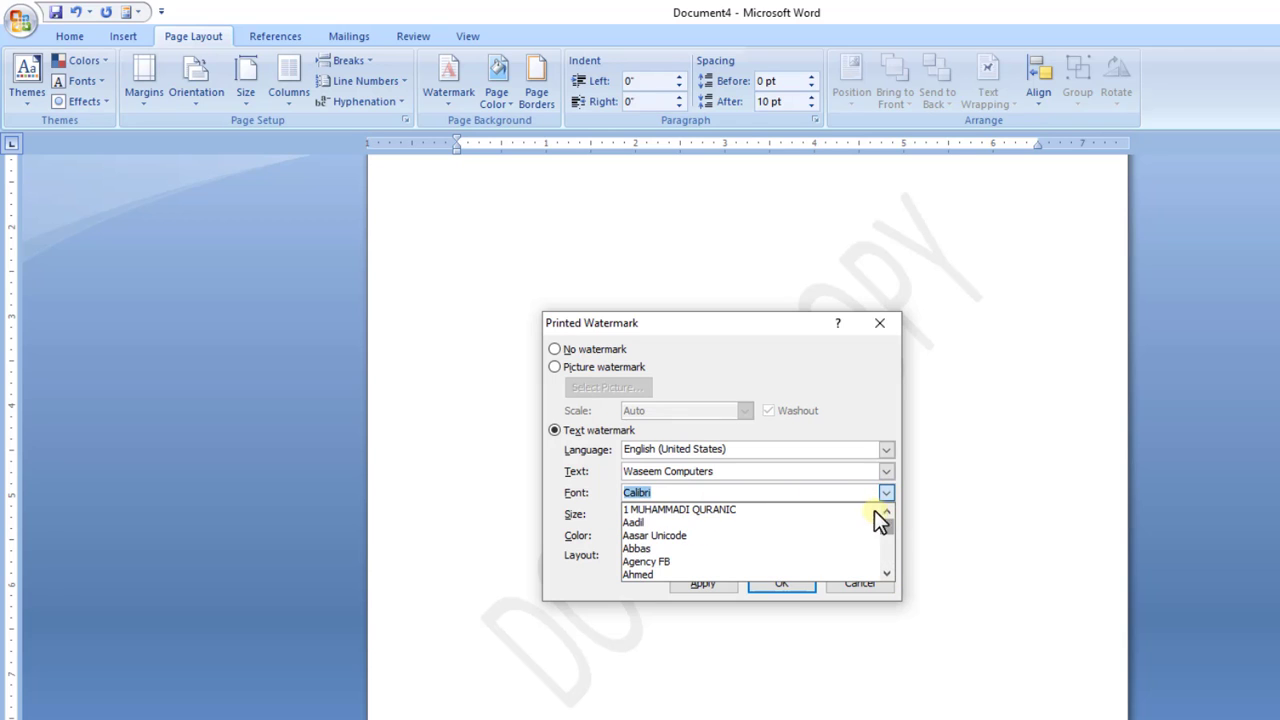
{"action": "left_click", "coordinate": [706, 522]}
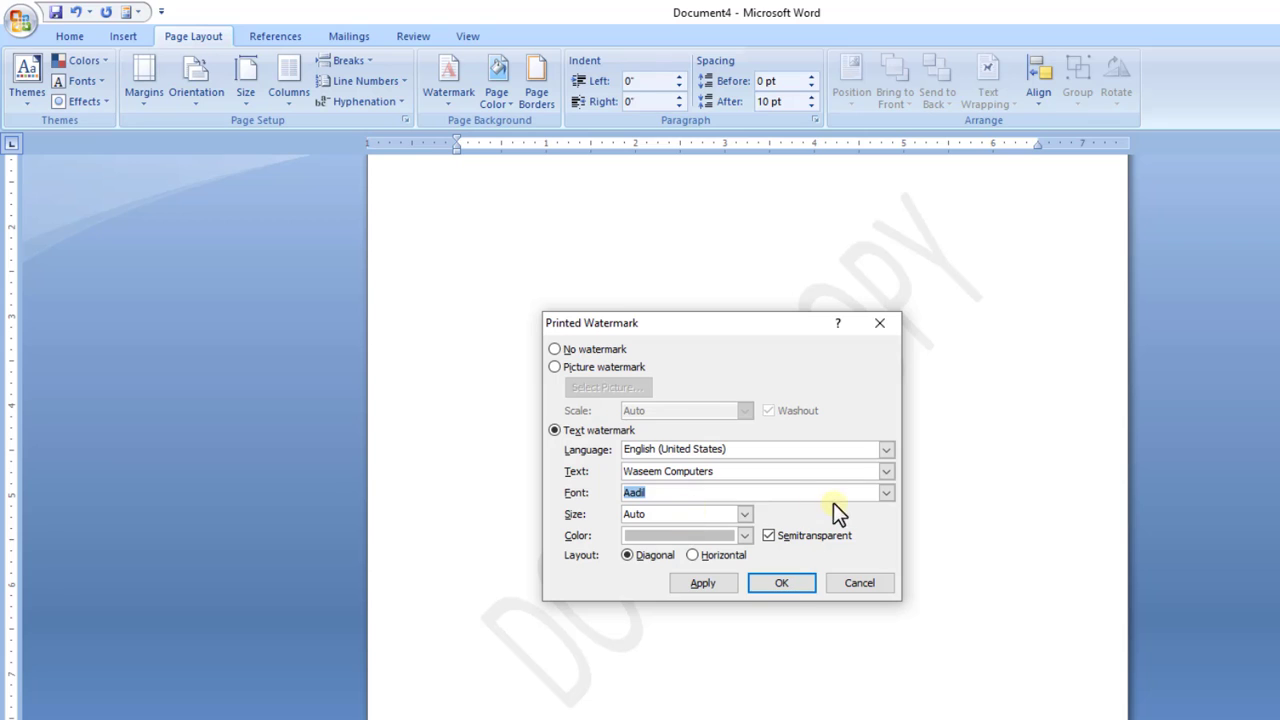
{"action": "left_click", "coordinate": [887, 494]}
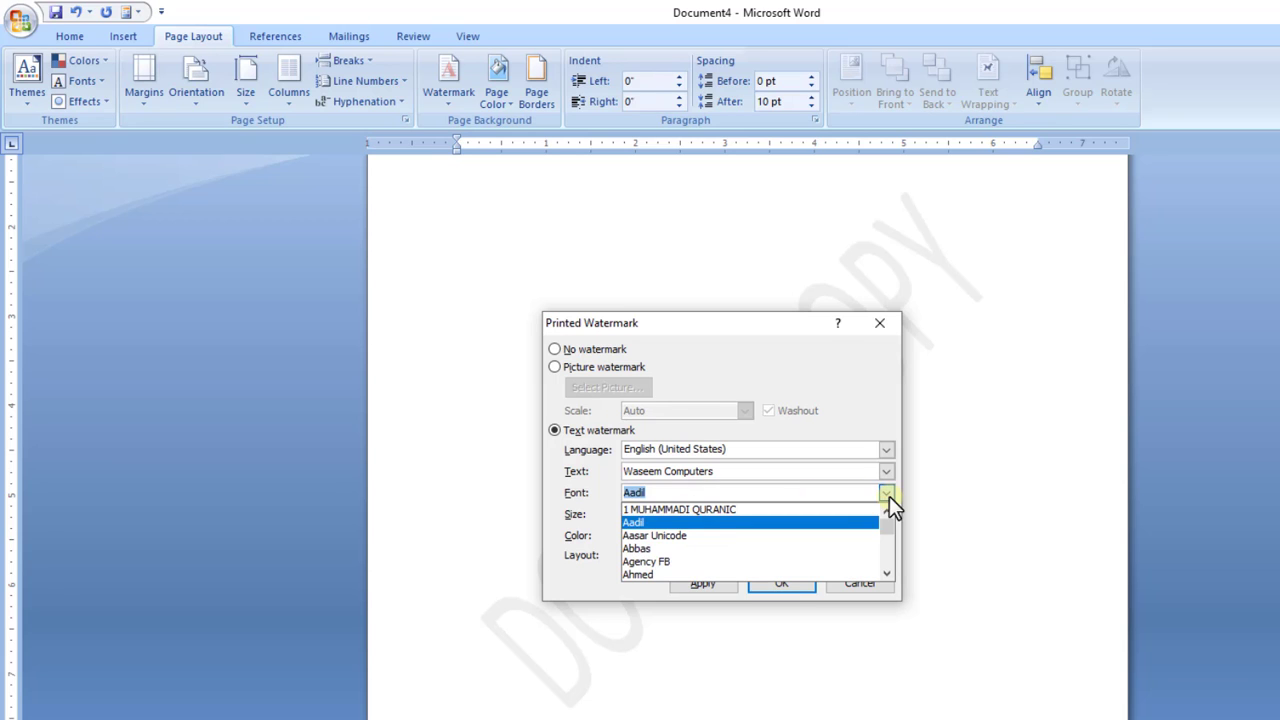
{"action": "mouse_move", "coordinate": [884, 526]}
{"action": "left_mouse_down"}
{"action": "mouse_move", "coordinate": [886, 542]}
{"action": "mouse_move", "coordinate": [889, 522]}
{"action": "left_mouse_up"}
{"action": "left_click", "coordinate": [707, 524]}
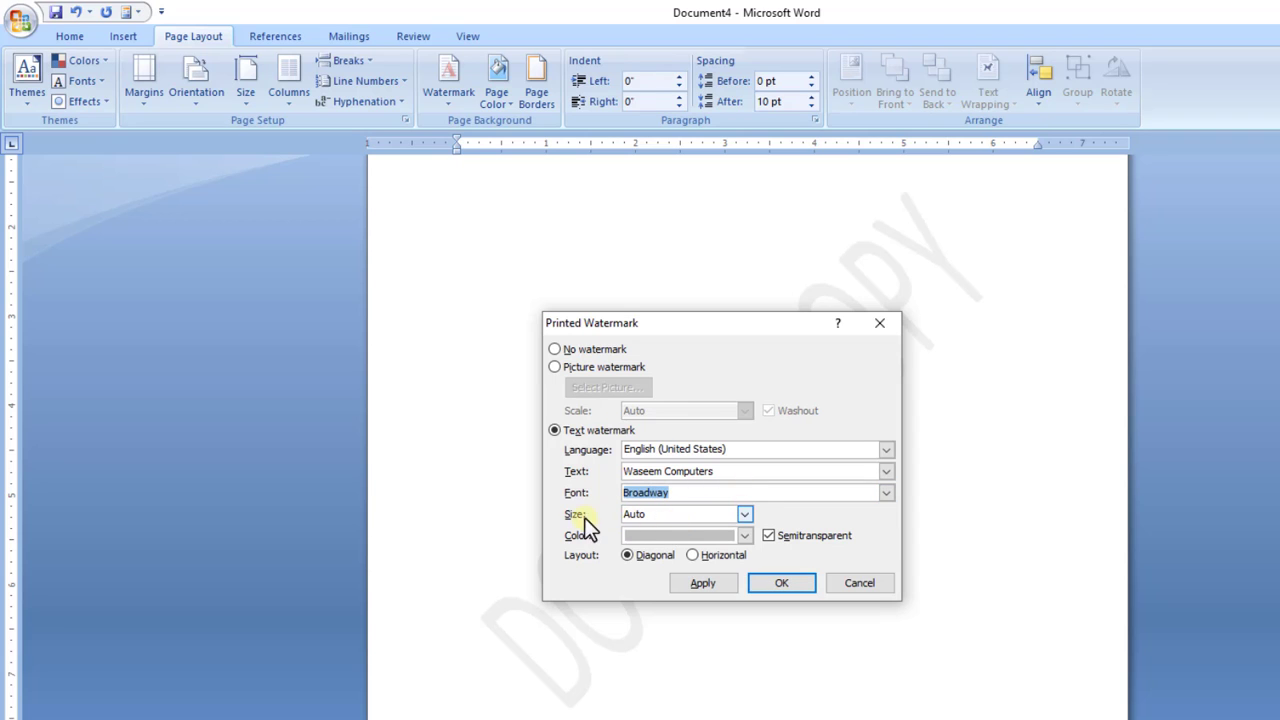
{"action": "left_click", "coordinate": [745, 514]}
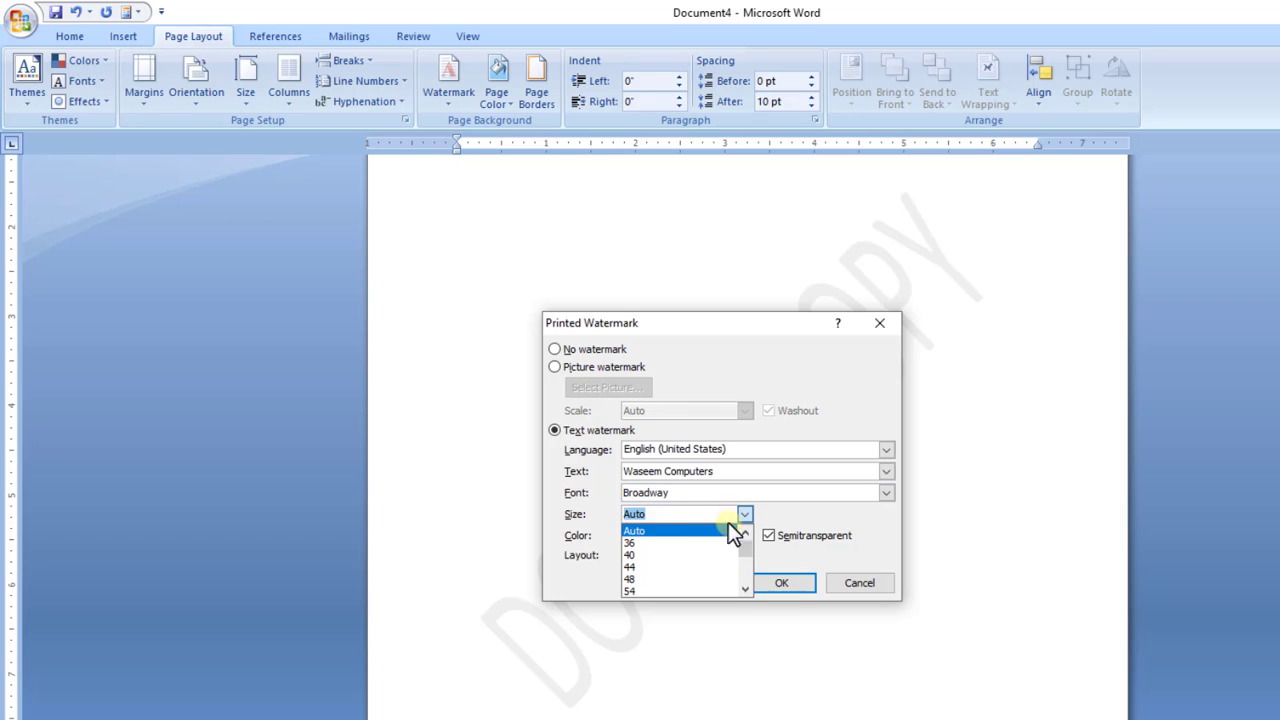
{"action": "mouse_move", "coordinate": [741, 542]}
{"action": "left_mouse_down"}
{"action": "mouse_move", "coordinate": [741, 572]}
{"action": "mouse_move", "coordinate": [748, 545]}
{"action": "left_mouse_up"}
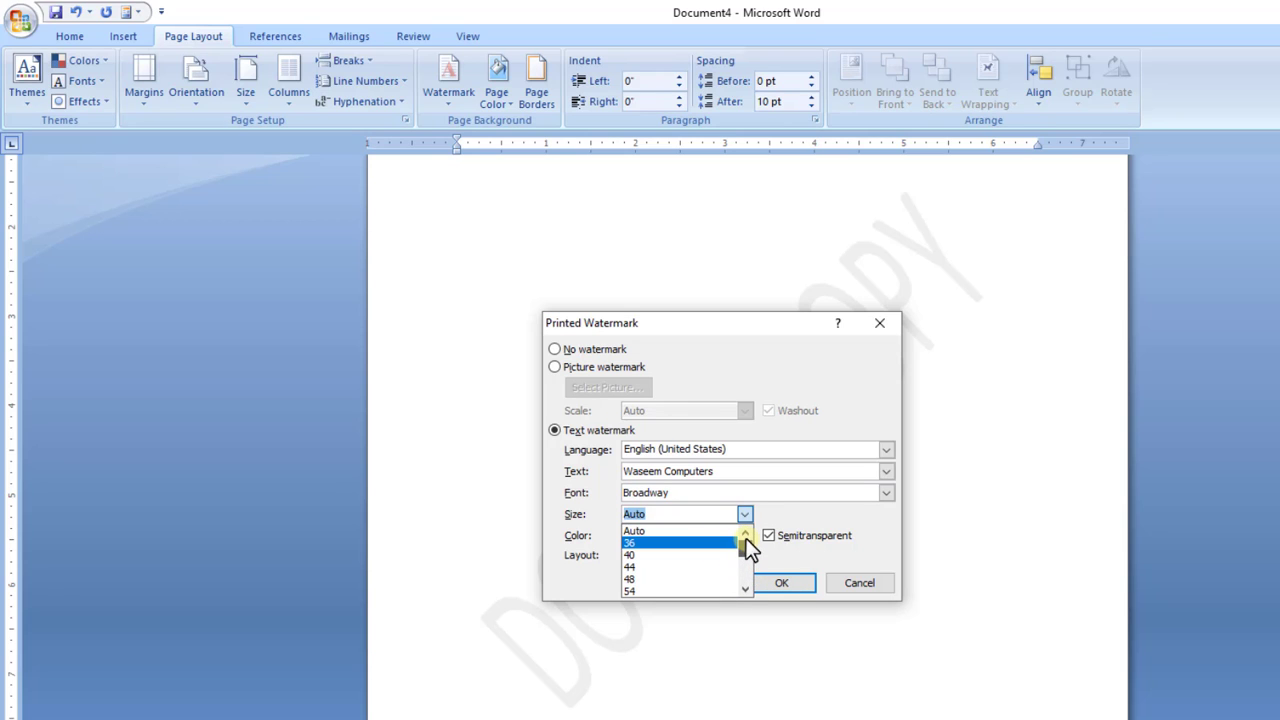
{"action": "left_click", "coordinate": [632, 531]}
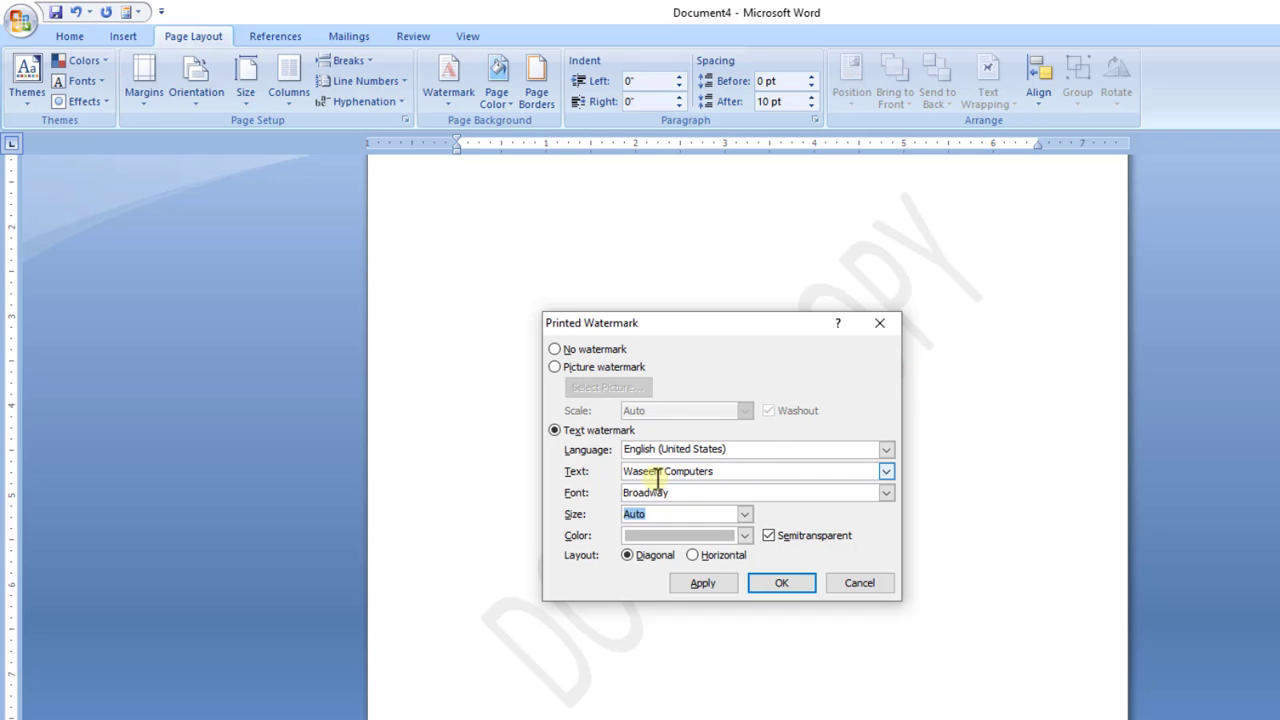
- Colour the channel-name watermark dark teal and apply it in place of DO NOT COPY
{"action": "left_click", "coordinate": [744, 536]}
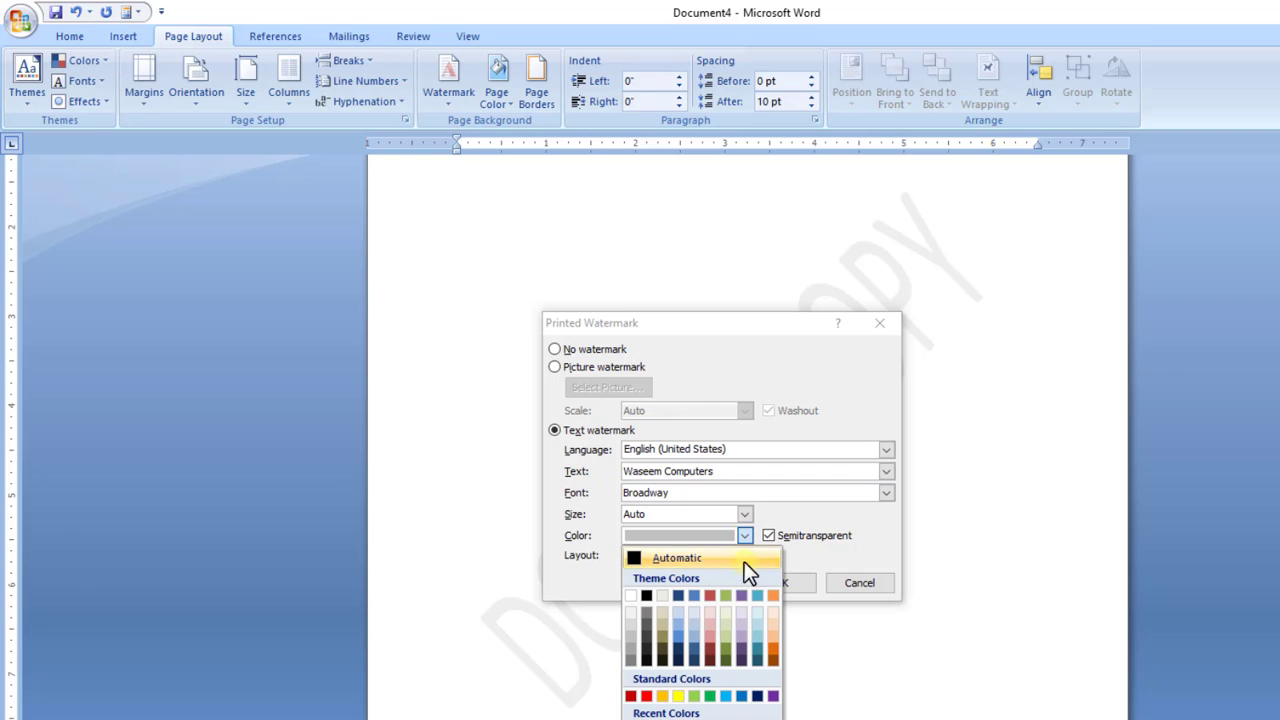
{"action": "left_click", "coordinate": [755, 660]}
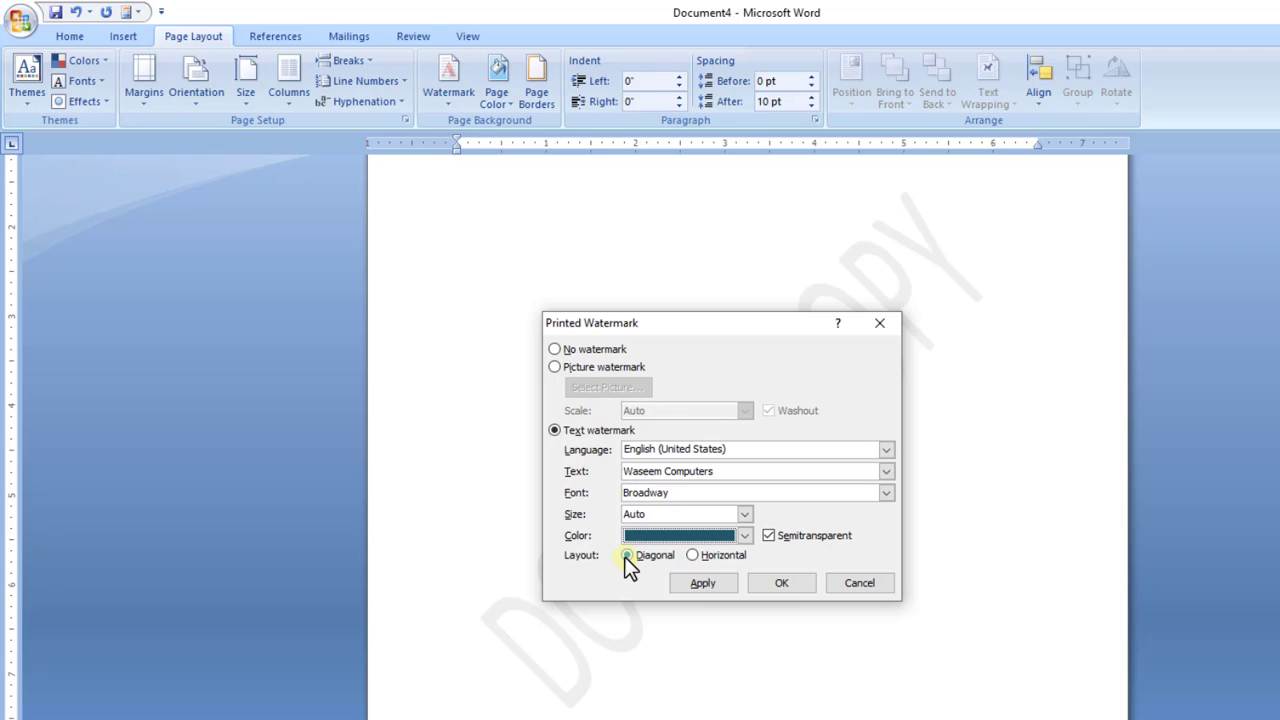
{"action": "left_click", "coordinate": [683, 583]}
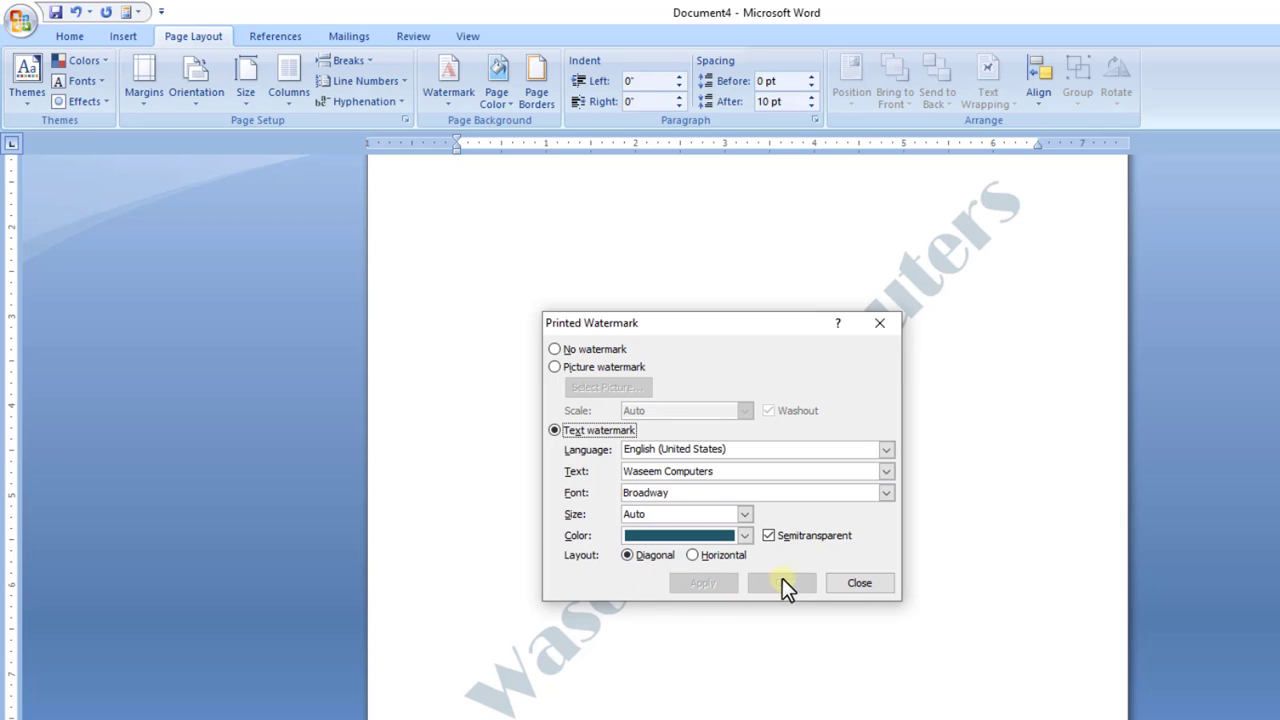
{"action": "left_click", "coordinate": [852, 584]}
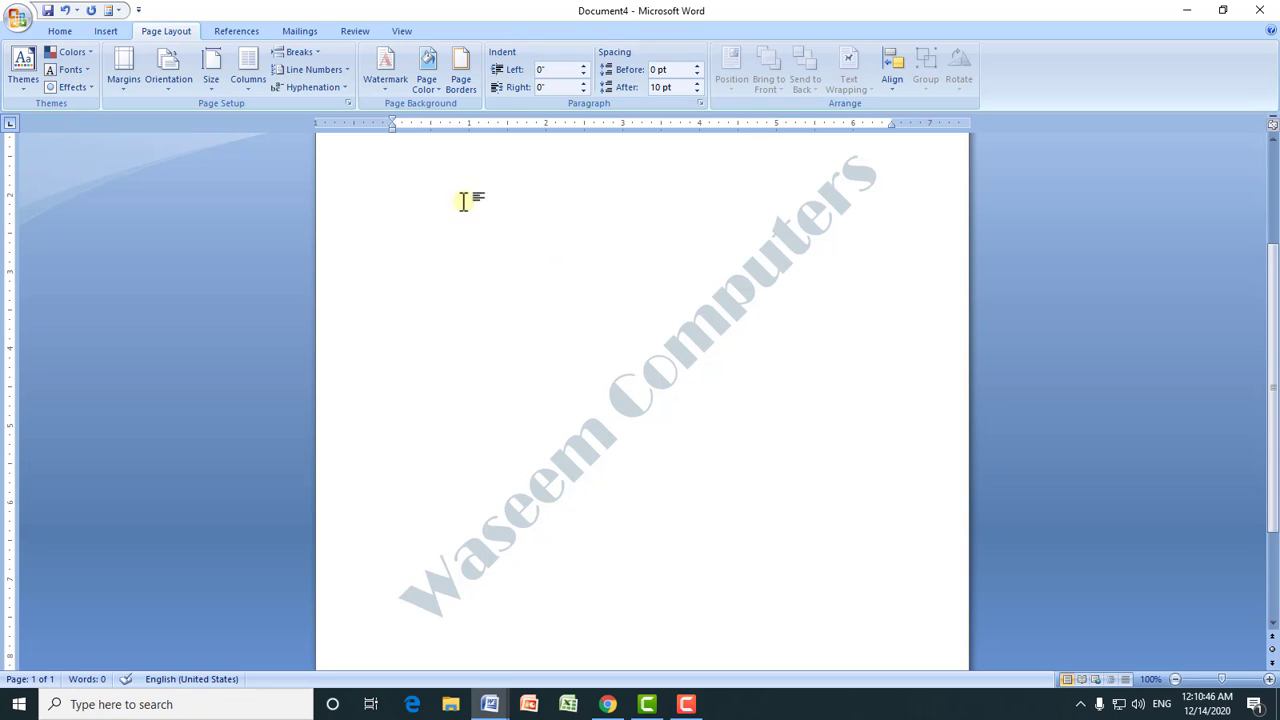
- Apply the channel-name watermark as solid text with semitransparency turned off
{"action": "left_click", "coordinate": [388, 103]}
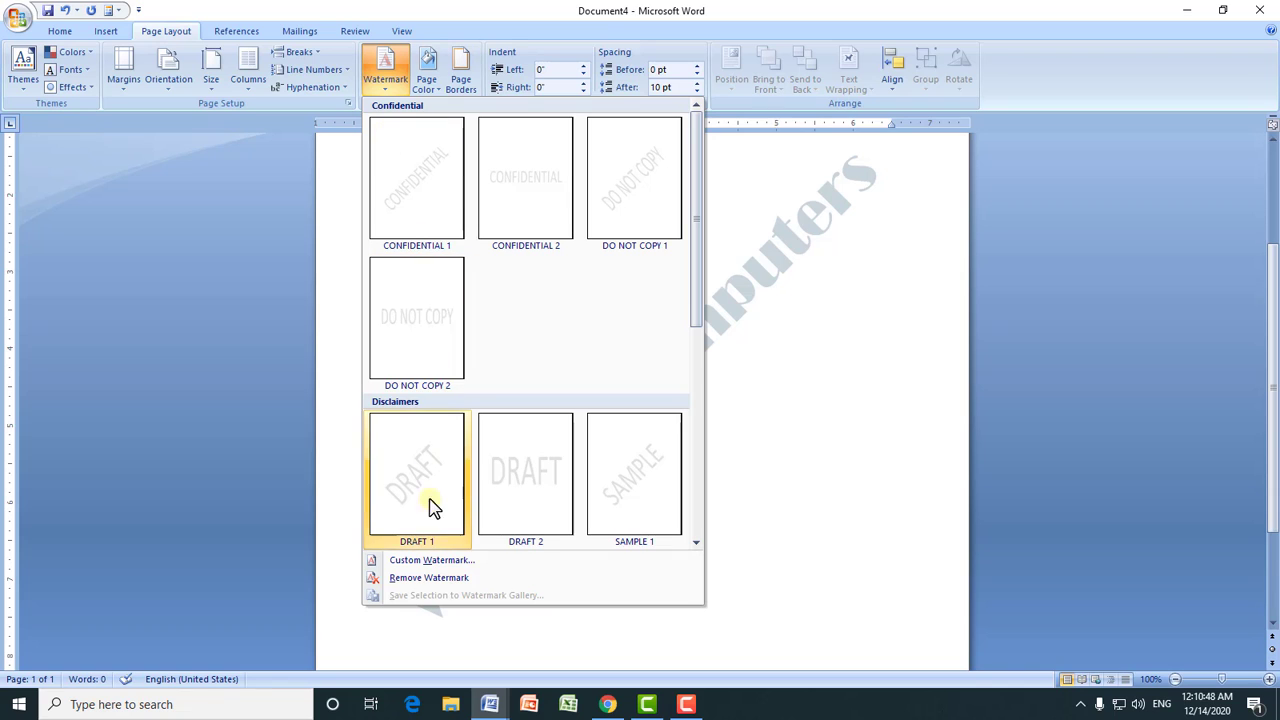
{"action": "left_click", "coordinate": [450, 562]}
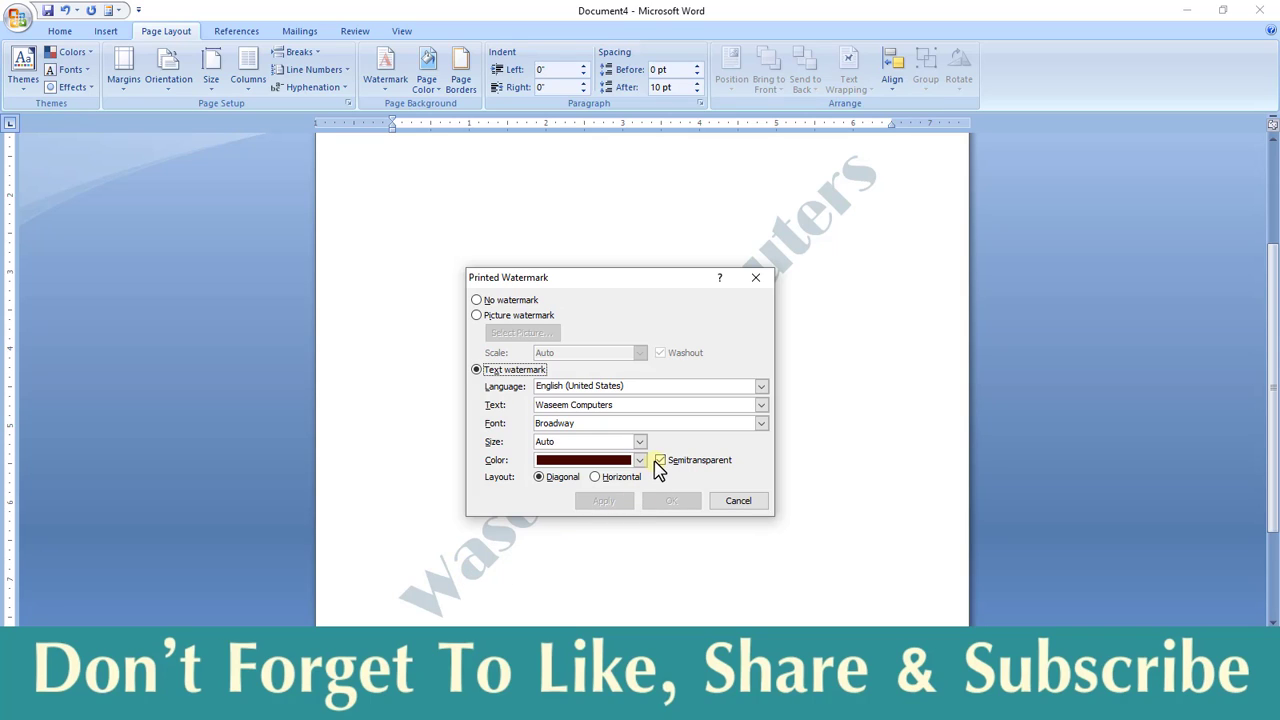
{"action": "left_click", "coordinate": [660, 460]}
{"action": "left_click", "coordinate": [603, 500]}
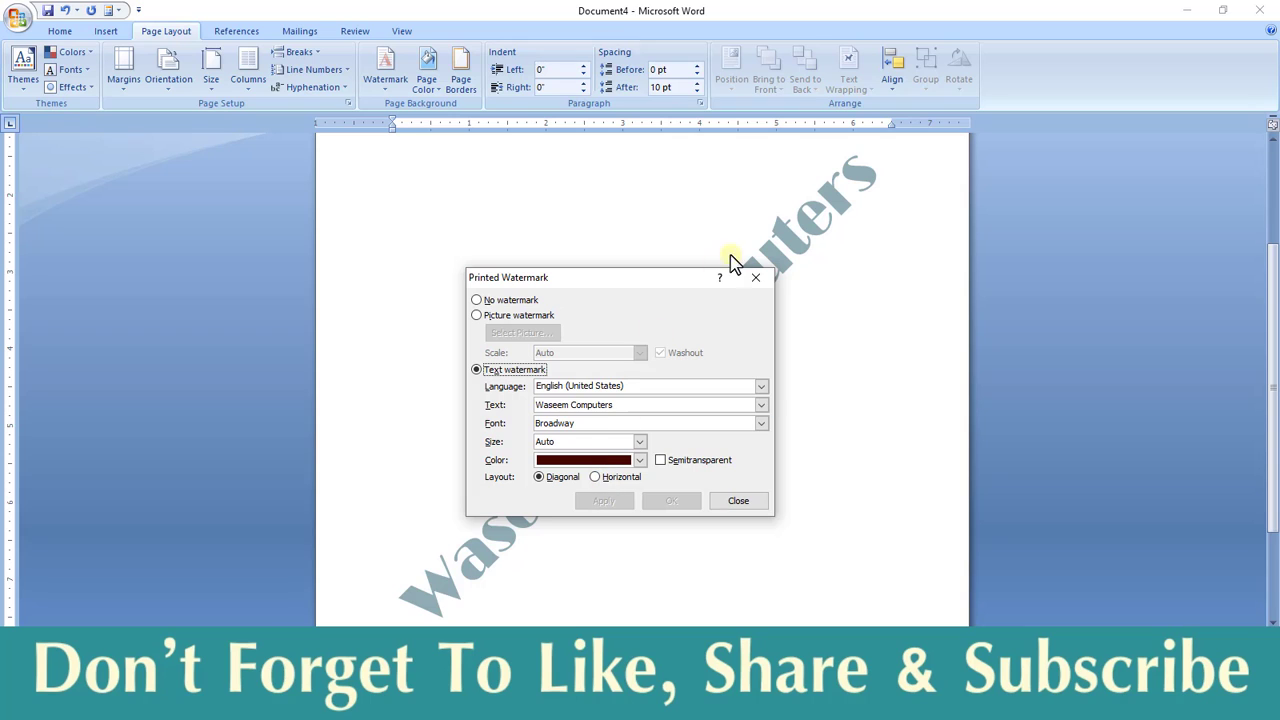
- Make the watermark semitransparent again and lay it horizontally across the page
{"action": "mouse_move", "coordinate": [676, 286]}
{"action": "left_mouse_down"}
{"action": "mouse_move", "coordinate": [996, 311]}
{"action": "mouse_move", "coordinate": [962, 309]}
{"action": "left_mouse_up"}
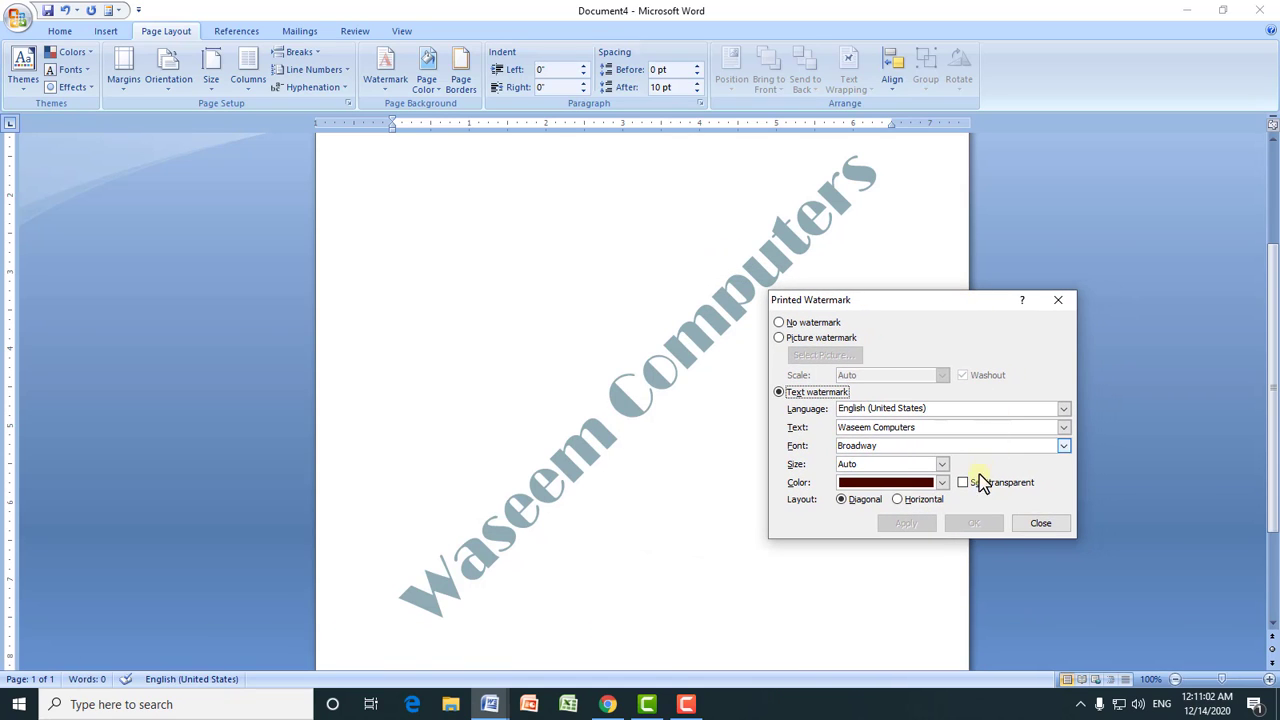
{"action": "left_click", "coordinate": [962, 483]}
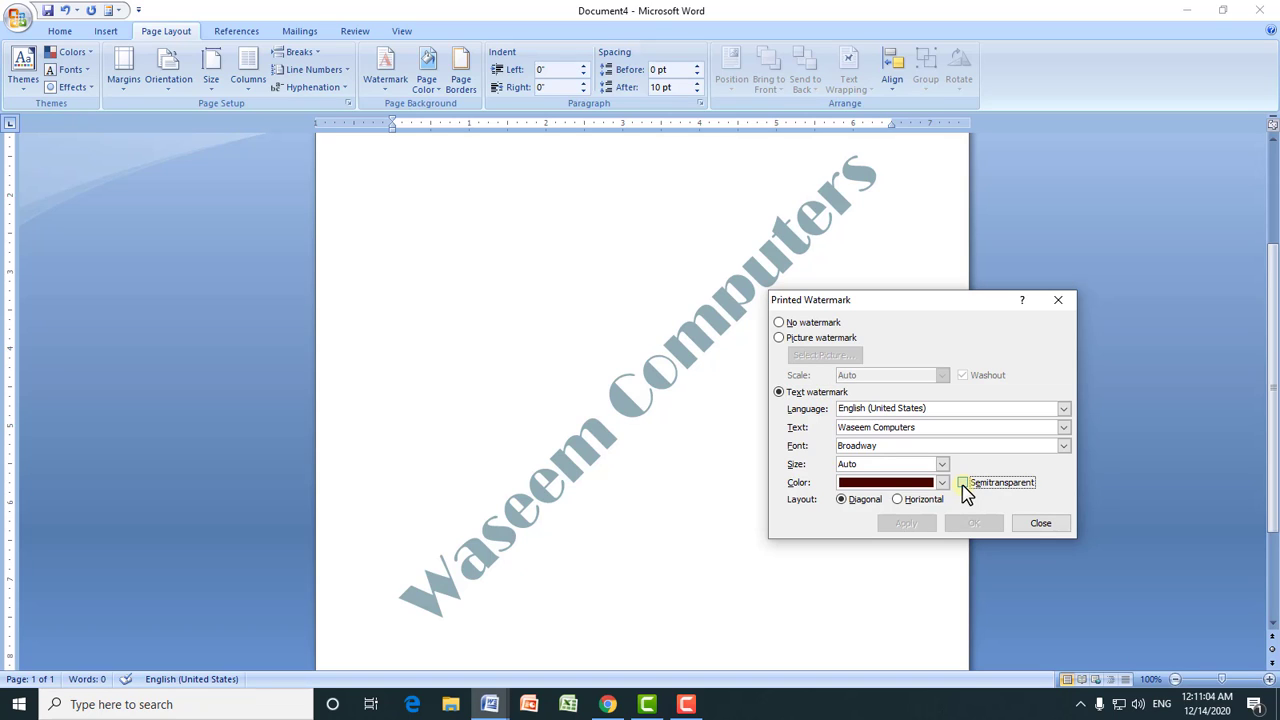
{"action": "left_click", "coordinate": [906, 523]}
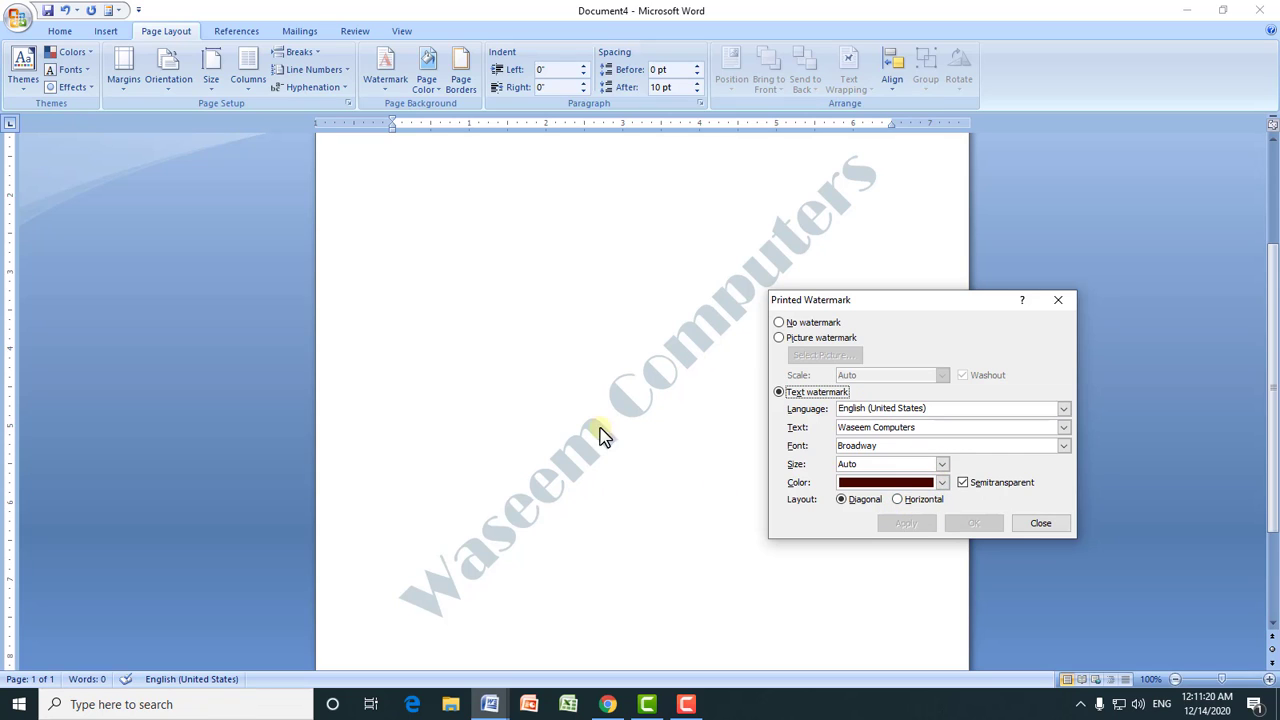
{"action": "left_click", "coordinate": [900, 500]}
{"action": "left_click", "coordinate": [905, 523]}
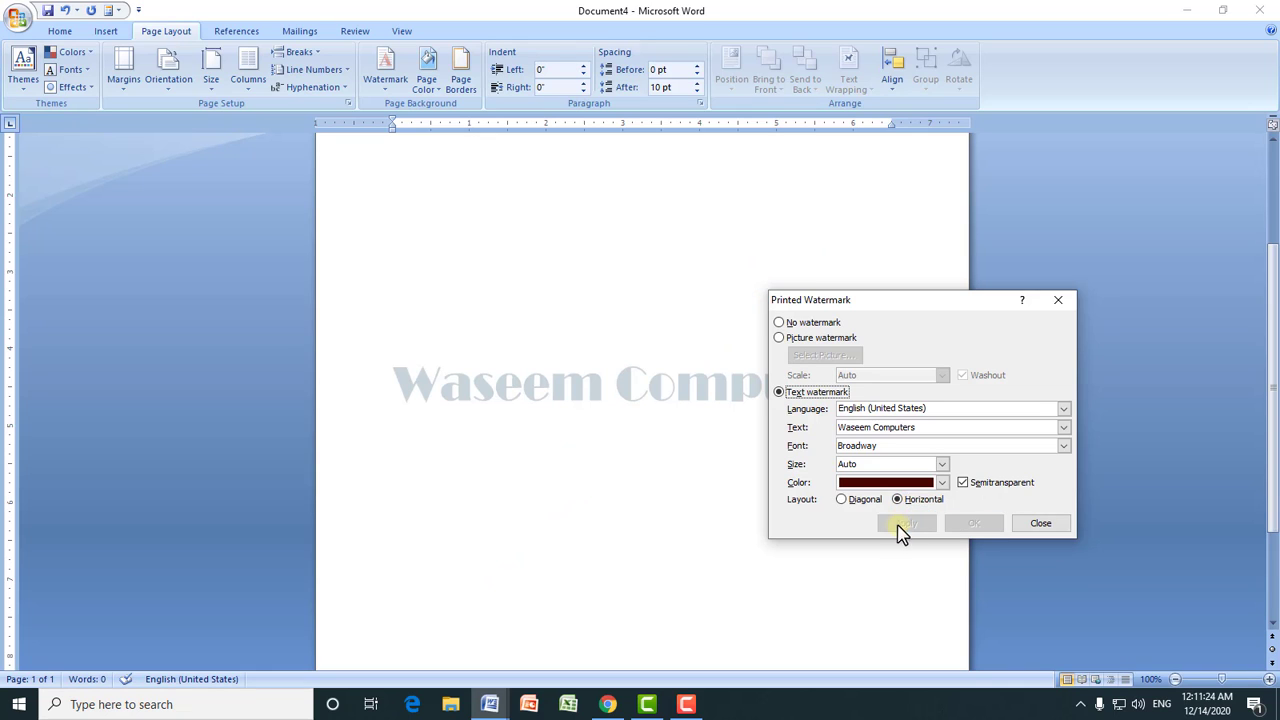
{"action": "left_click", "coordinate": [1043, 525]}
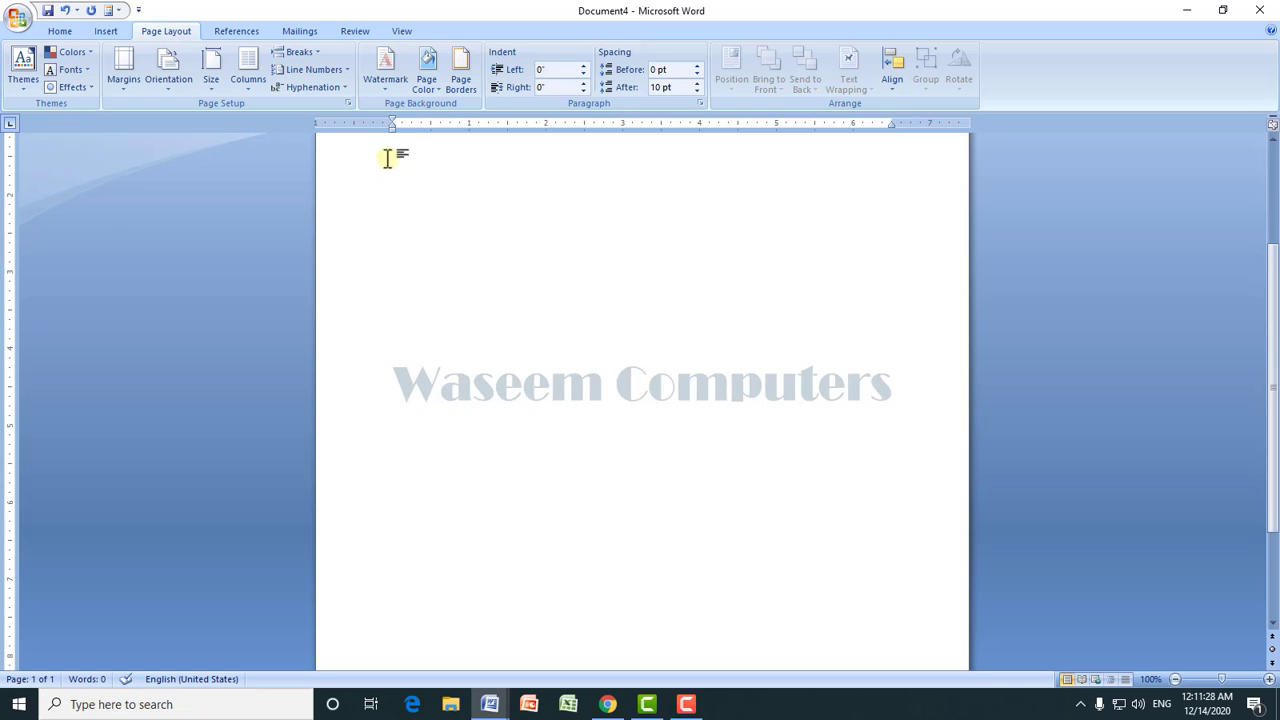
- Replace the text watermark with the washed-out Welcome picture as the page watermark
{"action": "left_click", "coordinate": [385, 75]}
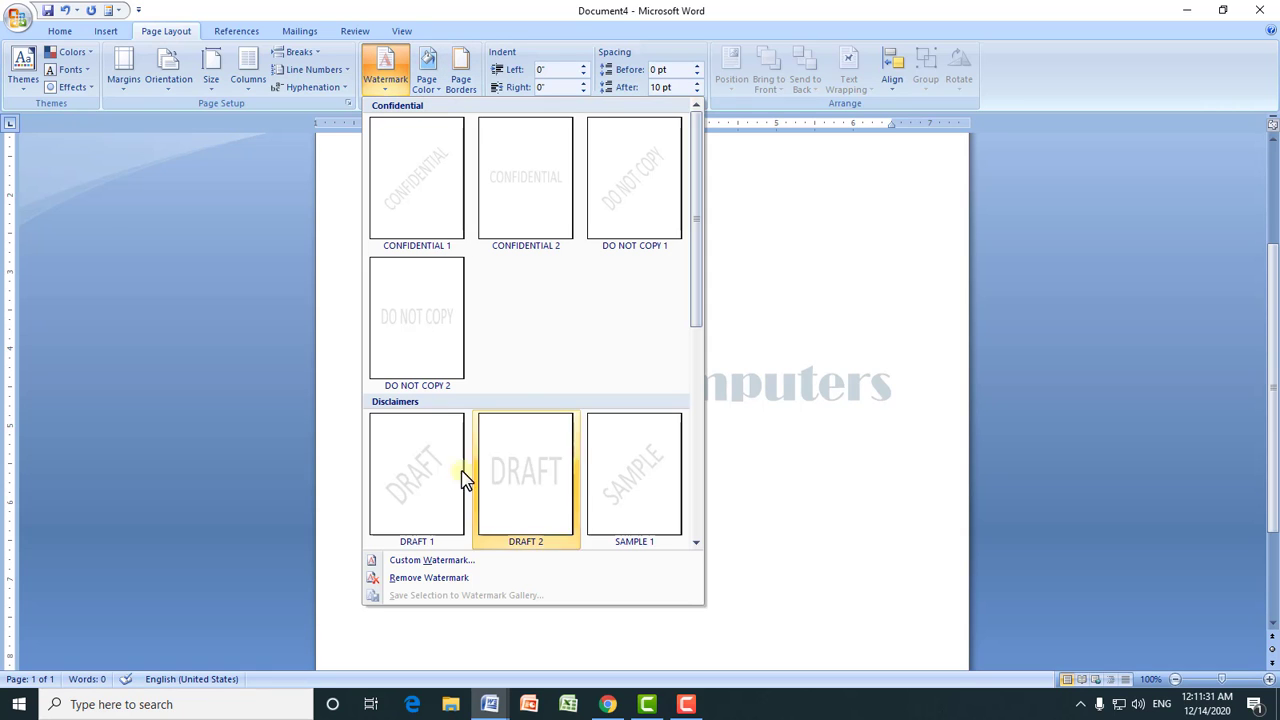
{"action": "left_click", "coordinate": [440, 561]}
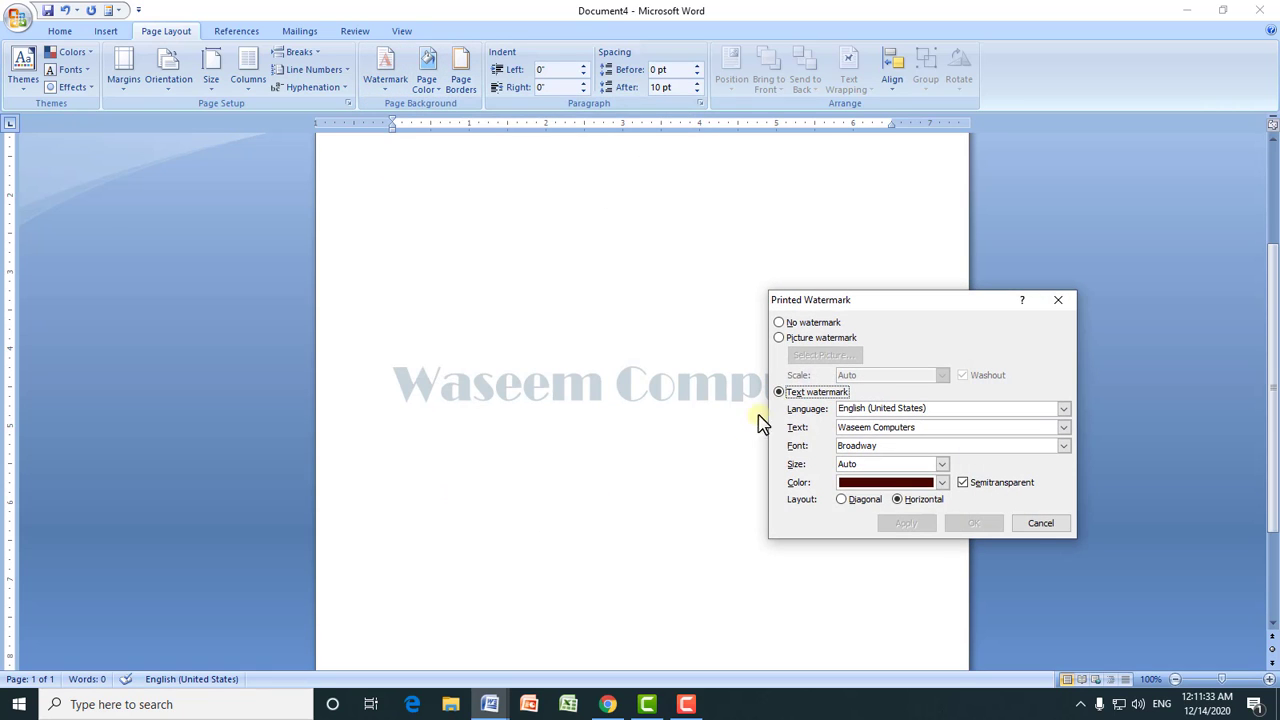
{"action": "left_click", "coordinate": [795, 339]}
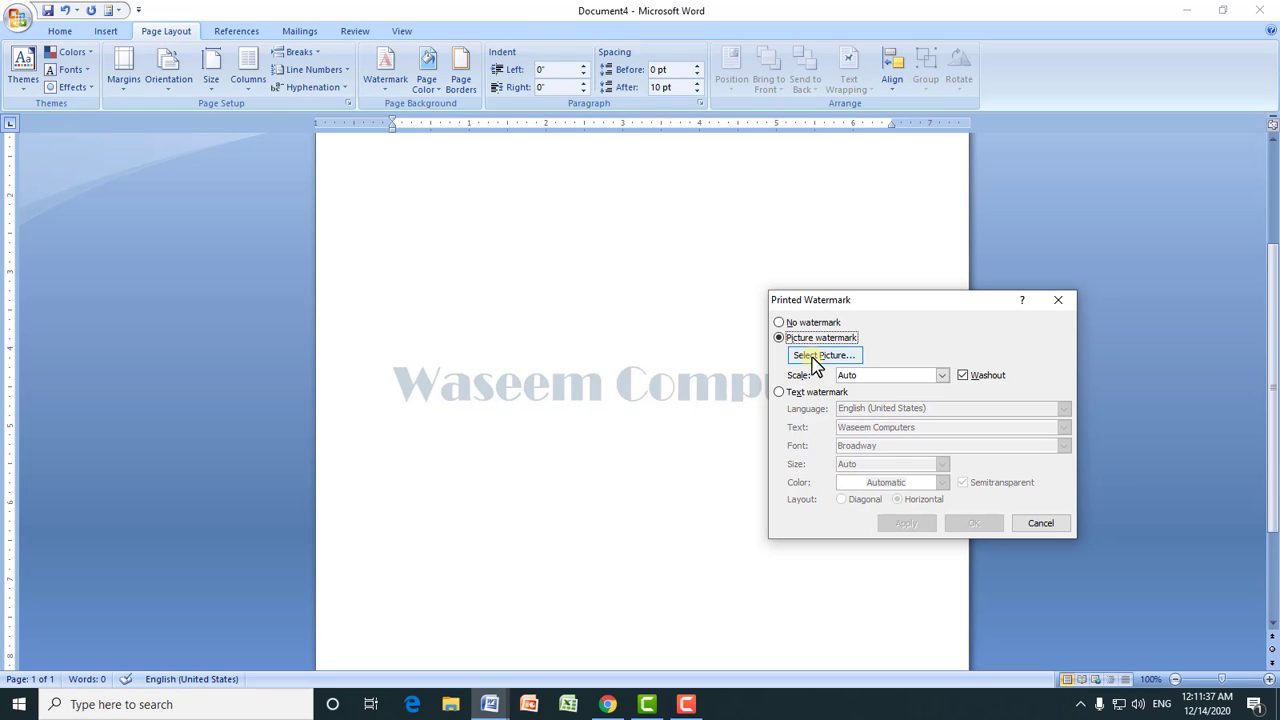
{"action": "left_click", "coordinate": [812, 357]}
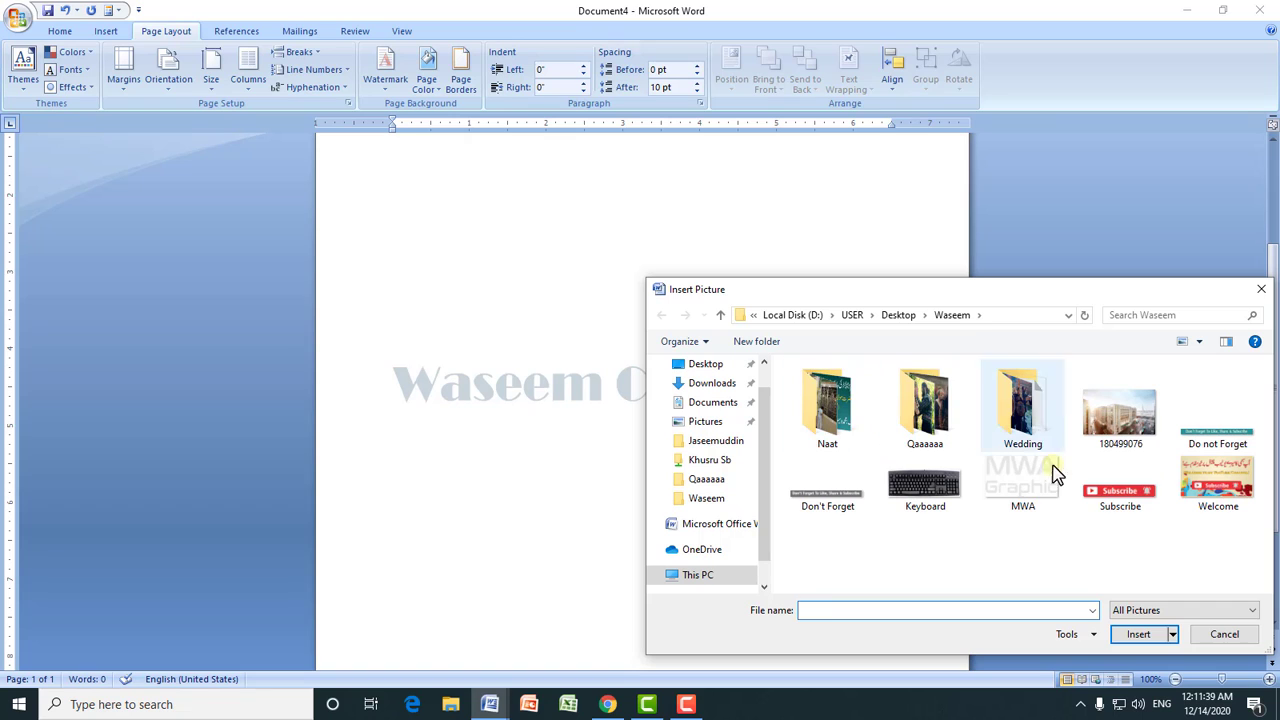
{"action": "left_click", "coordinate": [1215, 485]}
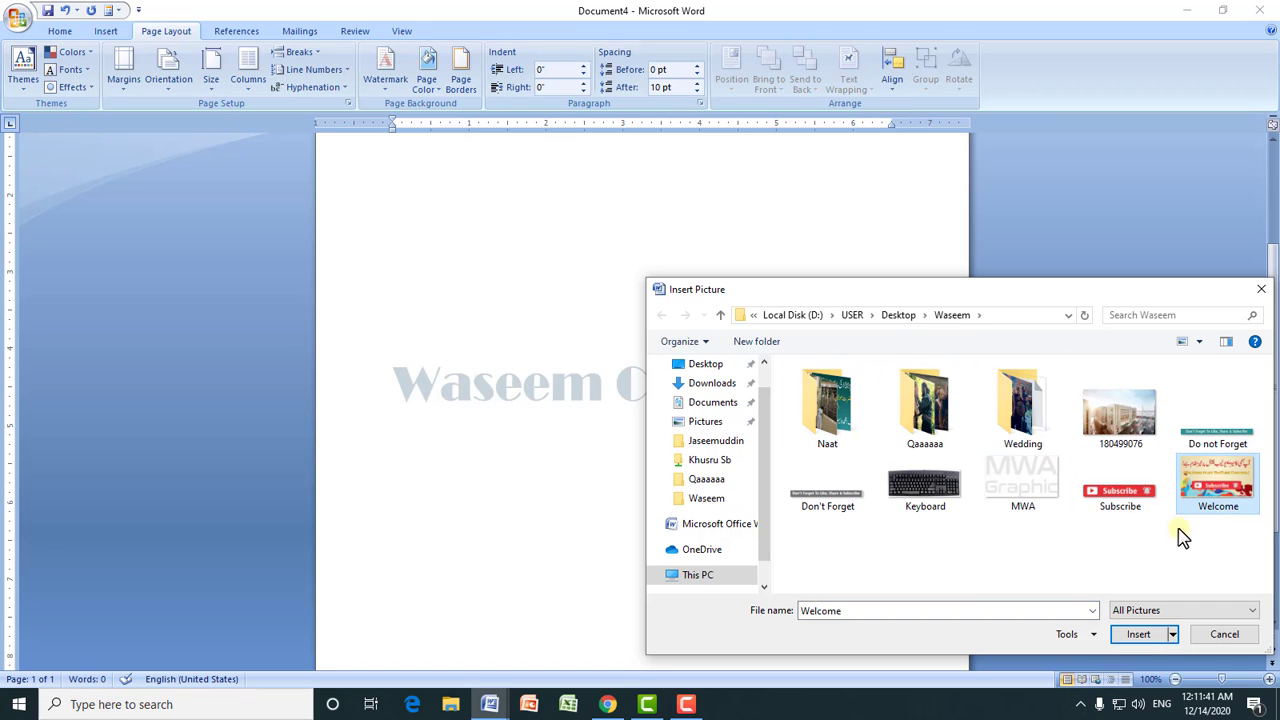
{"action": "left_click", "coordinate": [1138, 634]}
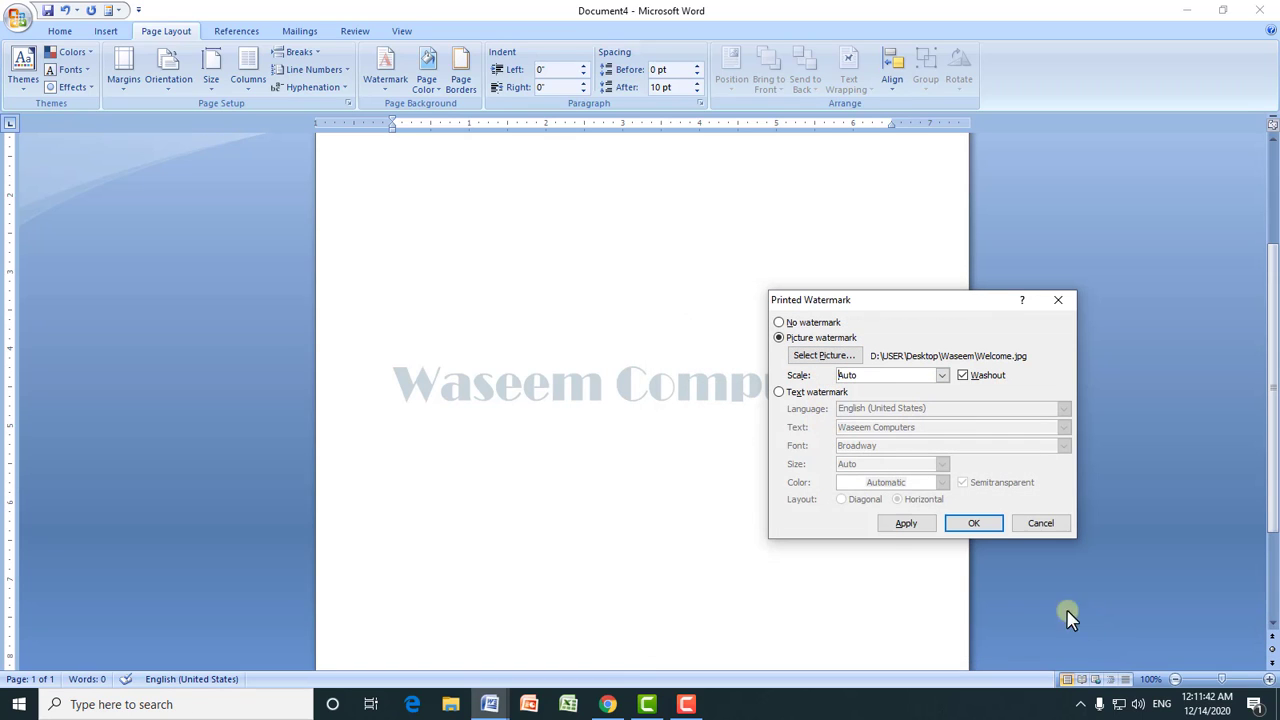
{"action": "left_click", "coordinate": [904, 528]}
{"action": "left_click", "coordinate": [1043, 527]}
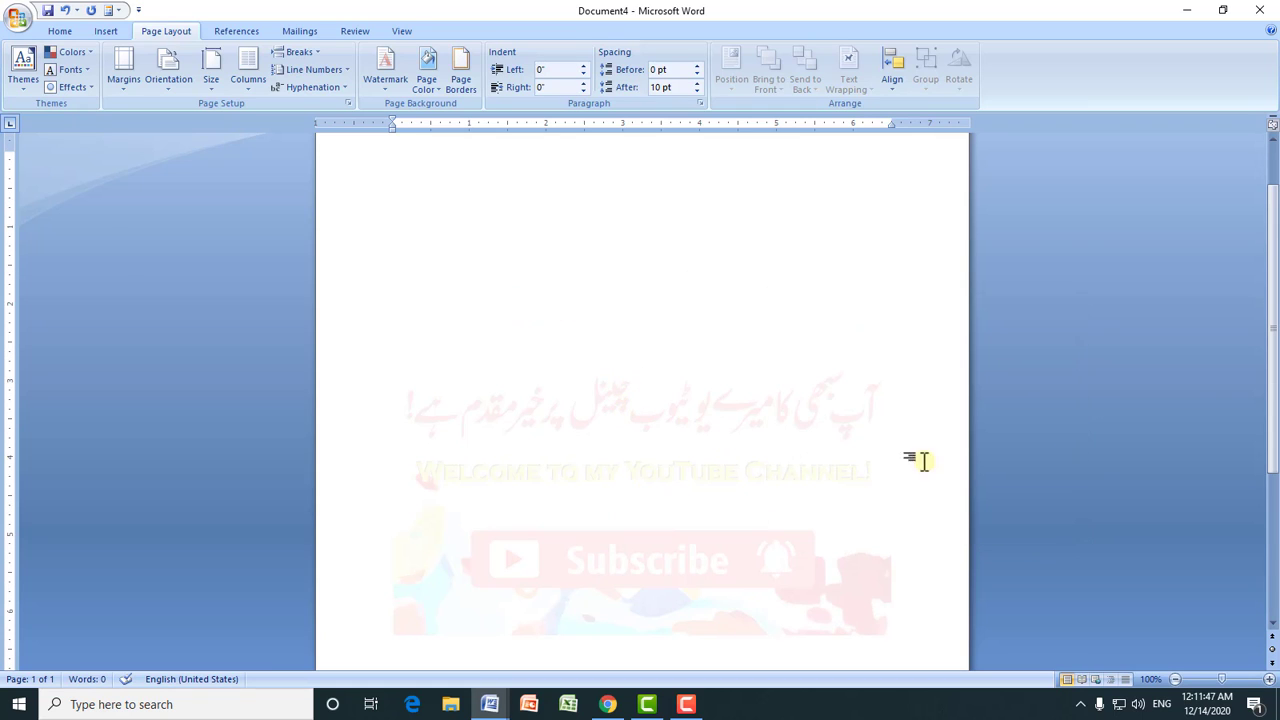
{"action": "left_click_drag", "start_coordinate": [1270, 349], "coordinate": [1274, 425]}
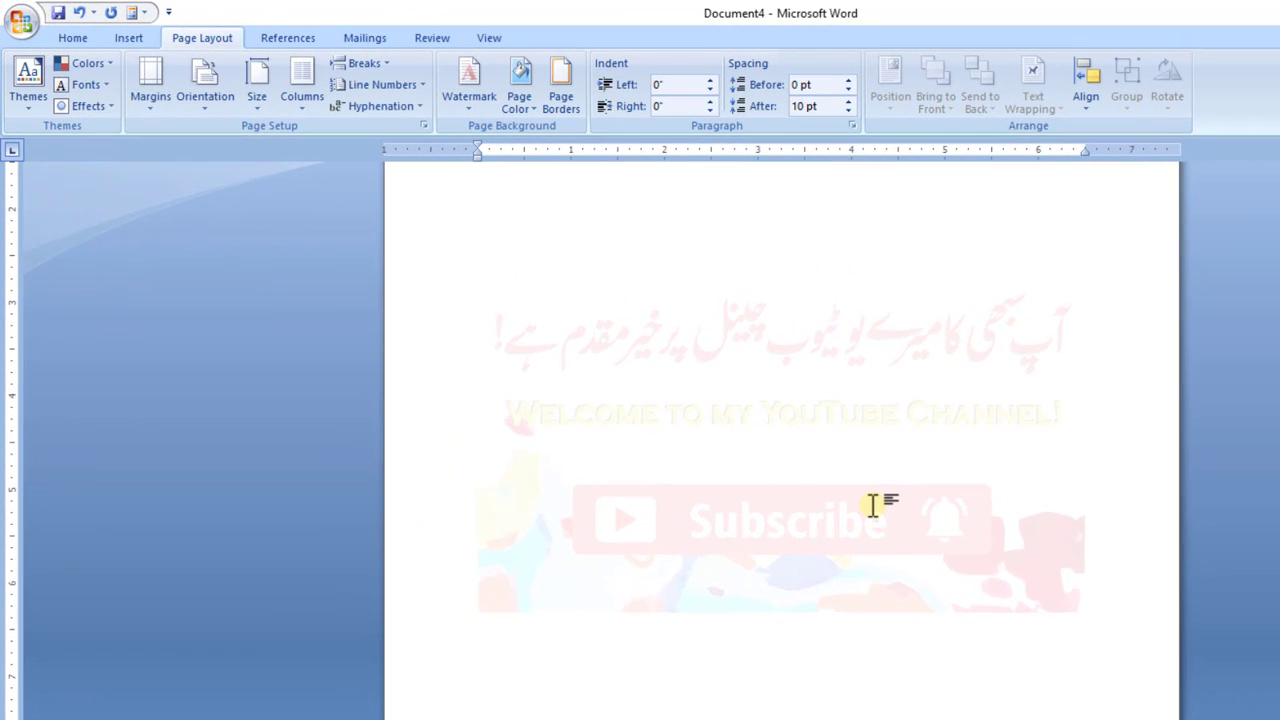
- Turn off washout so the Welcome picture watermark shows in full colour
{"action": "left_click", "coordinate": [464, 108]}
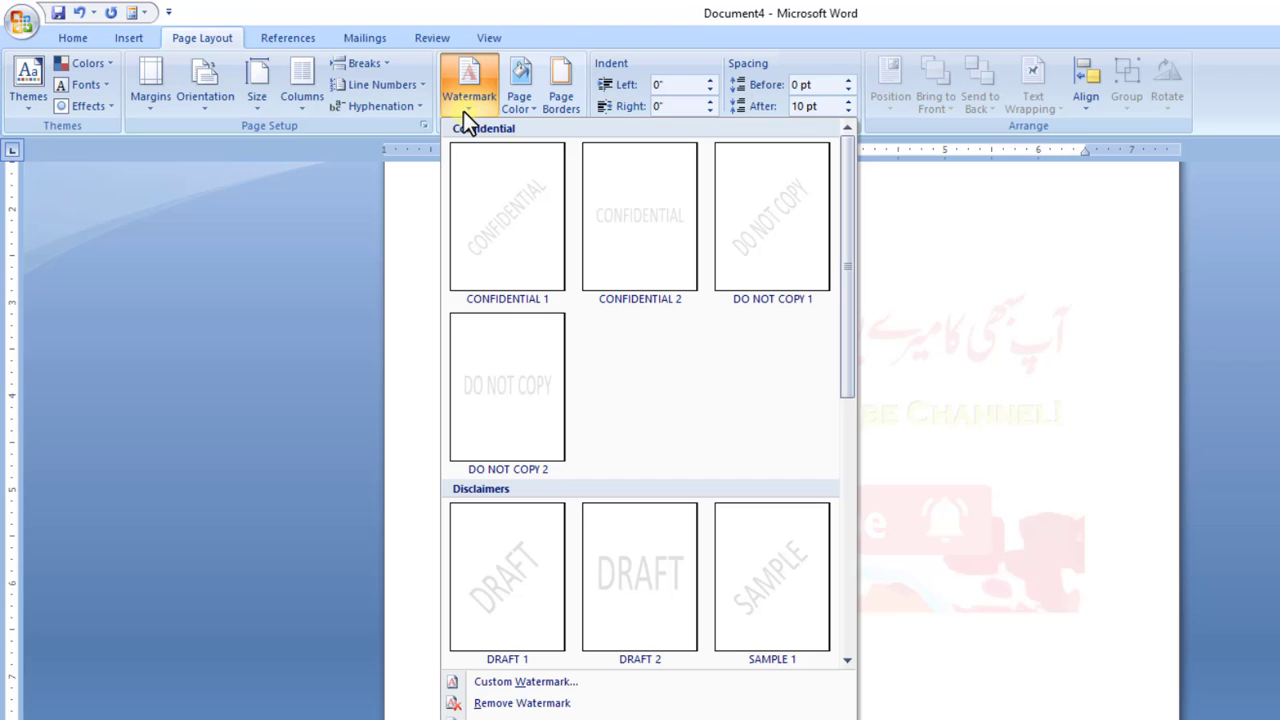
{"action": "left_click", "coordinate": [532, 682]}
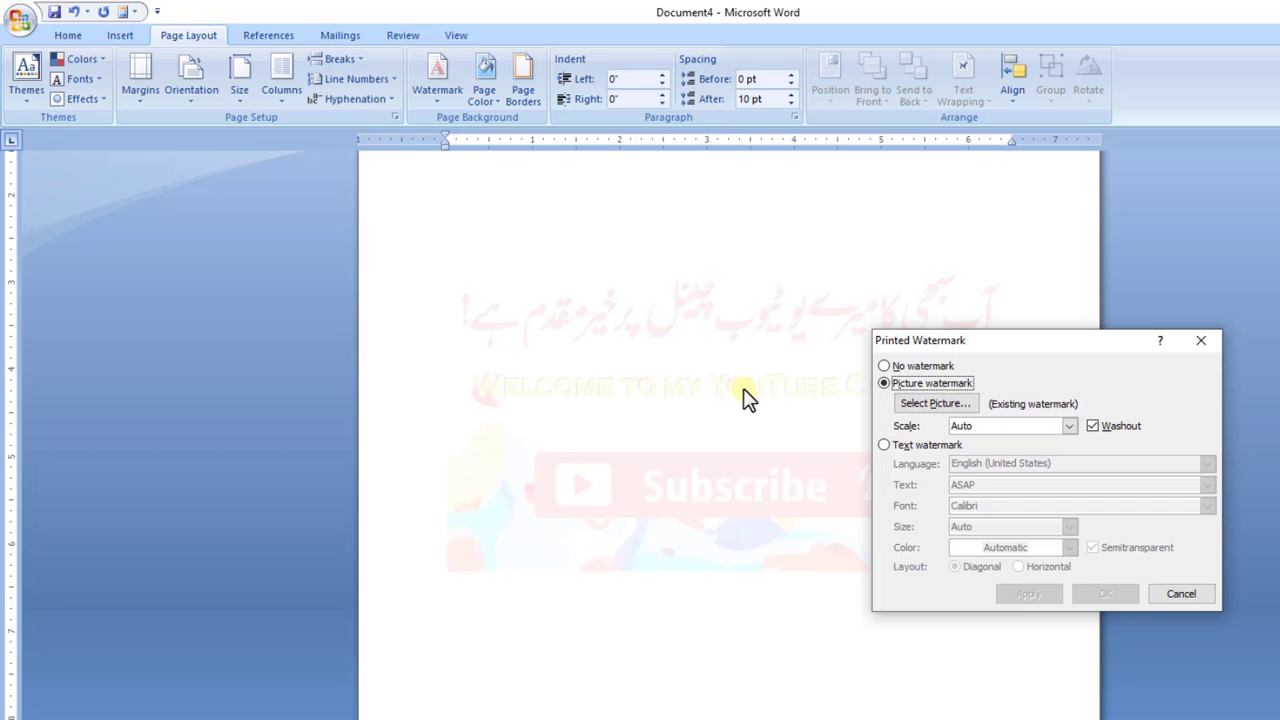
{"action": "left_click", "coordinate": [1092, 426]}
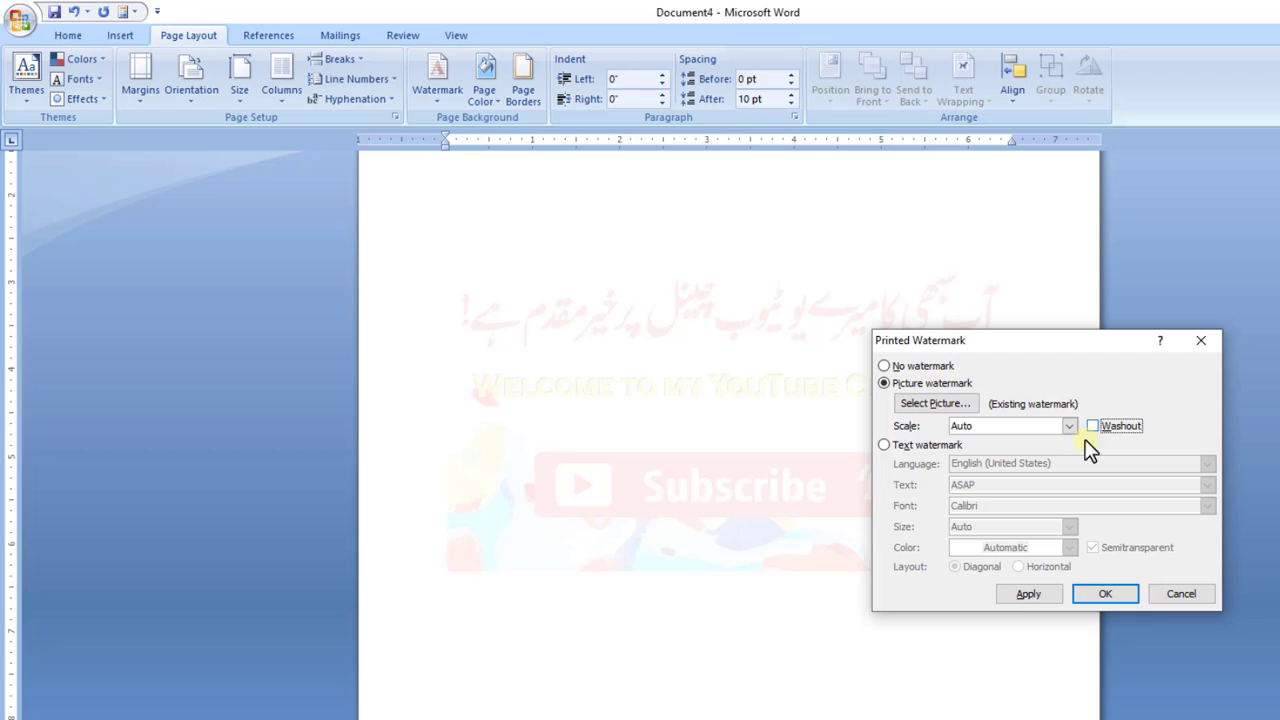
{"action": "left_click", "coordinate": [1025, 594]}
{"action": "left_click", "coordinate": [1165, 594]}
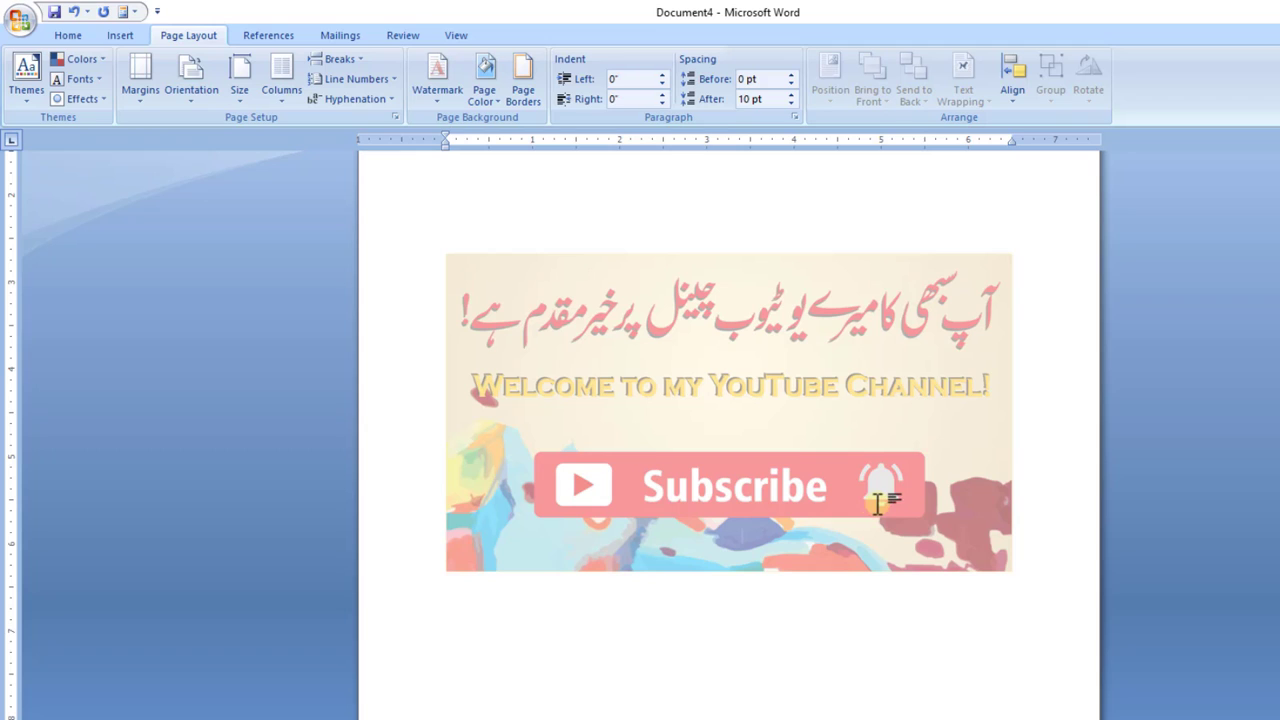
- Turn washout back on to fade the Welcome picture watermark again
{"action": "left_click", "coordinate": [436, 95]}
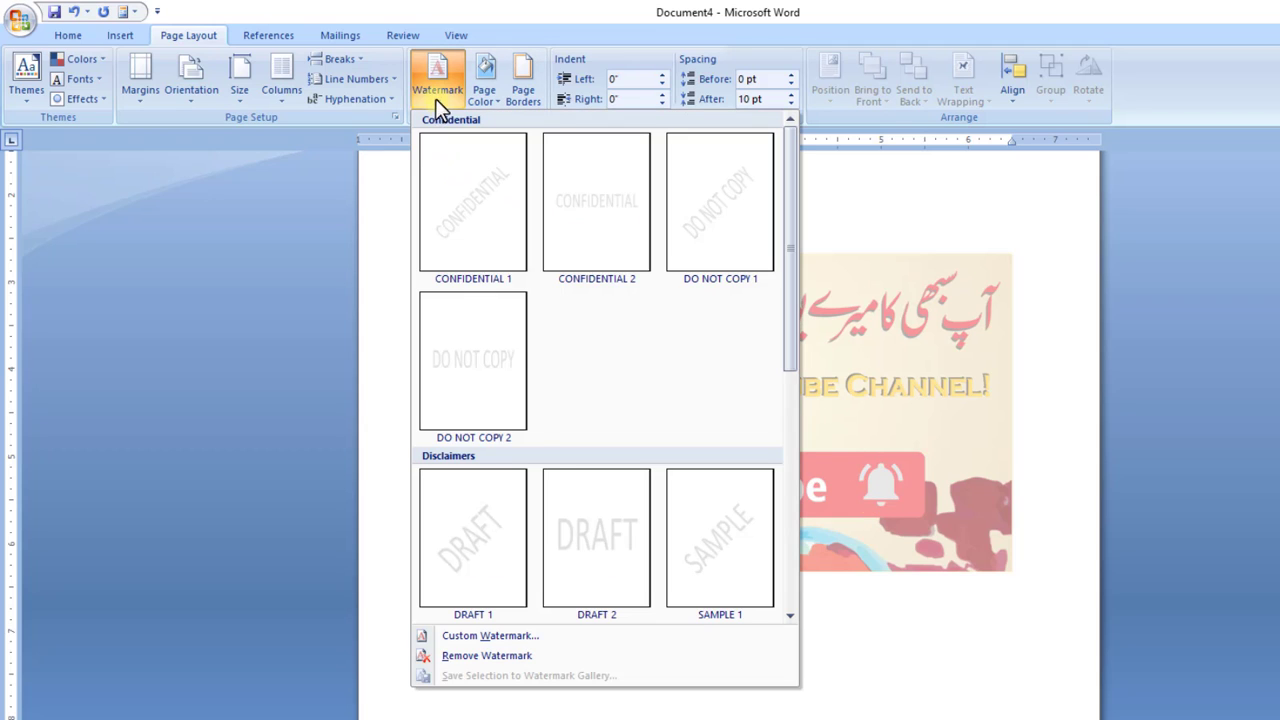
{"action": "left_click", "coordinate": [487, 636]}
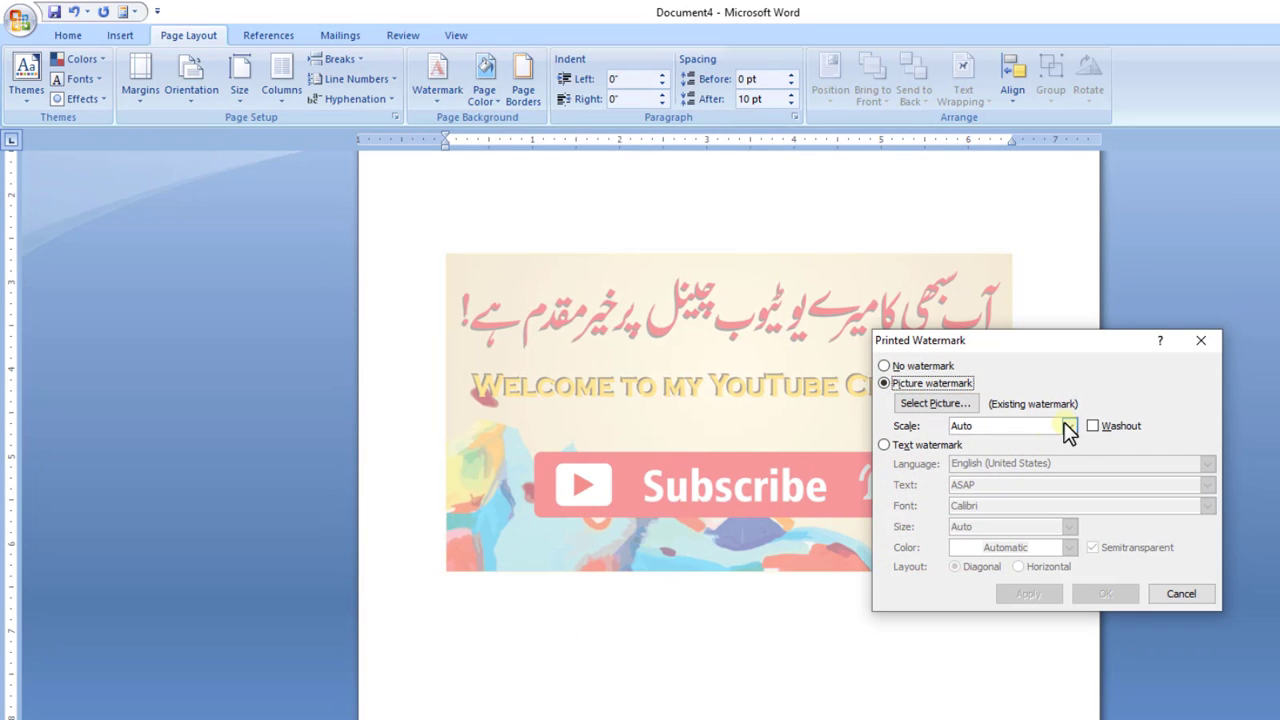
{"action": "left_click", "coordinate": [1091, 426]}
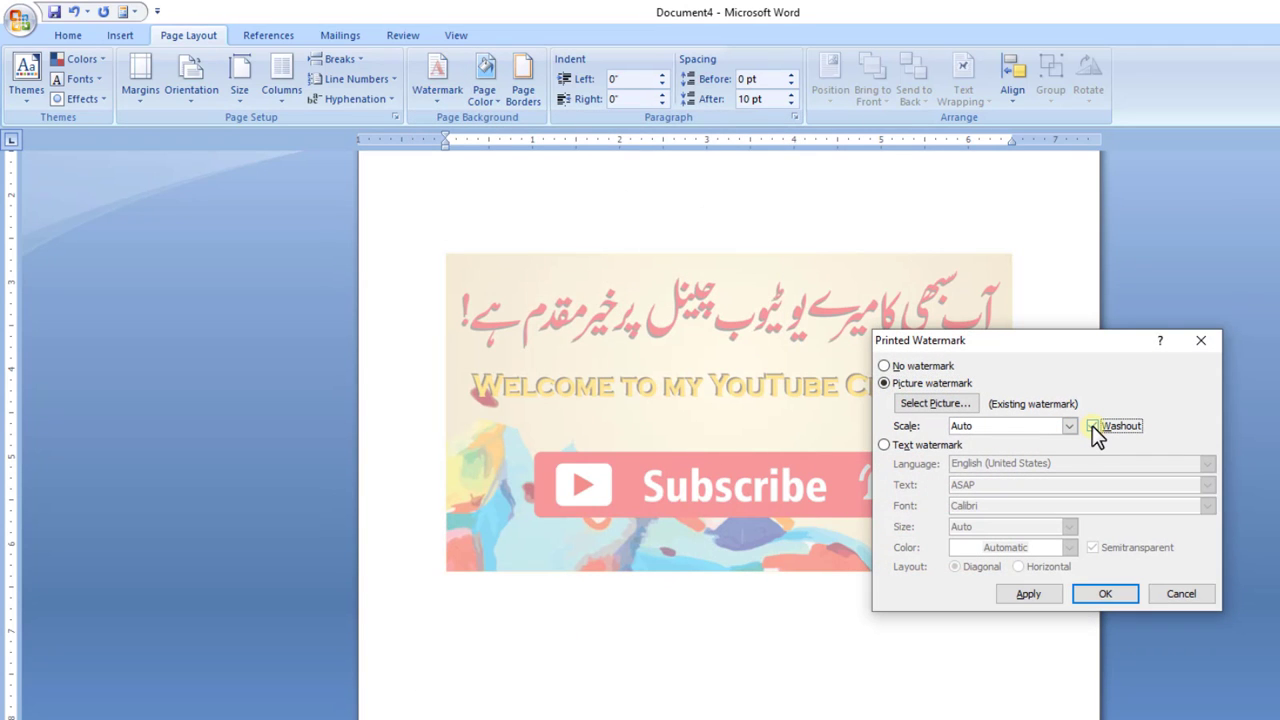
{"action": "left_click", "coordinate": [1105, 594]}
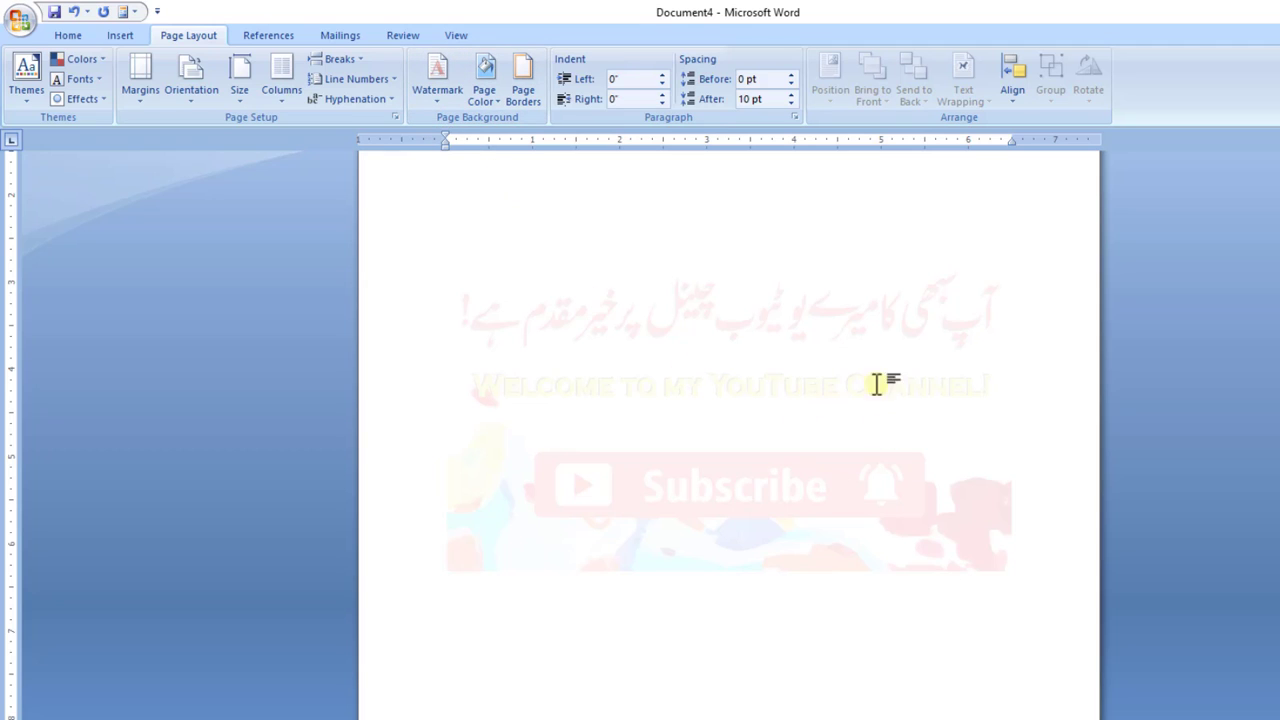
- Remove the picture watermark and colour the page orange
{"action": "left_click", "coordinate": [437, 100]}
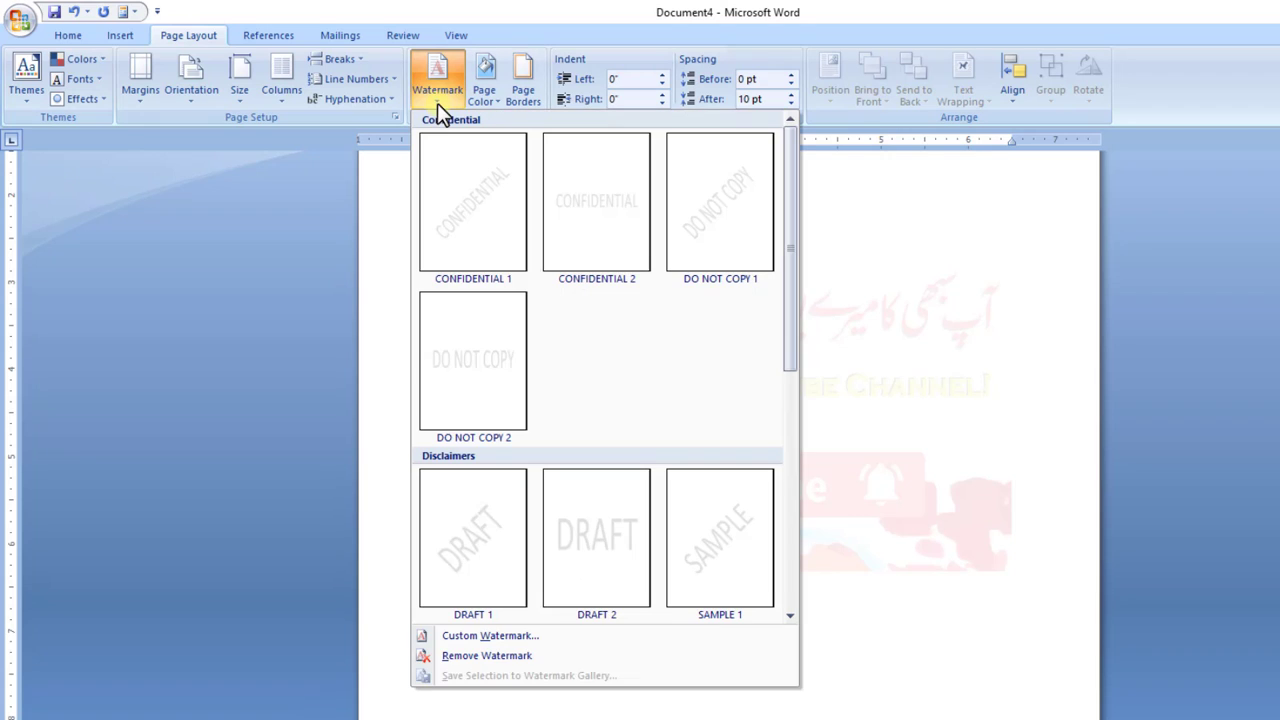
{"action": "left_click", "coordinate": [476, 658]}
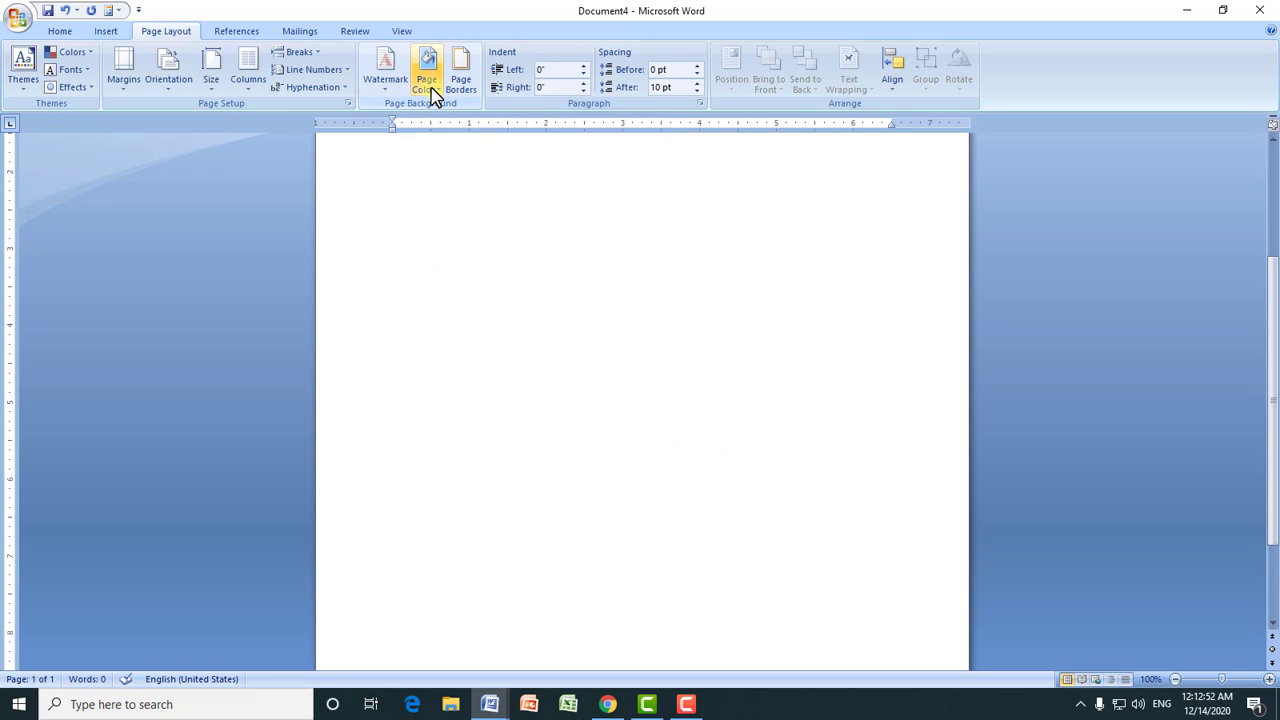
{"action": "left_click", "coordinate": [428, 88]}
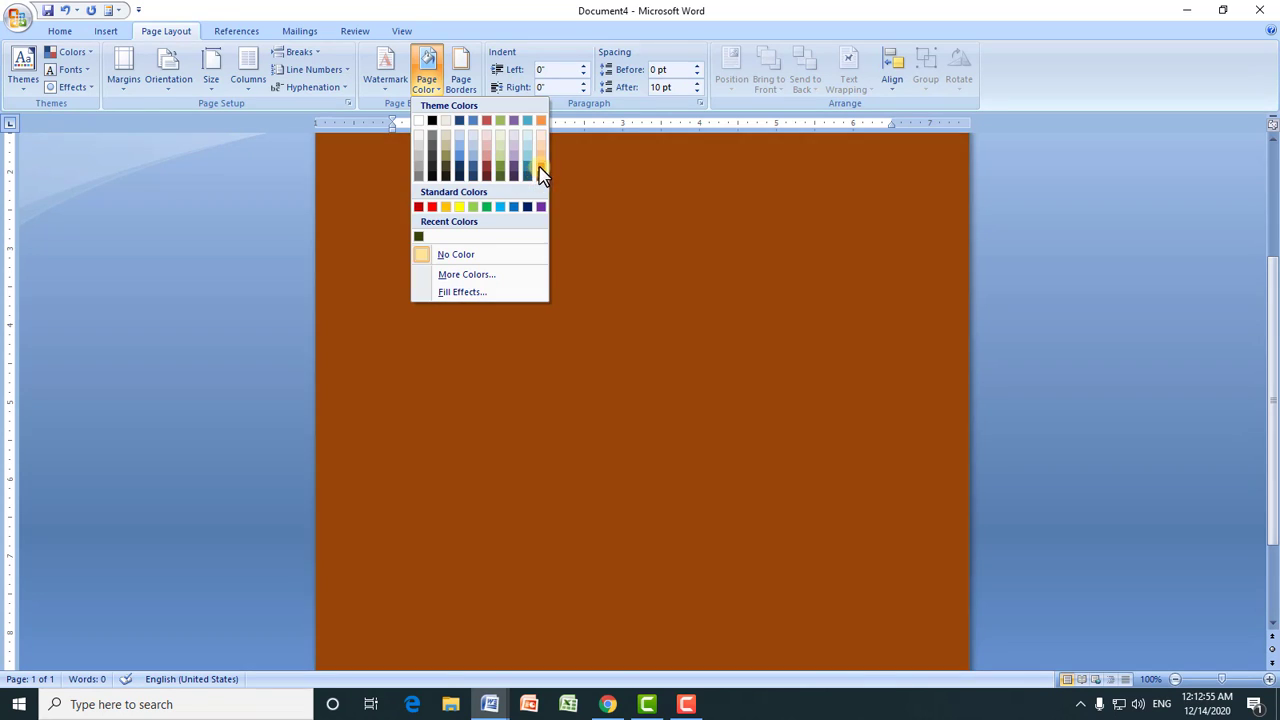
{"action": "left_click", "coordinate": [540, 175]}
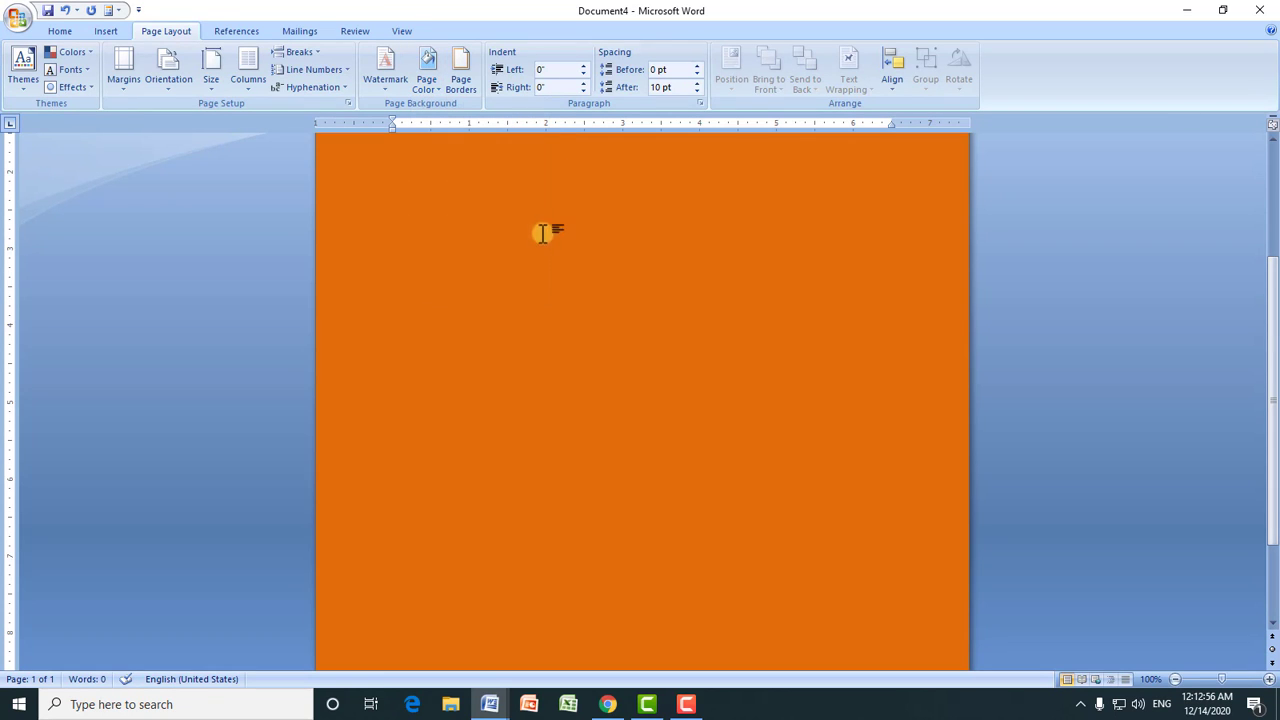
- Change the page background colour from orange to light blue
{"action": "scroll", "coordinate": [1277, 245], "scroll_direction": "up", "scroll_amount": 1}
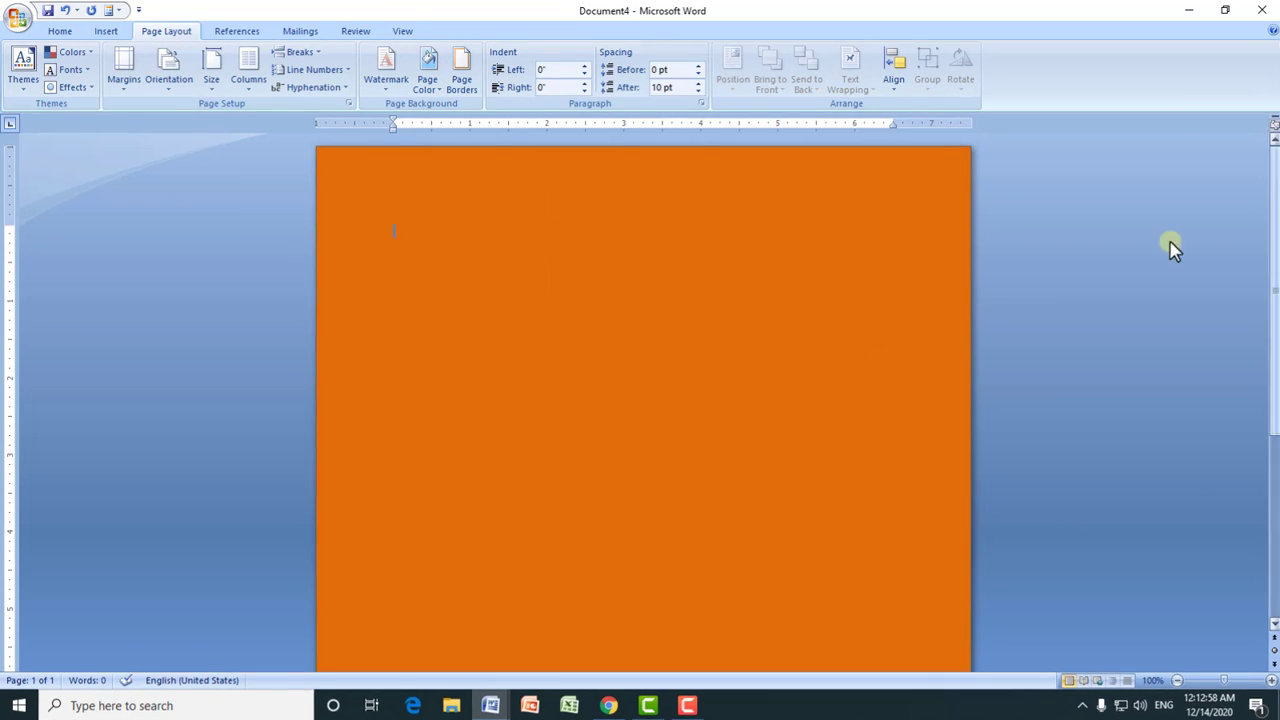
{"action": "left_click", "coordinate": [433, 82]}
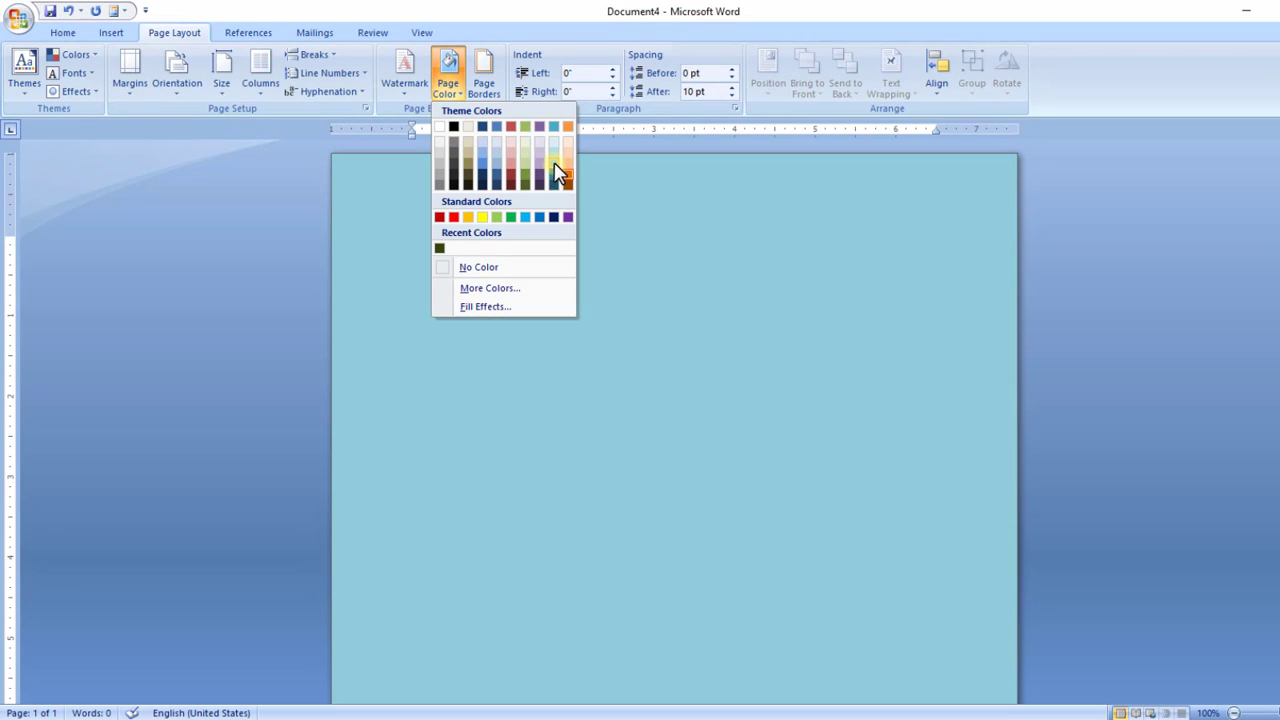
{"action": "left_click", "coordinate": [556, 178]}
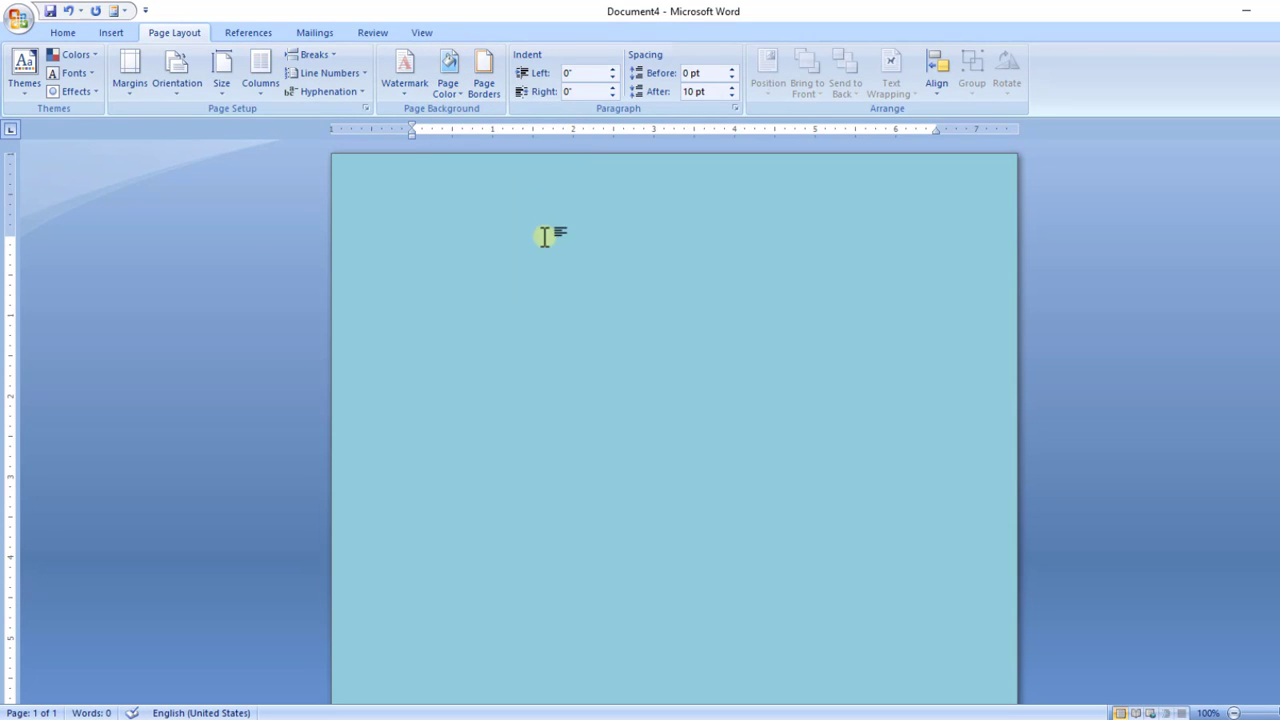
{"action": "left_click", "coordinate": [456, 98]}
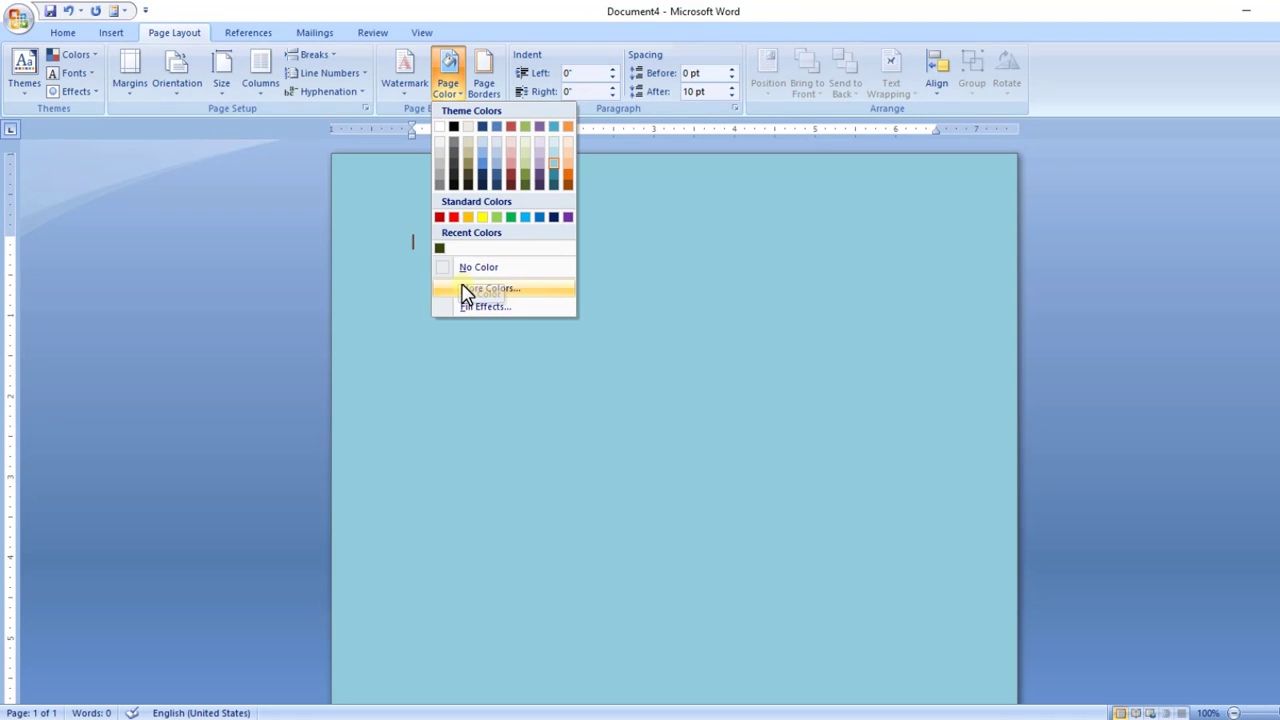
- In More Colors, choose the custom mint green RGB 113, 245, 176 for the page background
{"action": "left_click", "coordinate": [465, 288]}
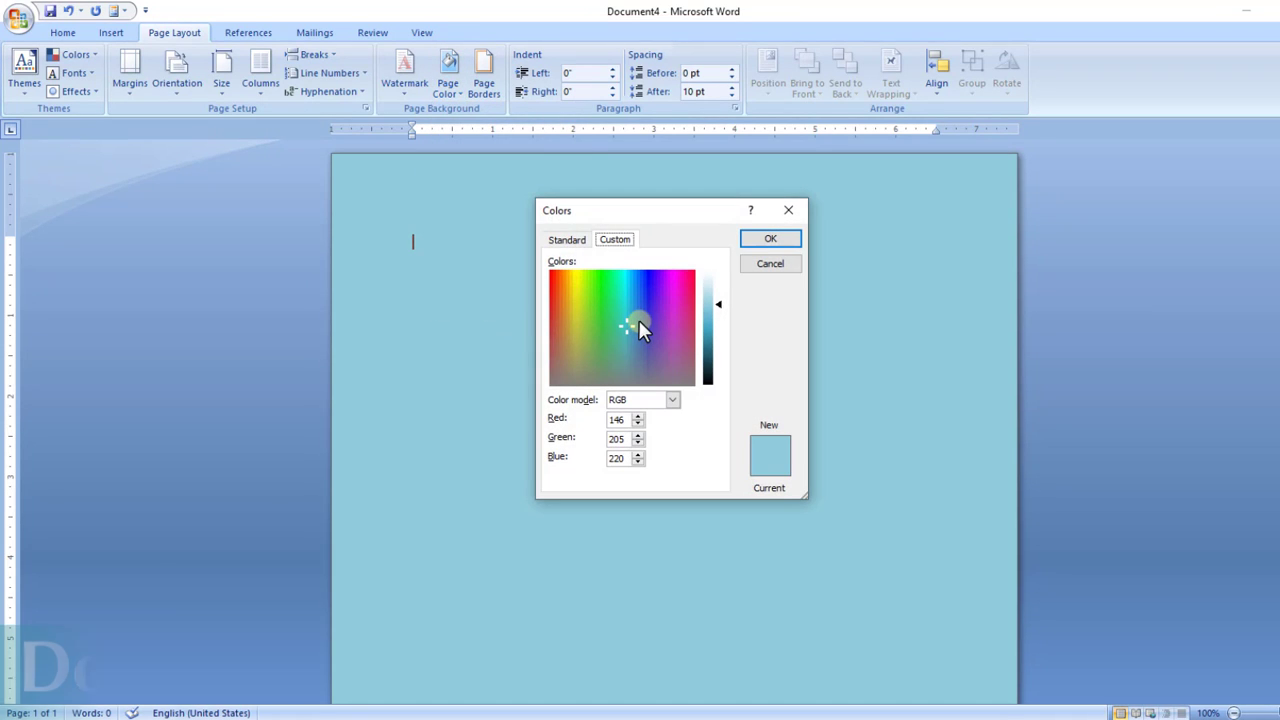
{"action": "left_click", "coordinate": [566, 240]}
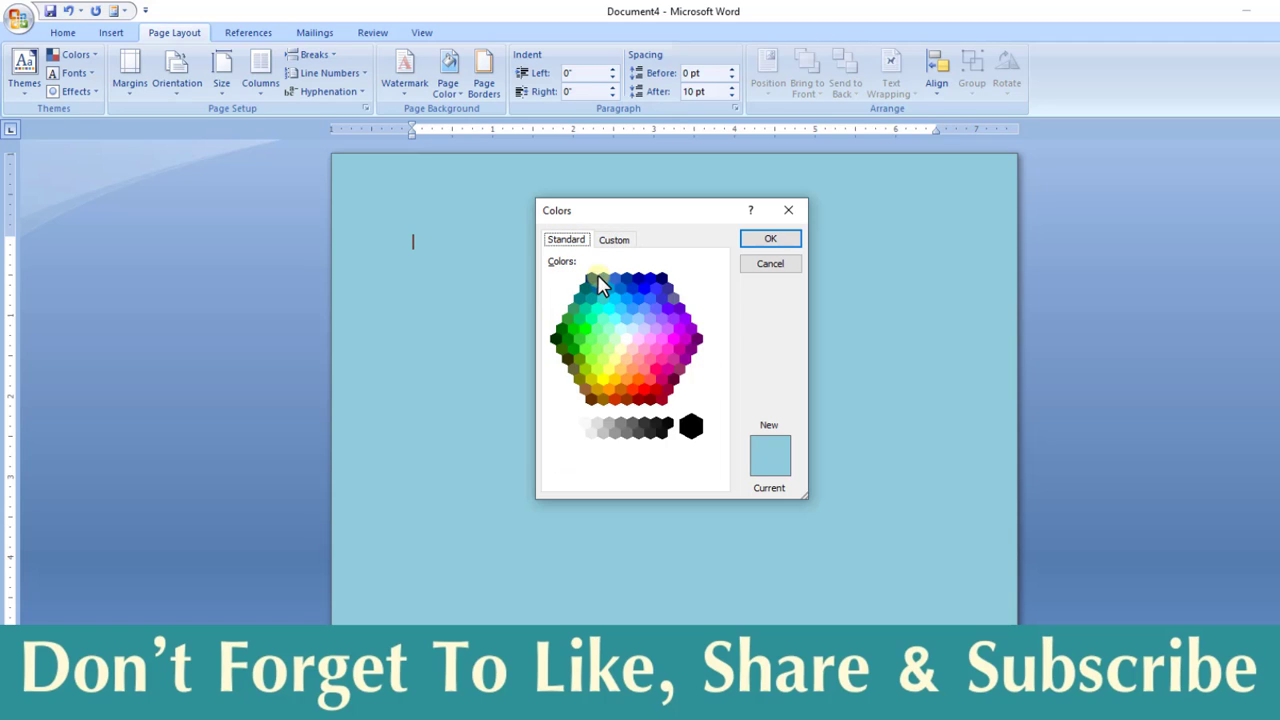
{"action": "left_click", "coordinate": [609, 305]}
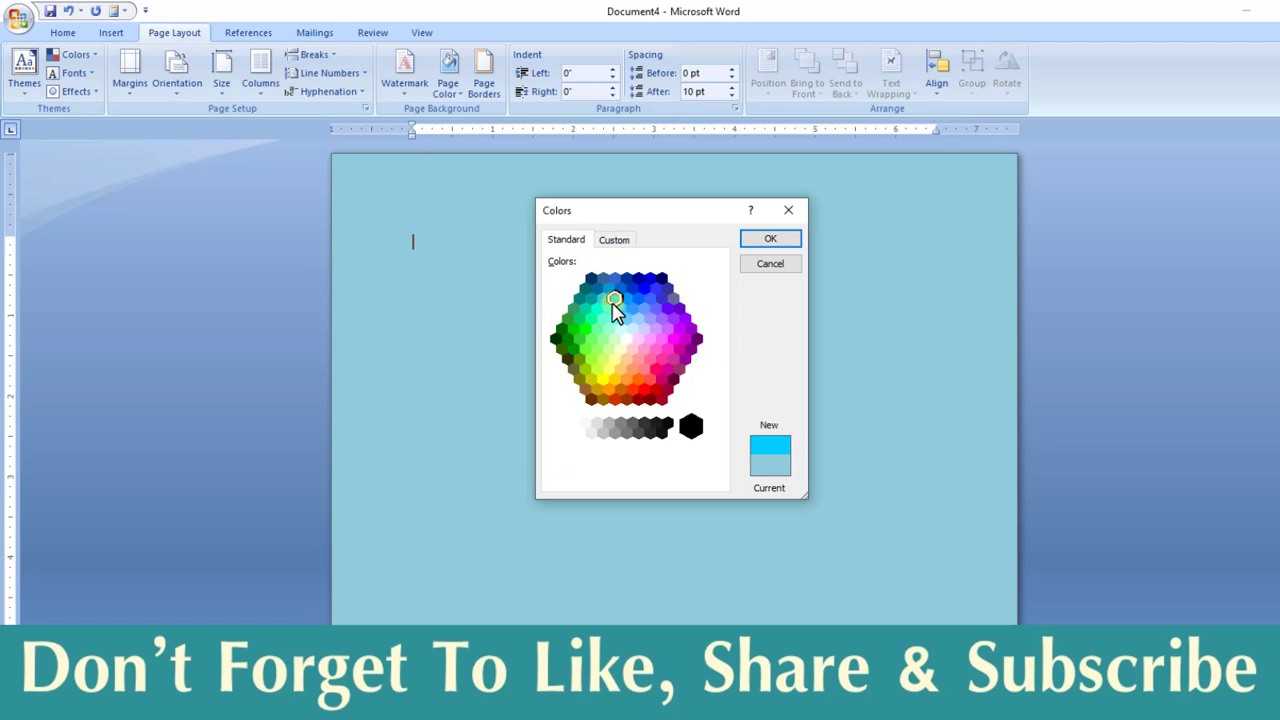
{"action": "left_click", "coordinate": [610, 244]}
{"action": "left_click", "coordinate": [636, 337]}
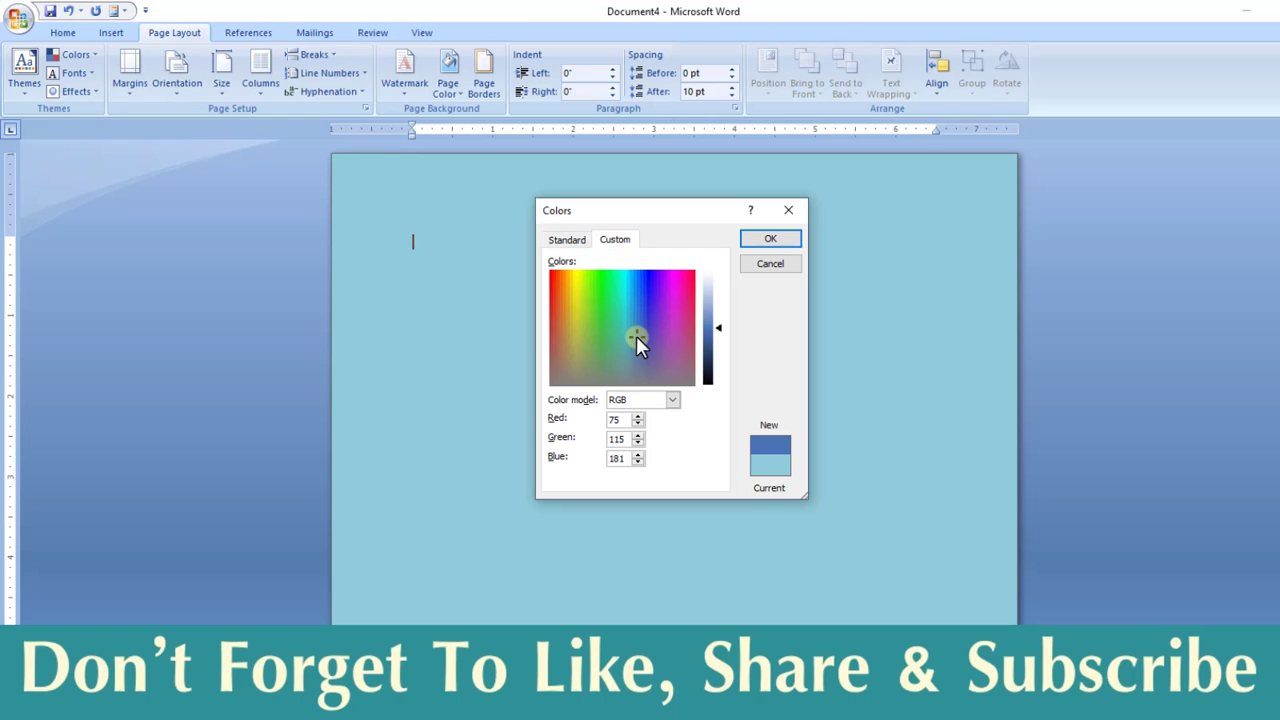
{"action": "left_click", "coordinate": [558, 245]}
{"action": "left_click", "coordinate": [614, 318]}
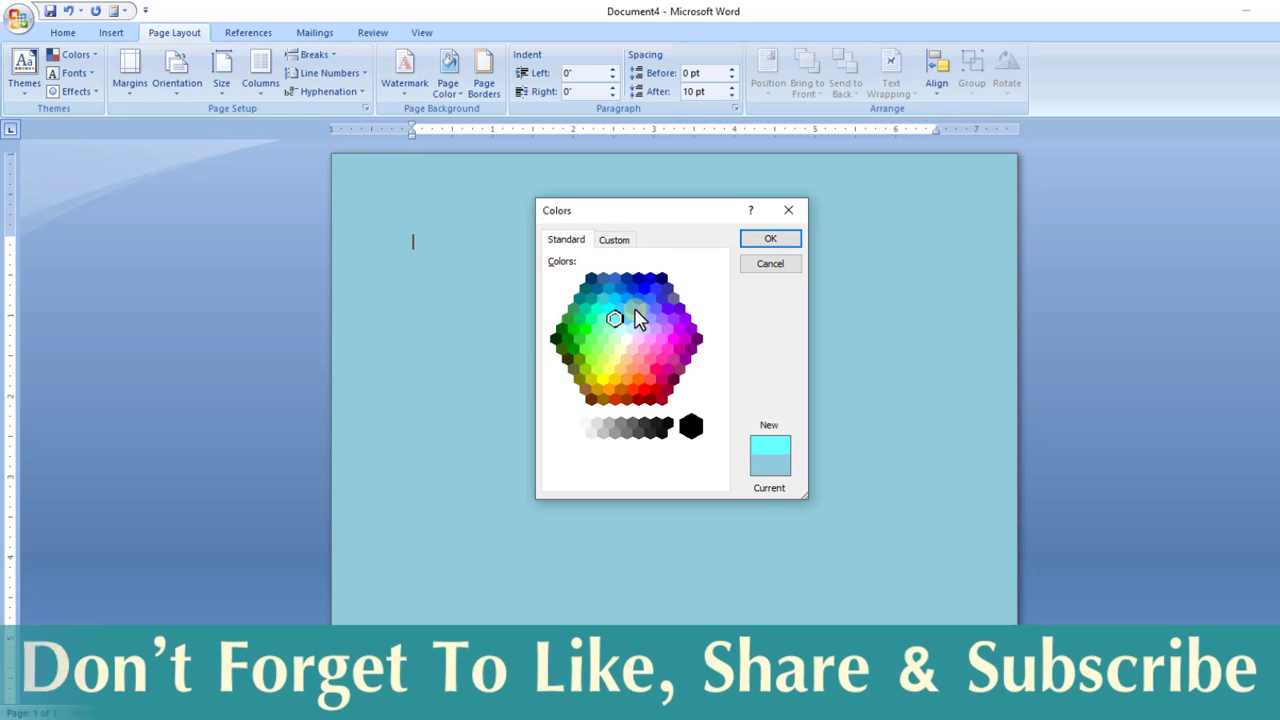
{"action": "left_click", "coordinate": [613, 241]}
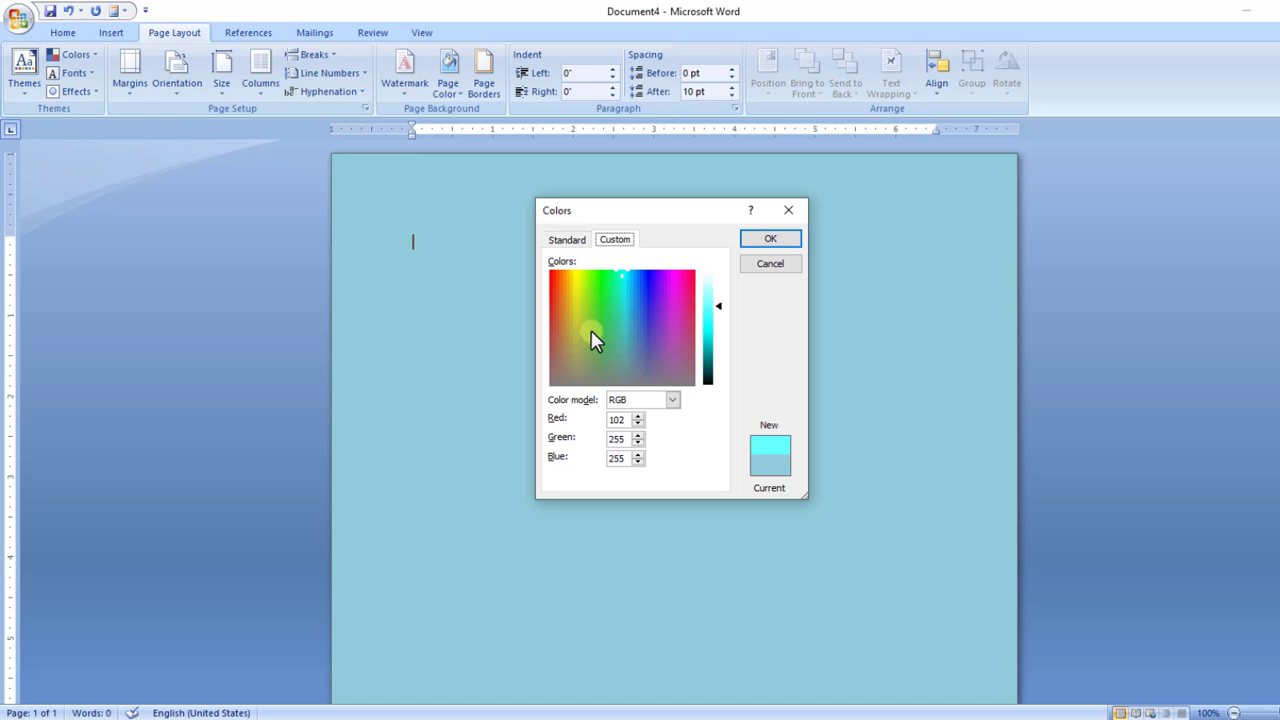
{"action": "left_click", "coordinate": [591, 331]}
{"action": "left_click", "coordinate": [609, 289]}
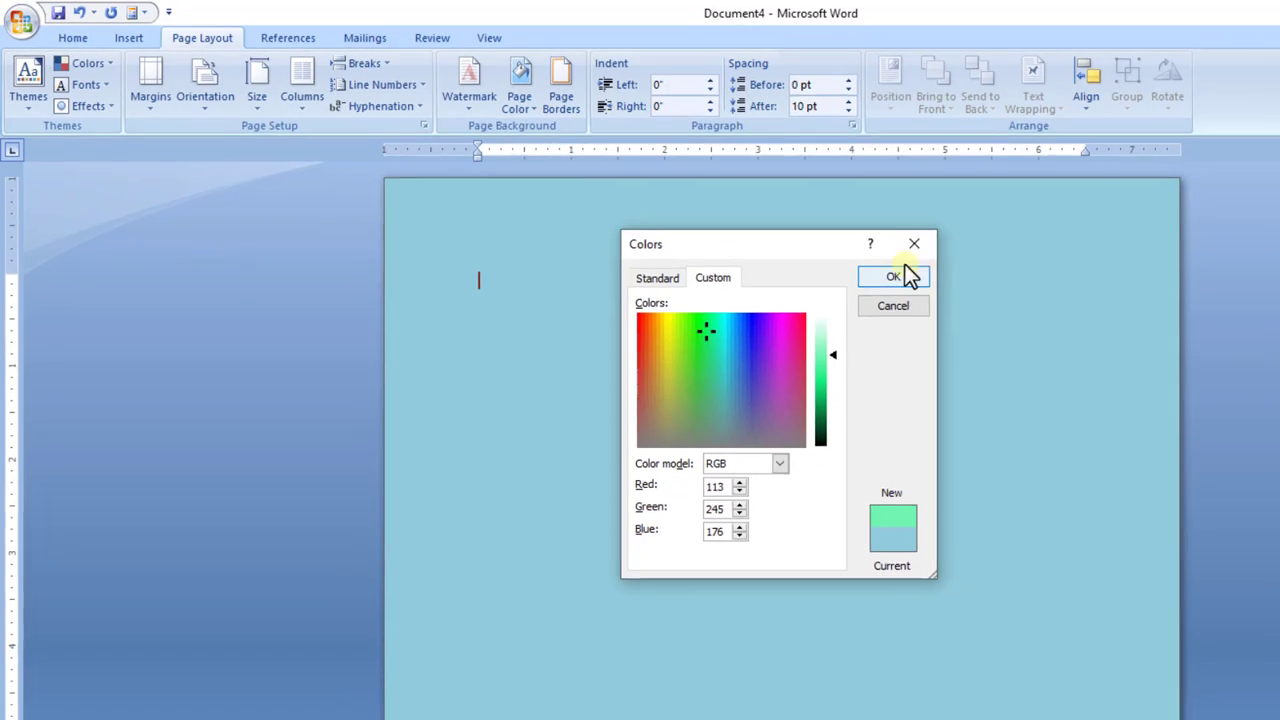
{"action": "left_click", "coordinate": [919, 285]}
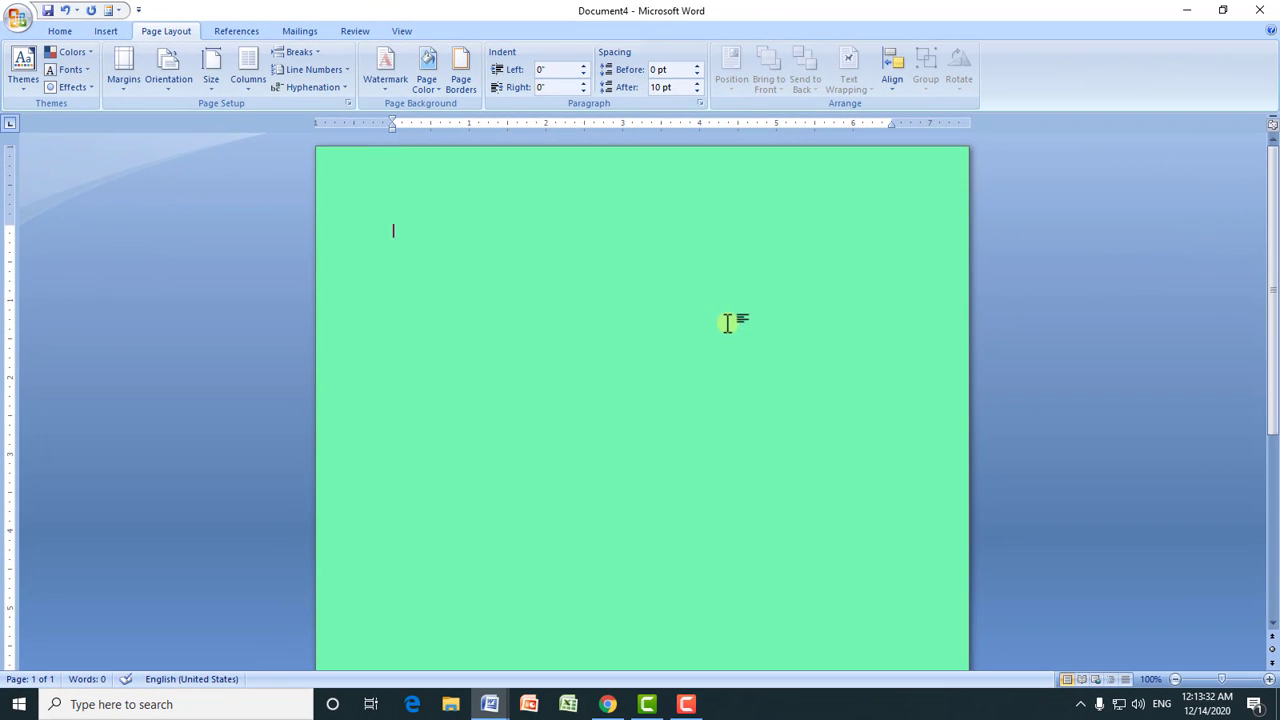
- Apply the Chrome II preset gradient from Fill Effects as the page background
{"action": "left_click", "coordinate": [439, 100]}
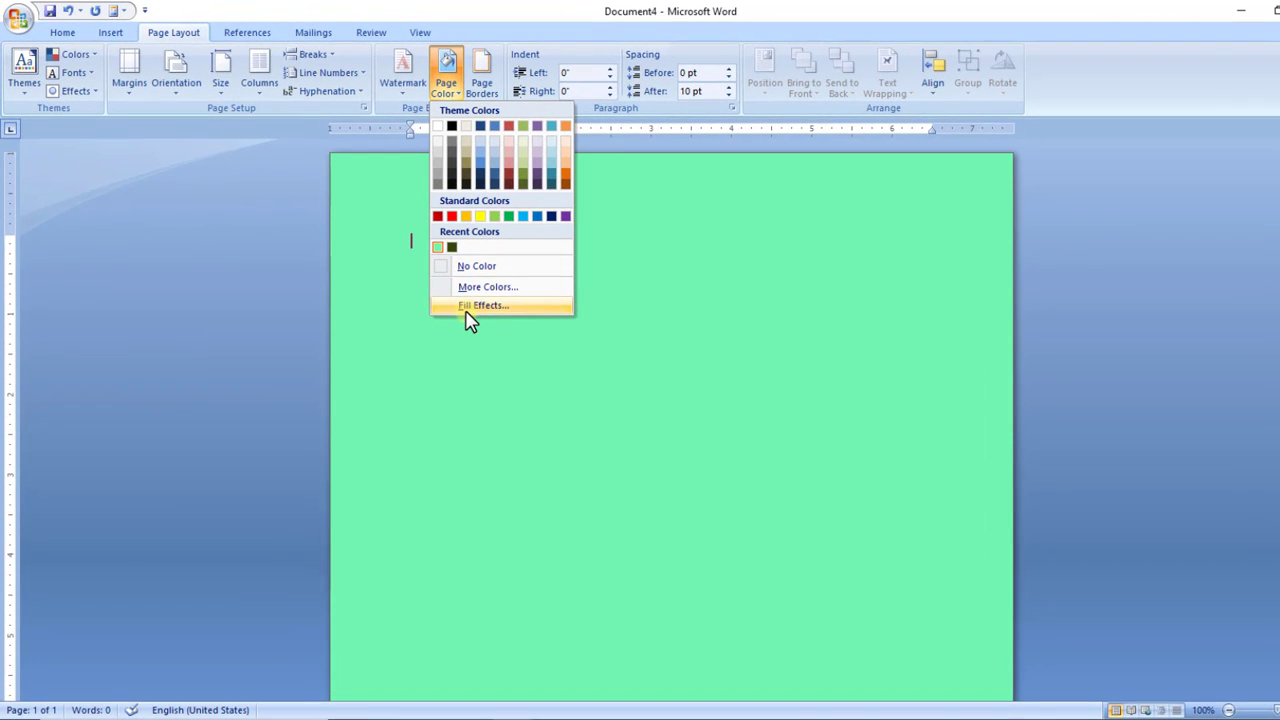
{"action": "left_click", "coordinate": [476, 306]}
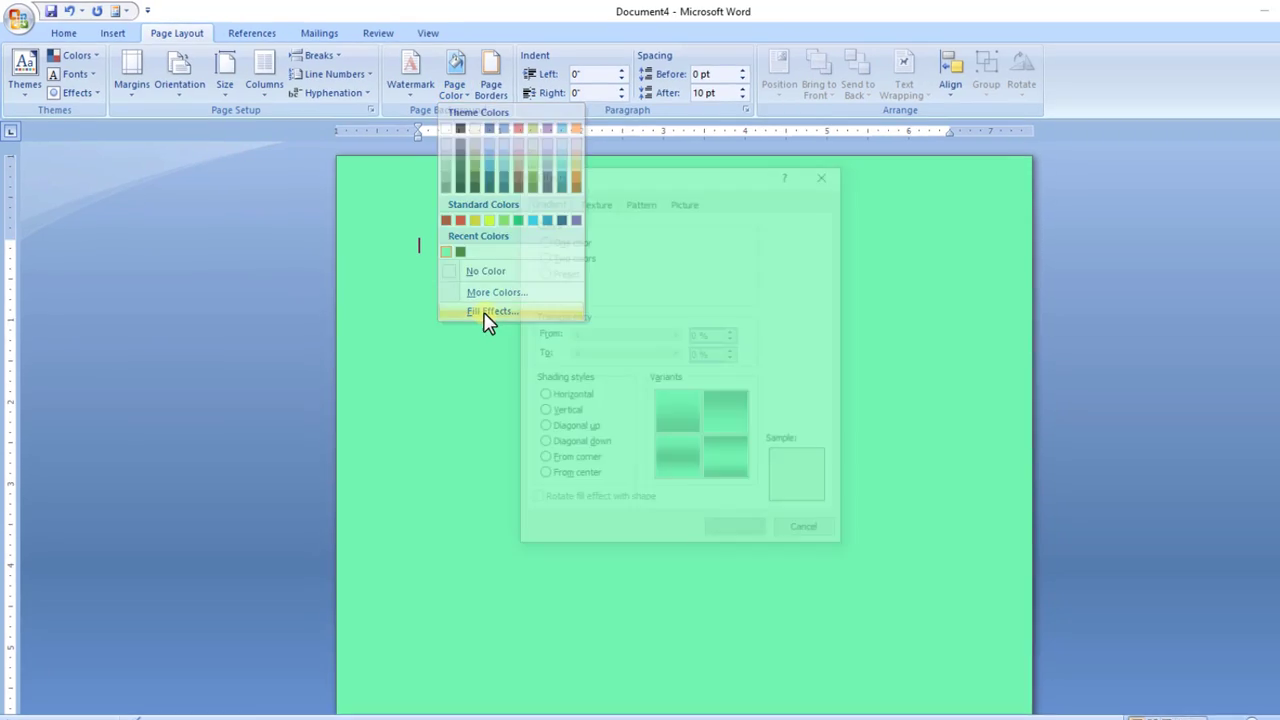
{"action": "left_click", "coordinate": [651, 293]}
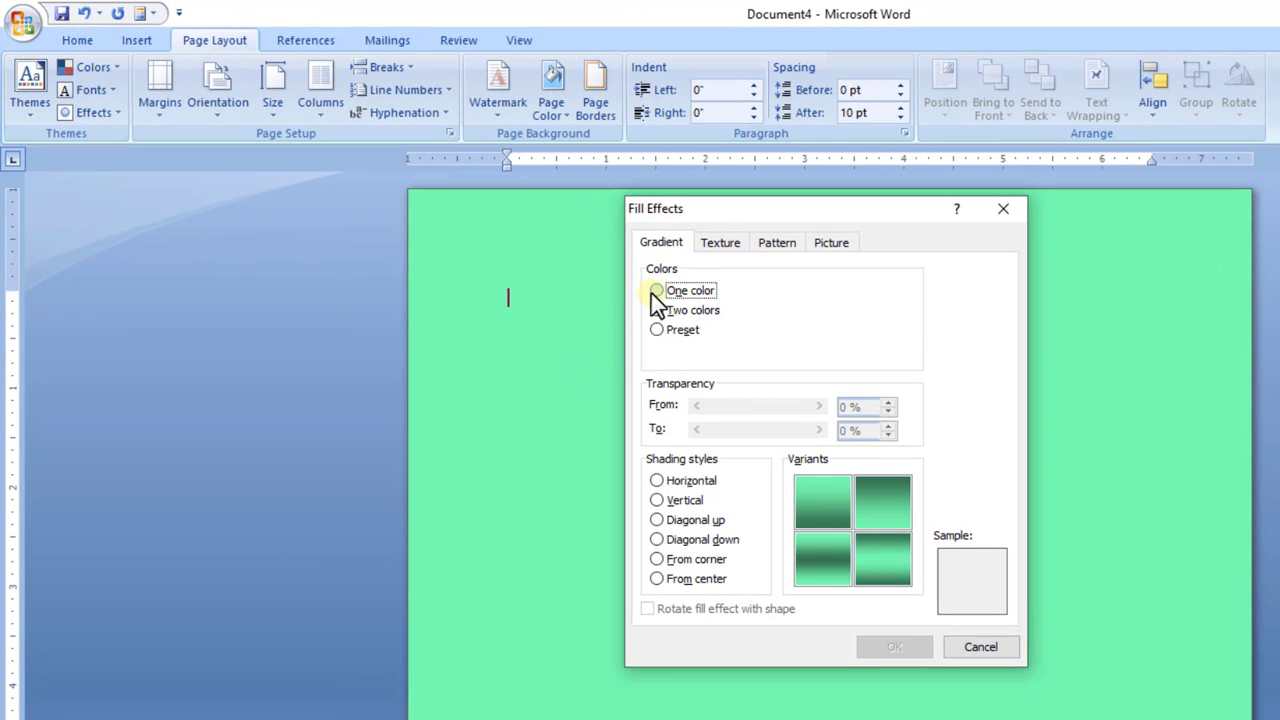
{"action": "left_click", "coordinate": [651, 313]}
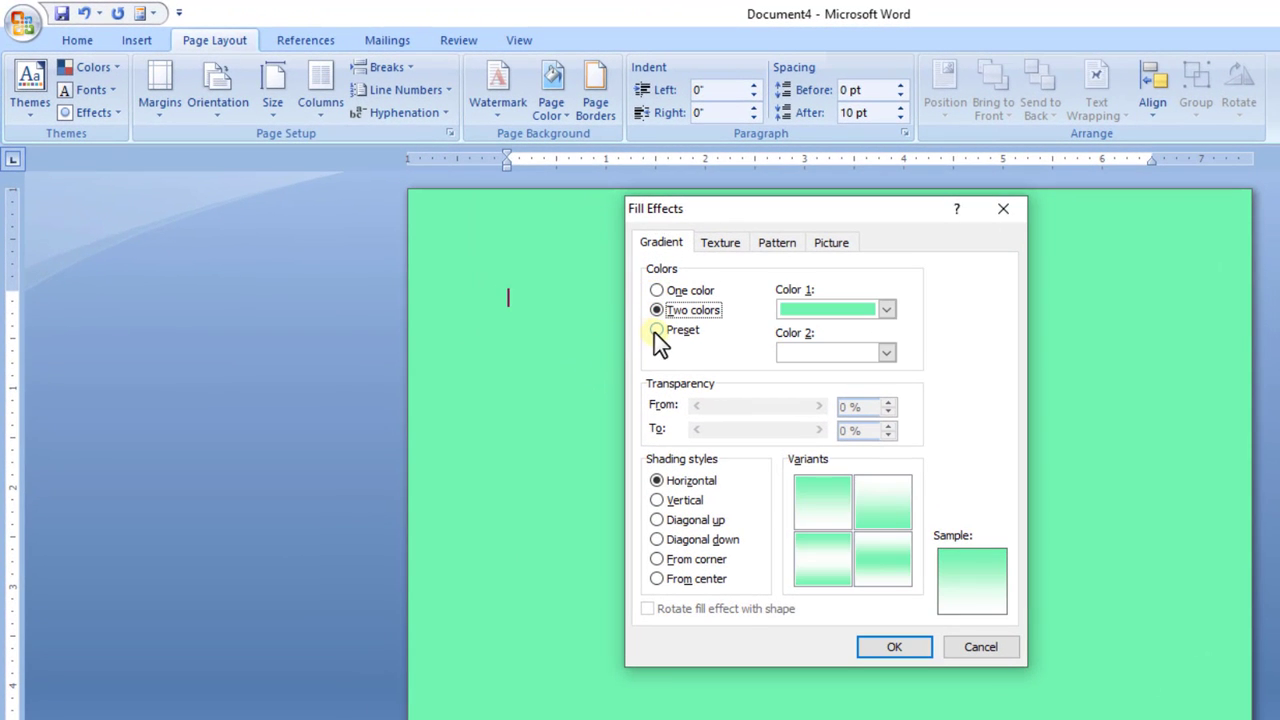
{"action": "left_click", "coordinate": [656, 331]}
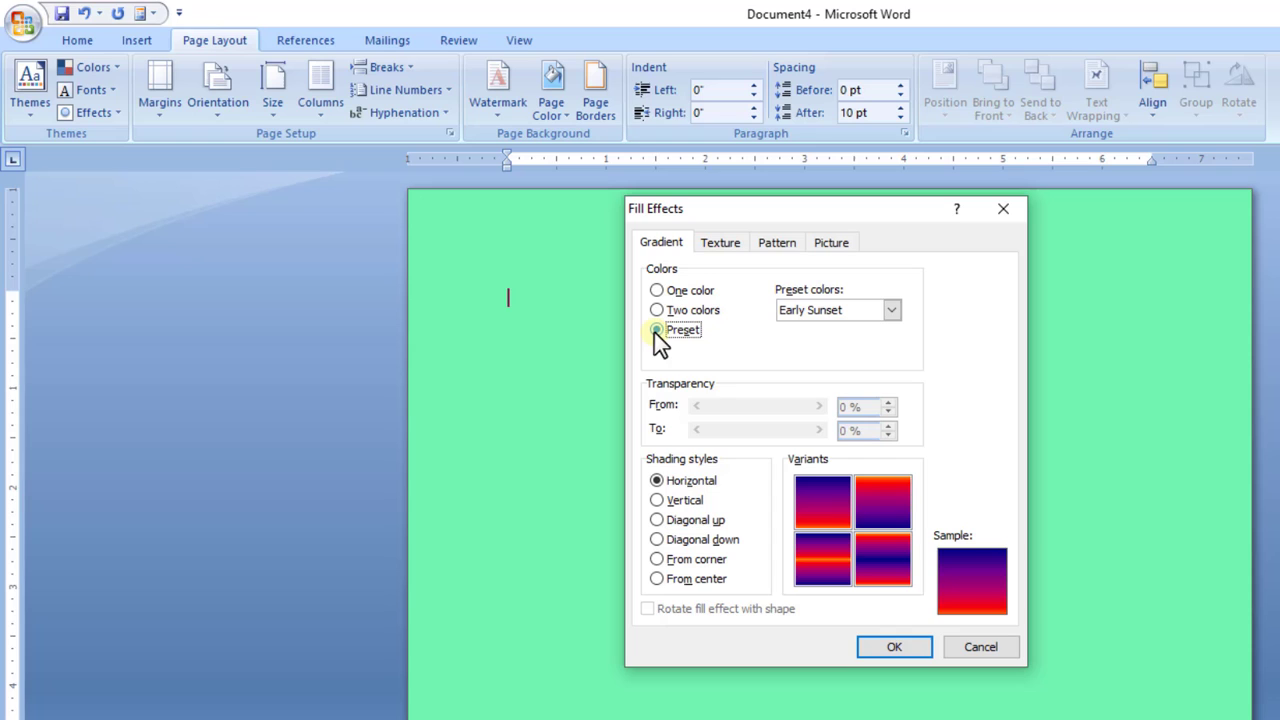
{"action": "left_click", "coordinate": [890, 312]}
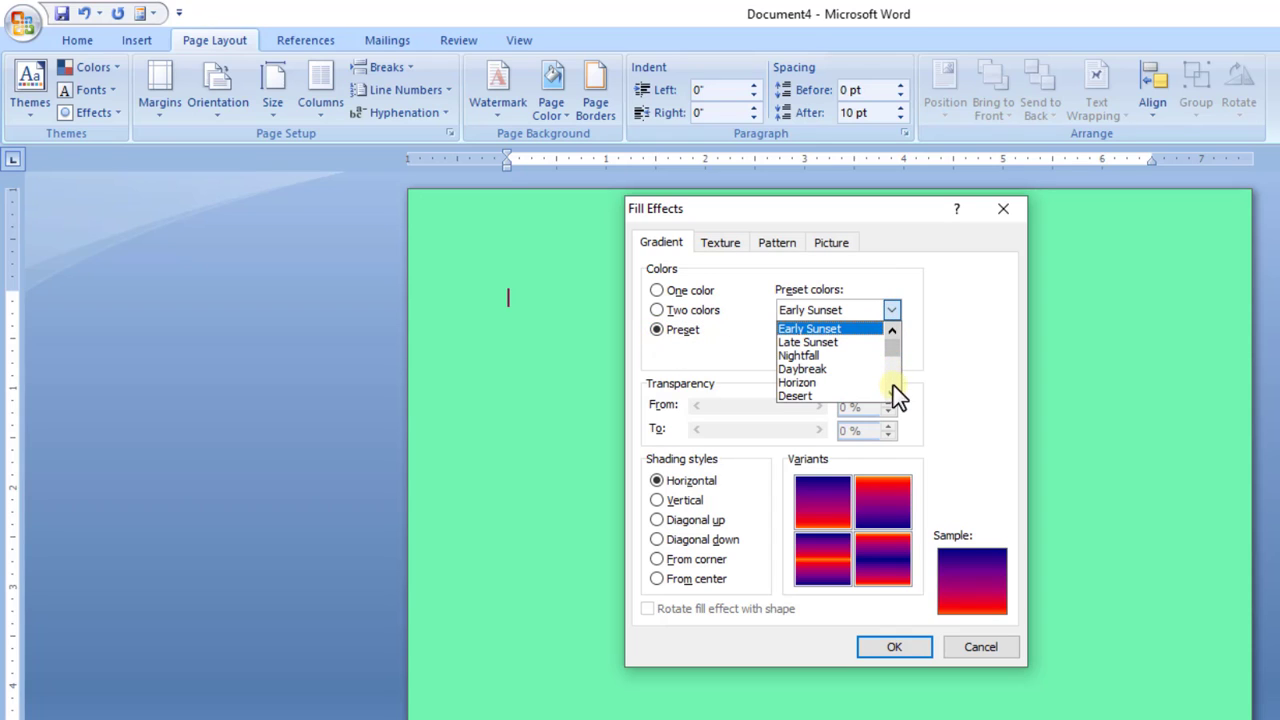
{"action": "left_click_drag", "start_coordinate": [897, 351], "coordinate": [891, 400]}
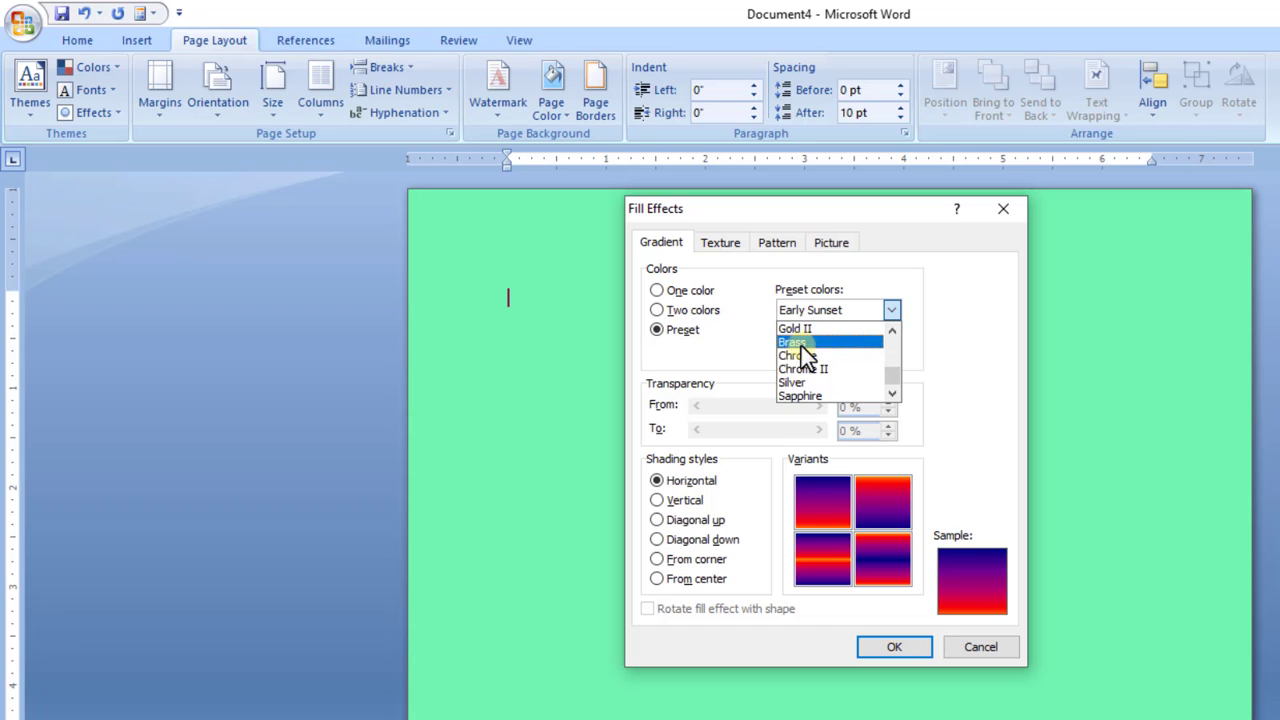
{"action": "left_click", "coordinate": [805, 368]}
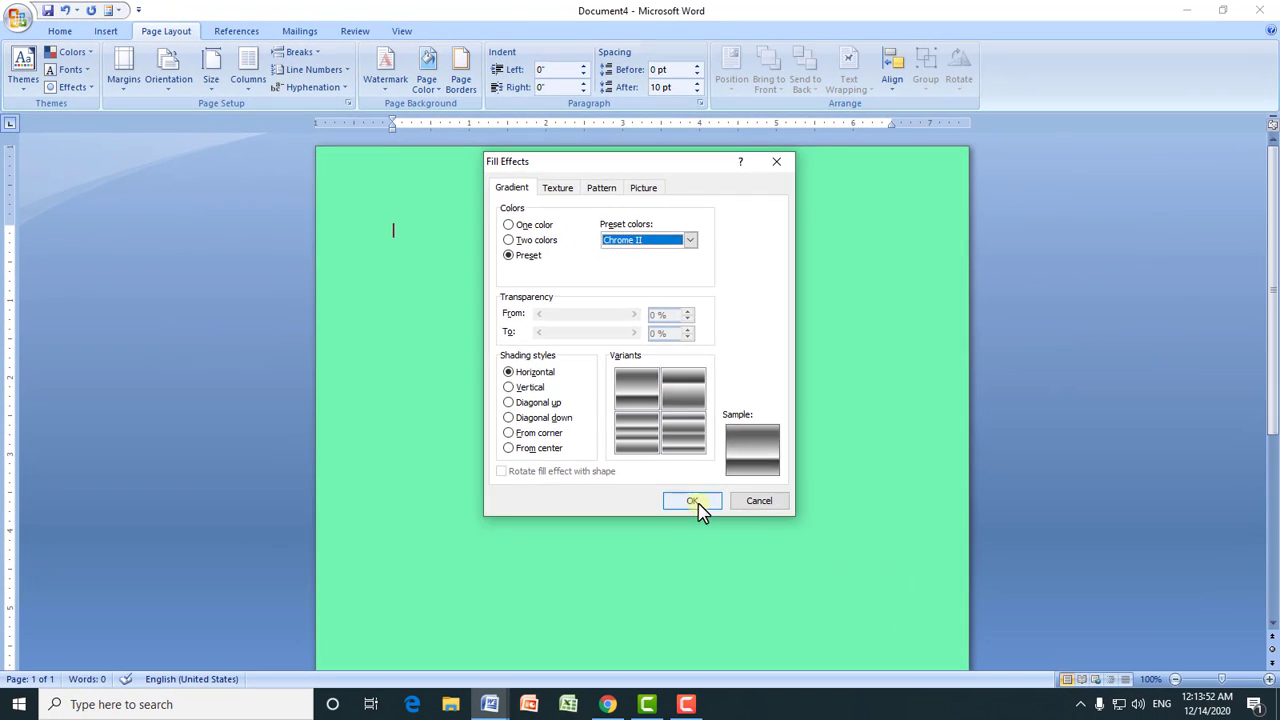
{"action": "left_click", "coordinate": [693, 501]}
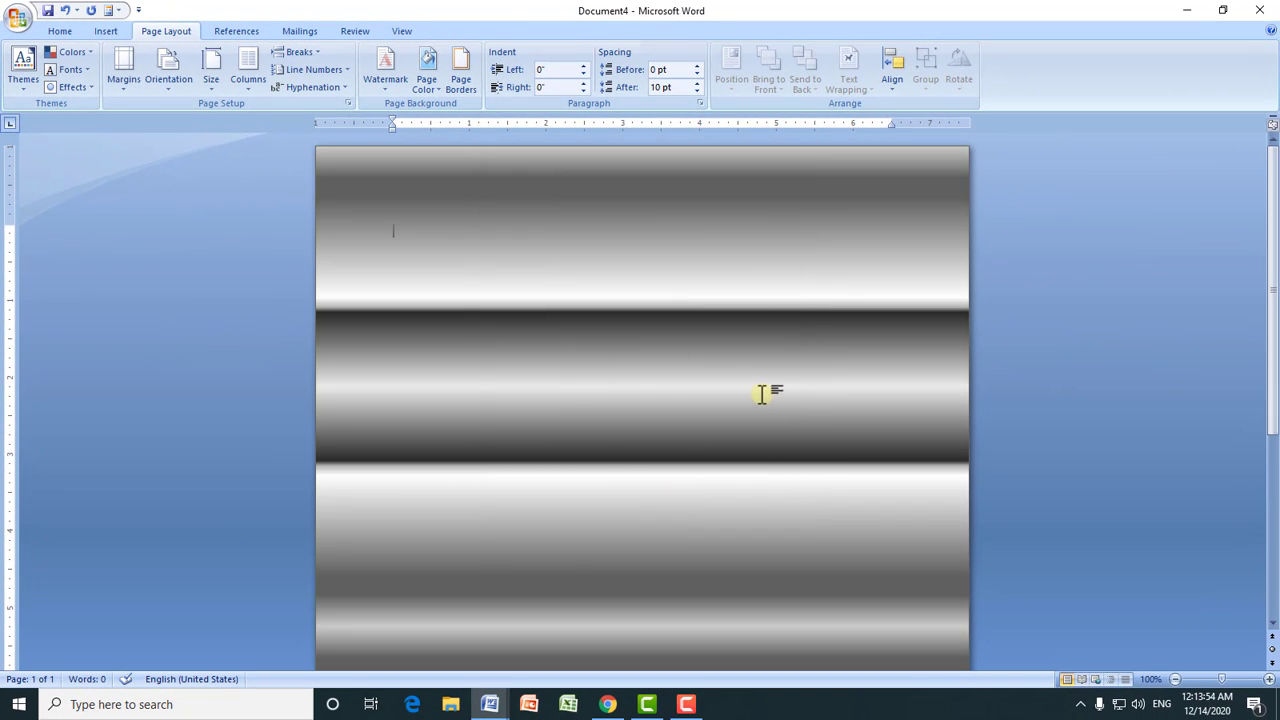
{"action": "mouse_move", "coordinate": [1276, 330]}
{"action": "left_mouse_down"}
{"action": "mouse_move", "coordinate": [1271, 517]}
{"action": "mouse_move", "coordinate": [1274, 240]}
{"action": "left_mouse_up"}
- Fill the page with a one-colour light blue gradient shaded from a corner
{"action": "left_click", "coordinate": [435, 103]}
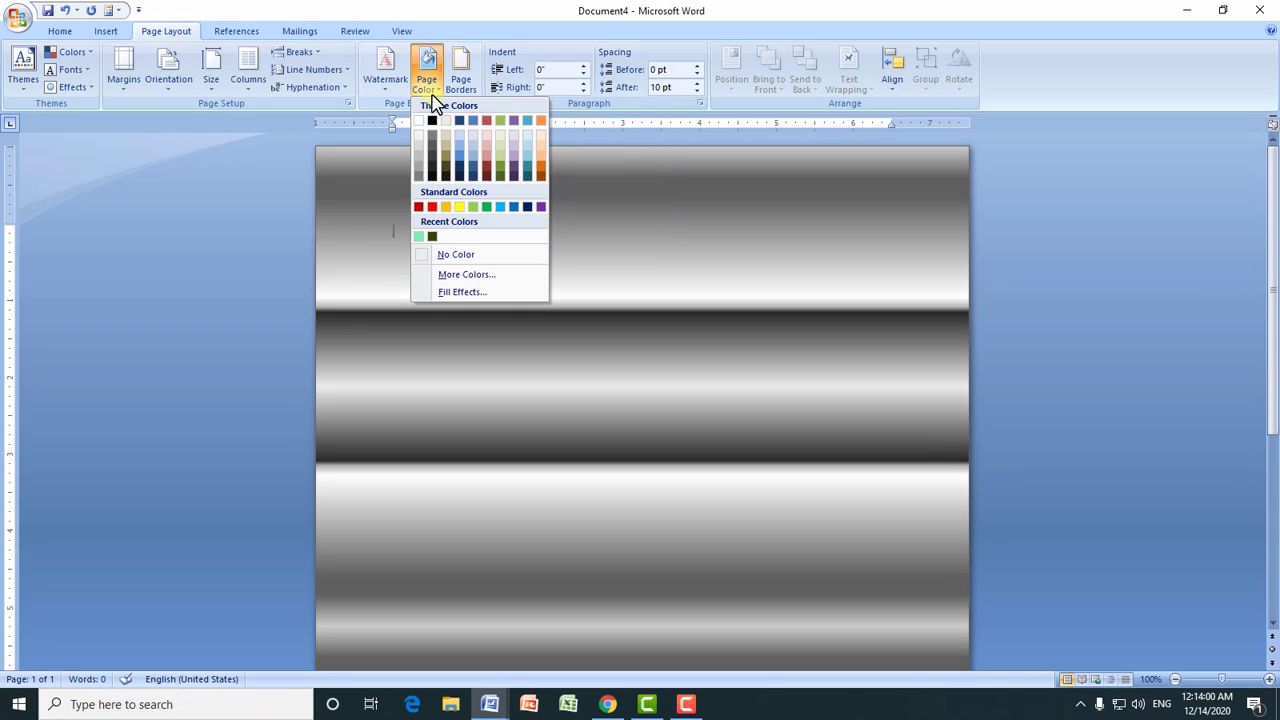
{"action": "left_click", "coordinate": [460, 291]}
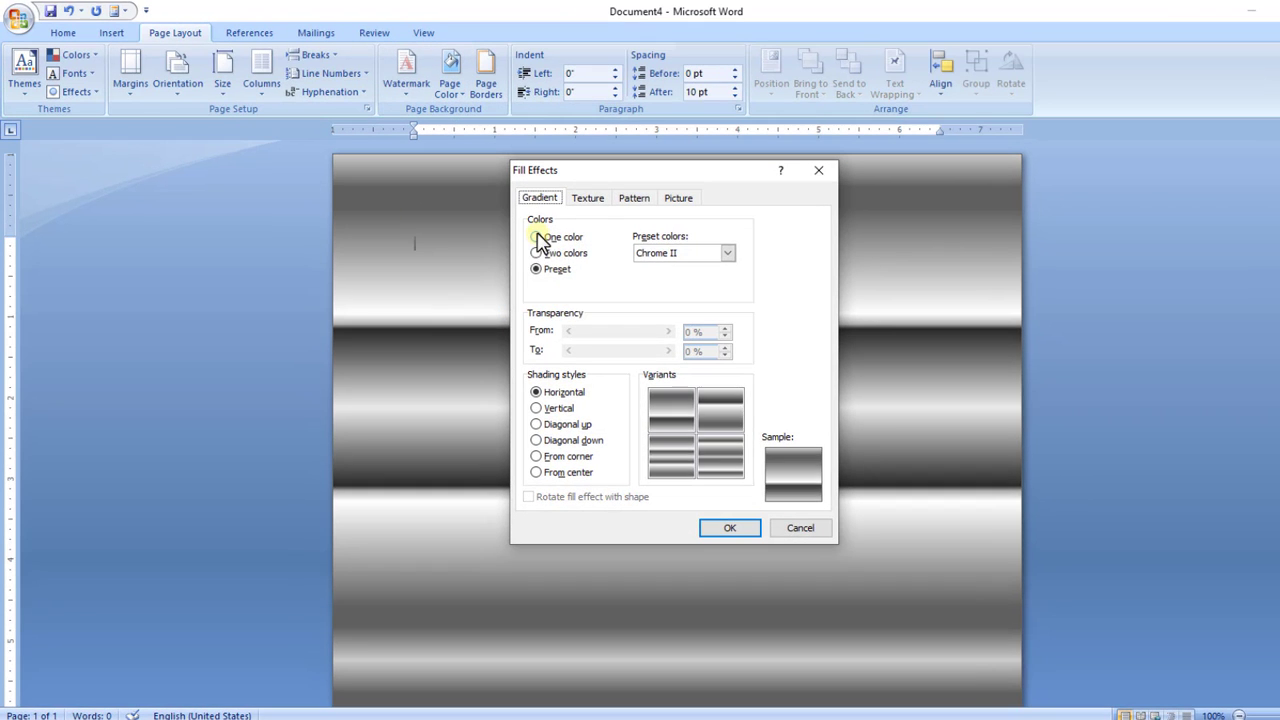
{"action": "left_click", "coordinate": [537, 238]}
{"action": "left_click", "coordinate": [723, 253]}
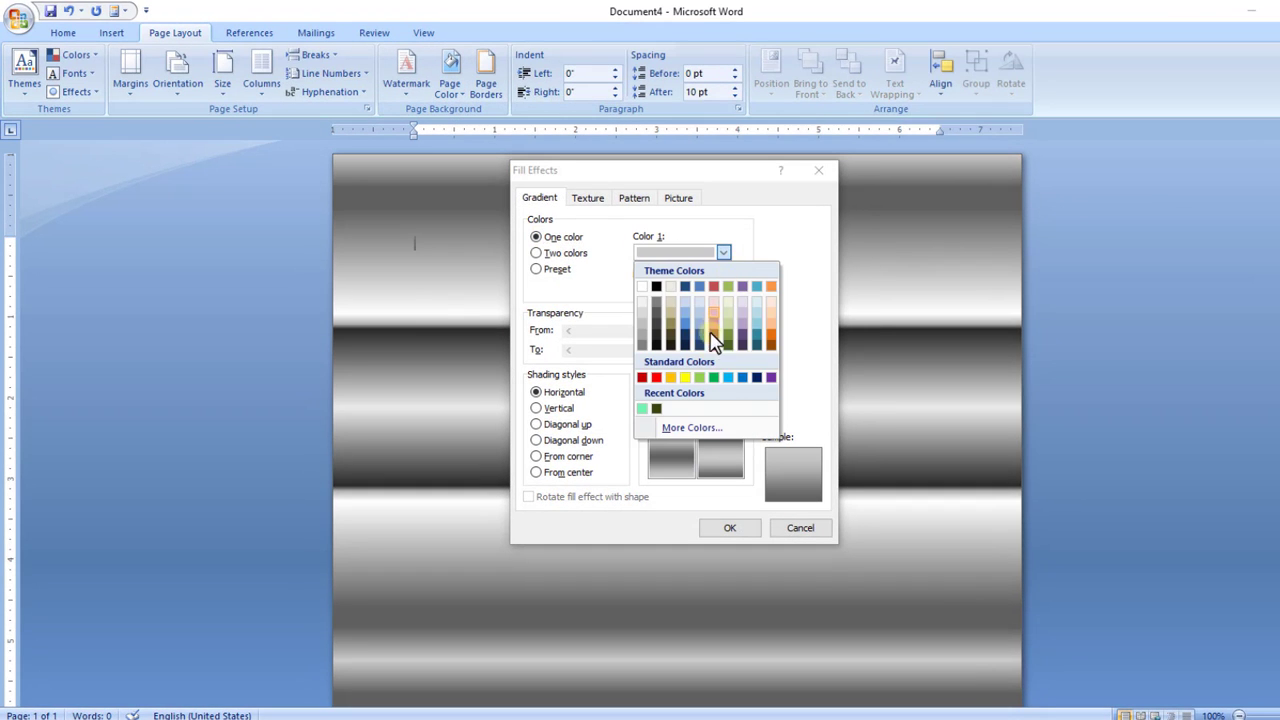
{"action": "left_click", "coordinate": [731, 377]}
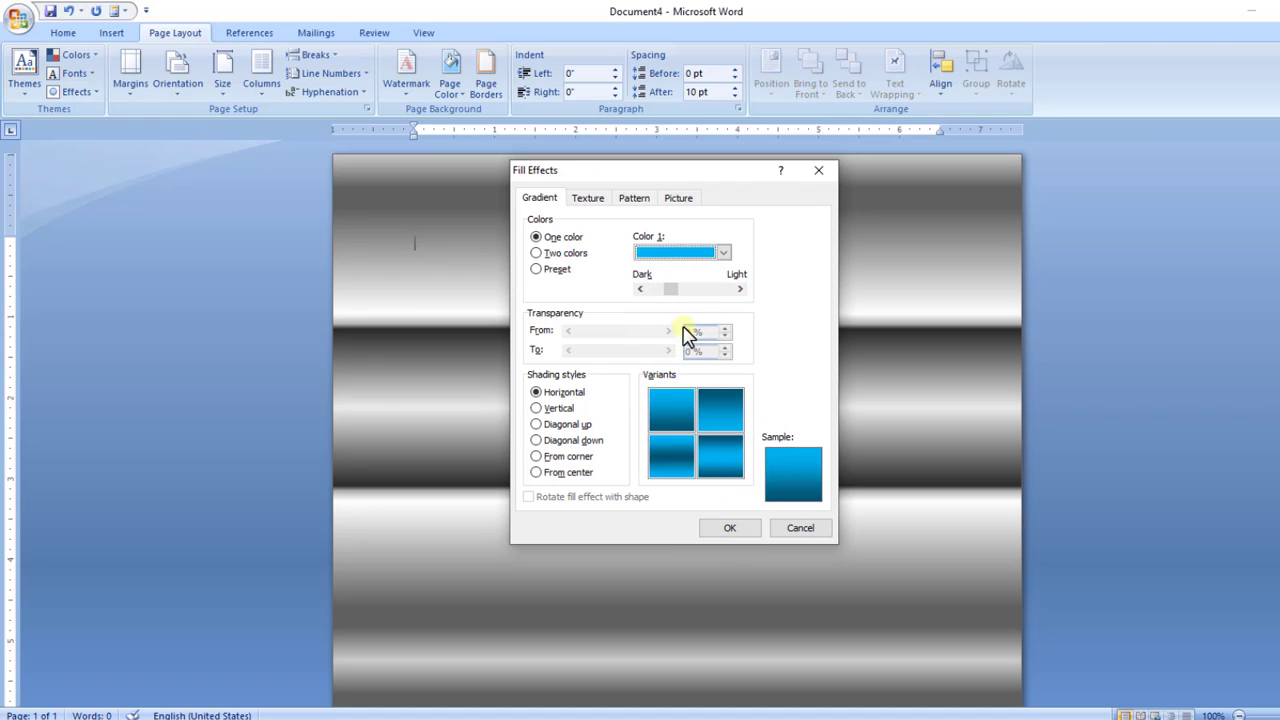
{"action": "mouse_move", "coordinate": [672, 290]}
{"action": "left_mouse_down"}
{"action": "mouse_move", "coordinate": [712, 290]}
{"action": "mouse_move", "coordinate": [659, 290]}
{"action": "left_mouse_up"}
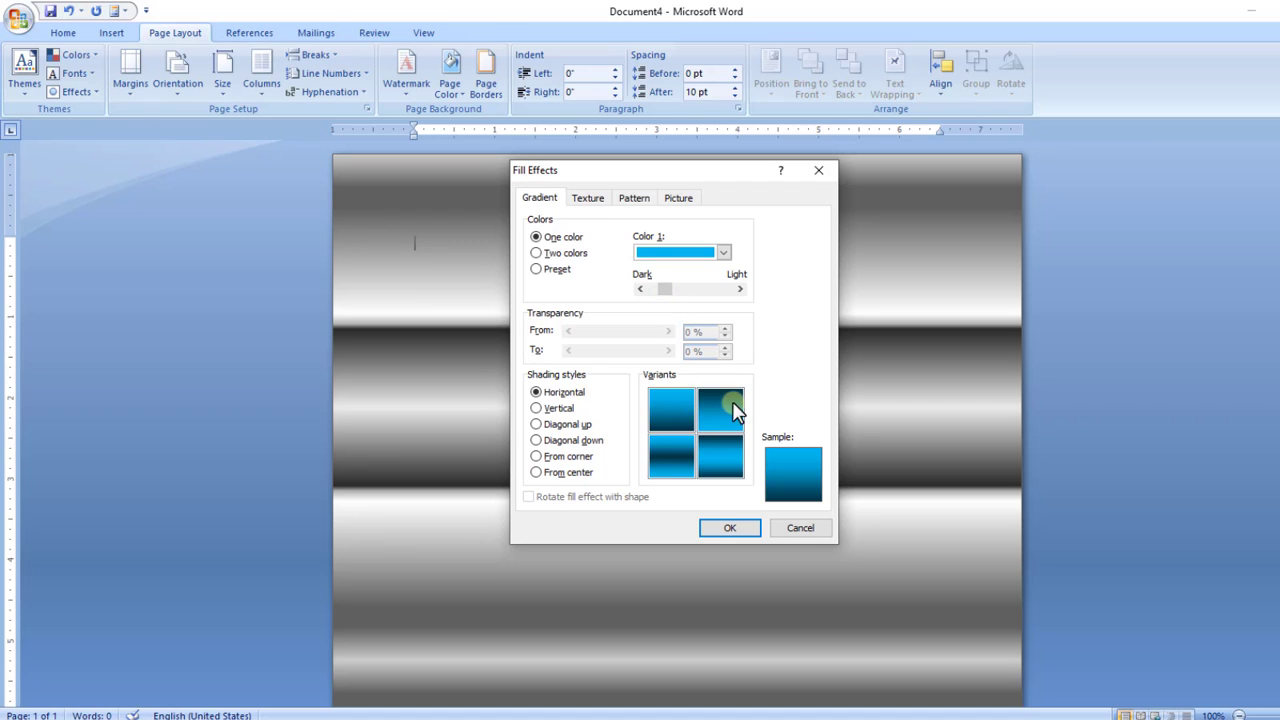
{"action": "left_click", "coordinate": [548, 410]}
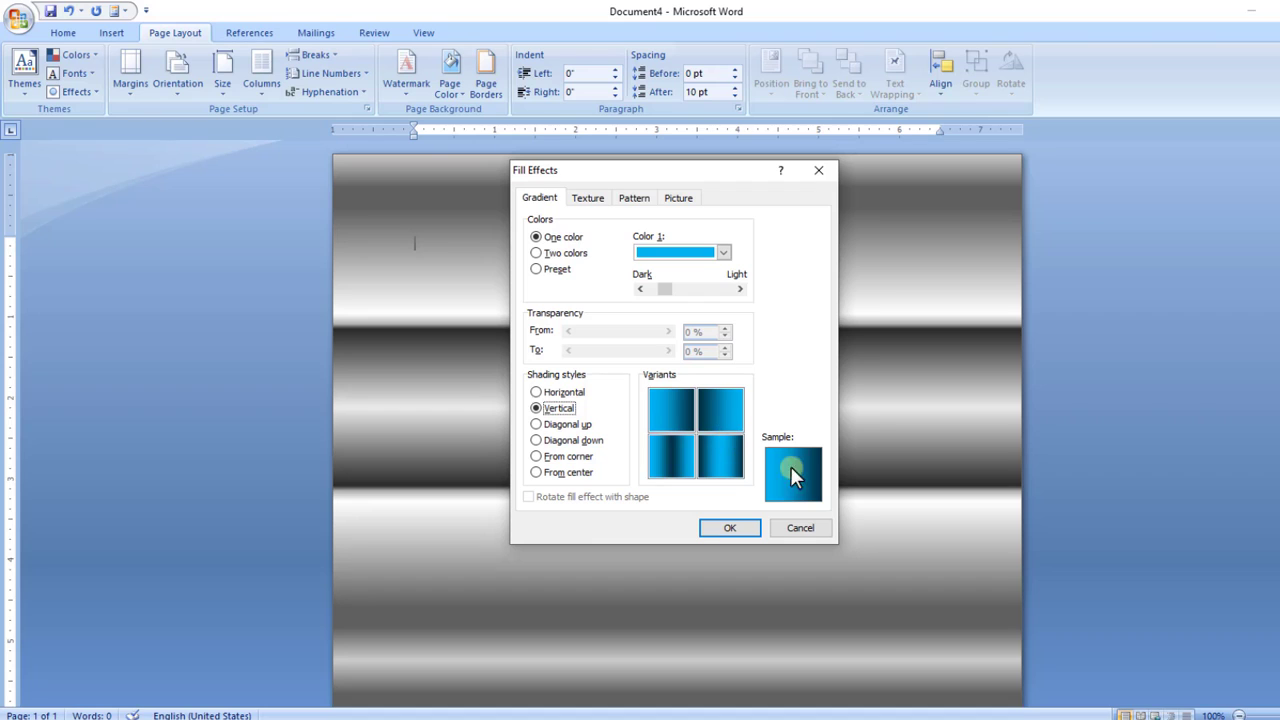
{"action": "left_click", "coordinate": [570, 440]}
{"action": "left_click", "coordinate": [560, 456]}
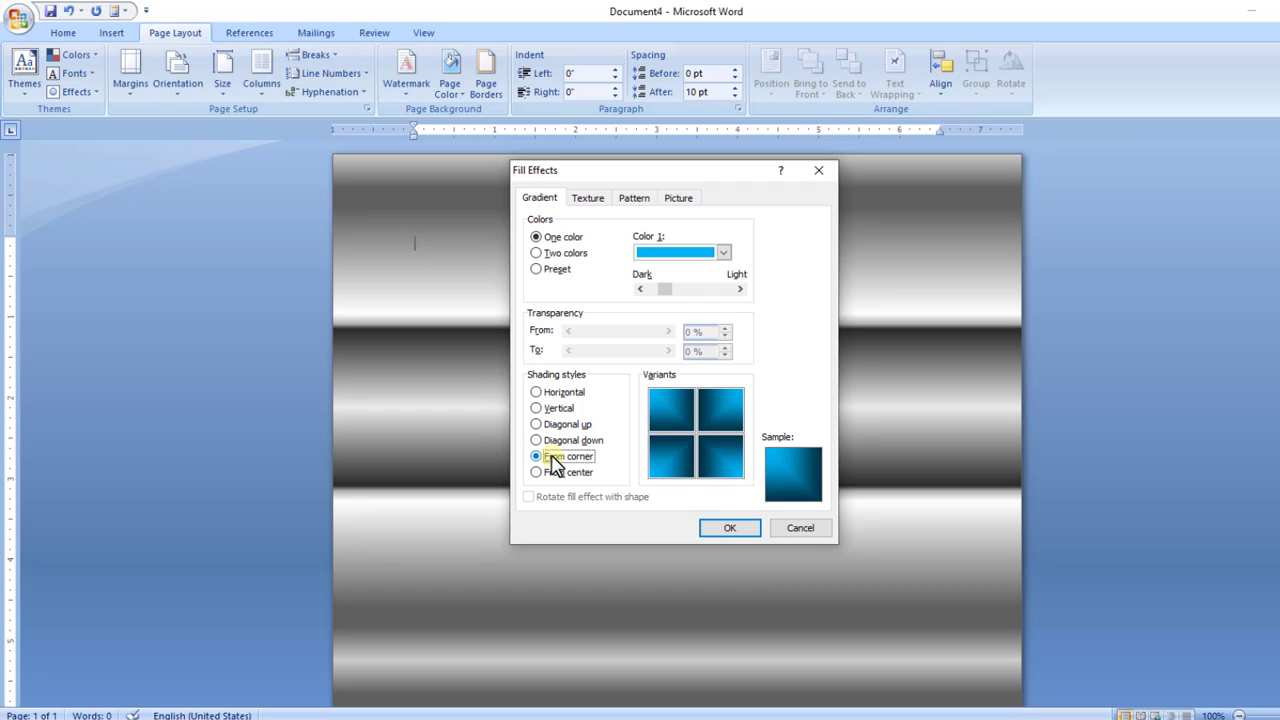
{"action": "left_click", "coordinate": [729, 530]}
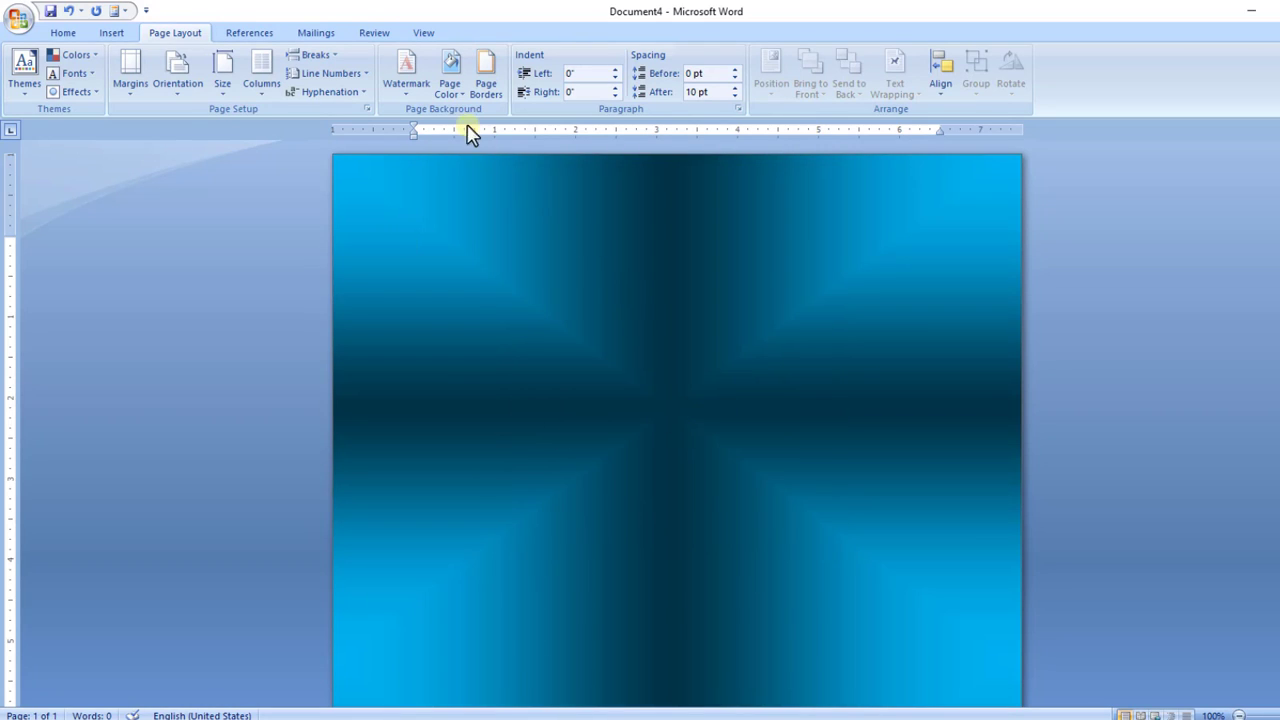
- Change the page gradient to two colours with horizontal shading
{"action": "left_click", "coordinate": [450, 80]}
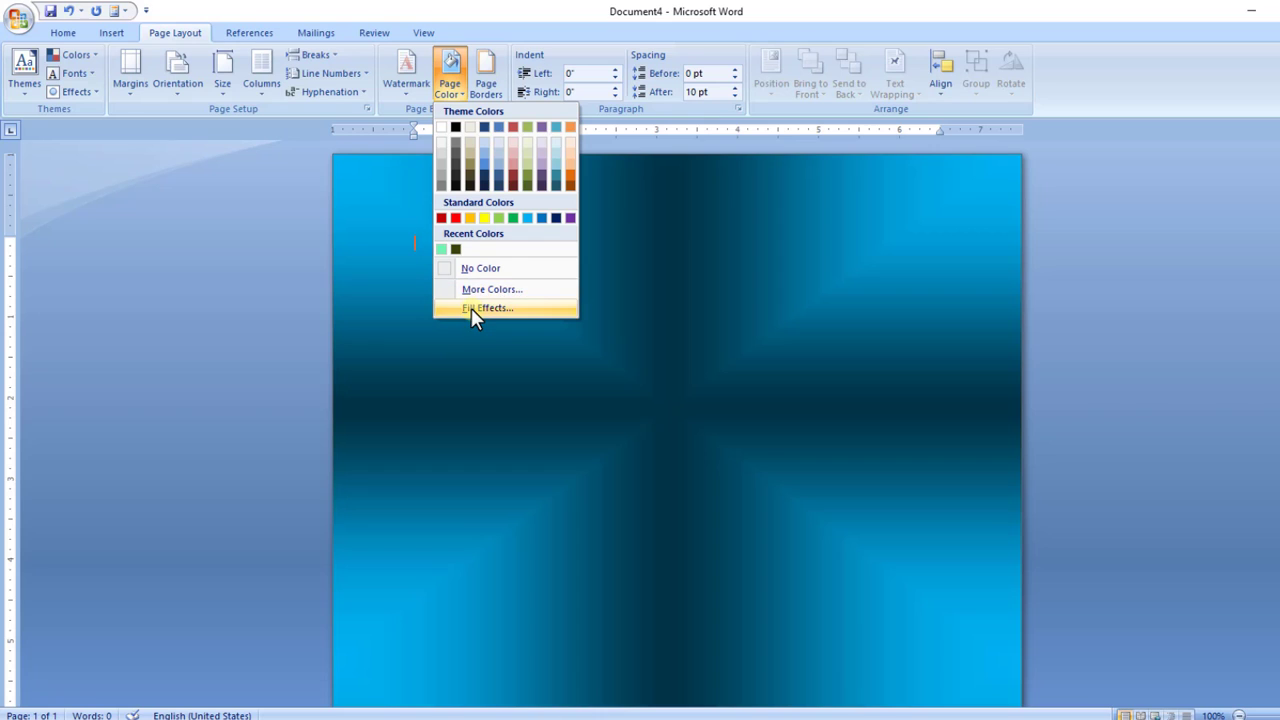
{"action": "left_click", "coordinate": [475, 310]}
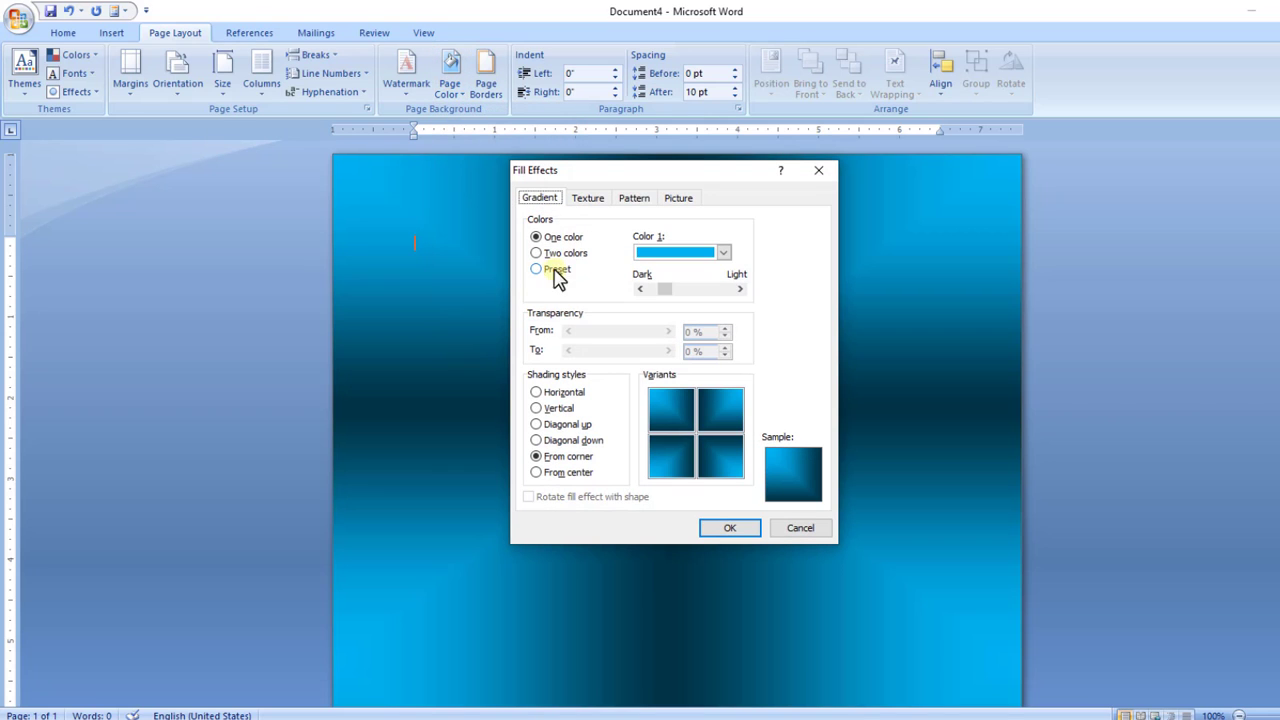
{"action": "left_click", "coordinate": [560, 256]}
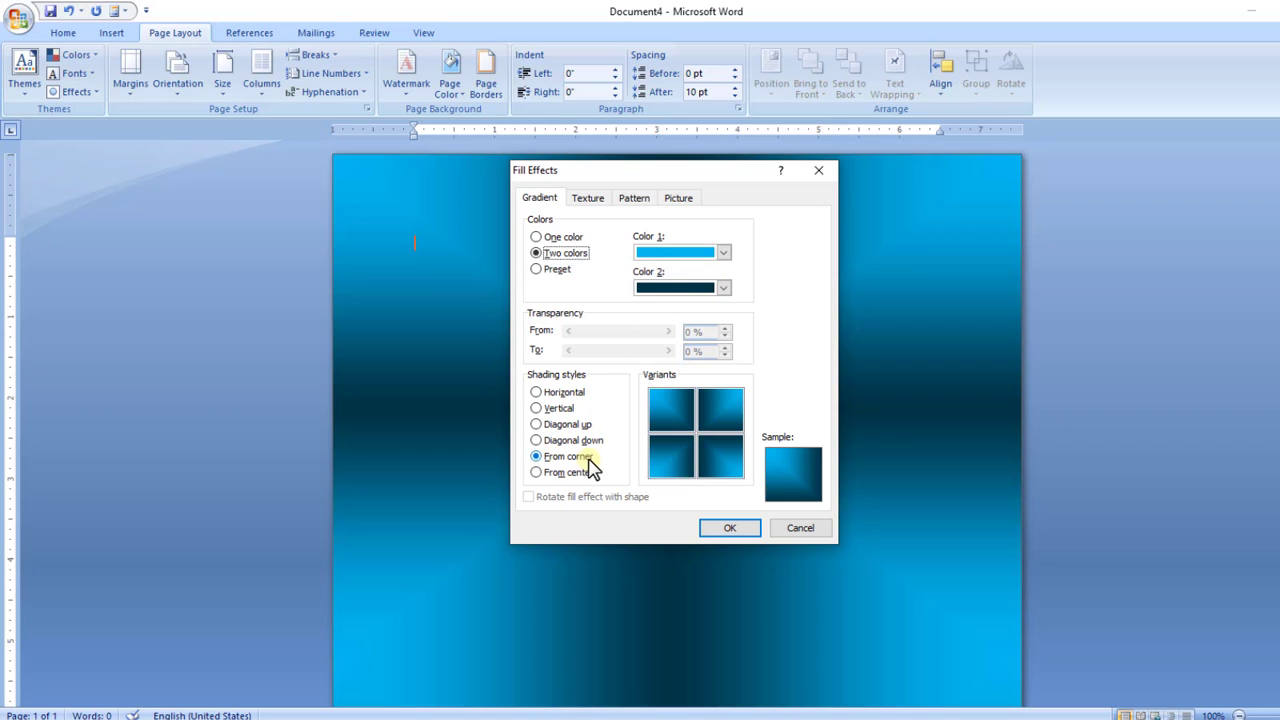
{"action": "left_click", "coordinate": [560, 392]}
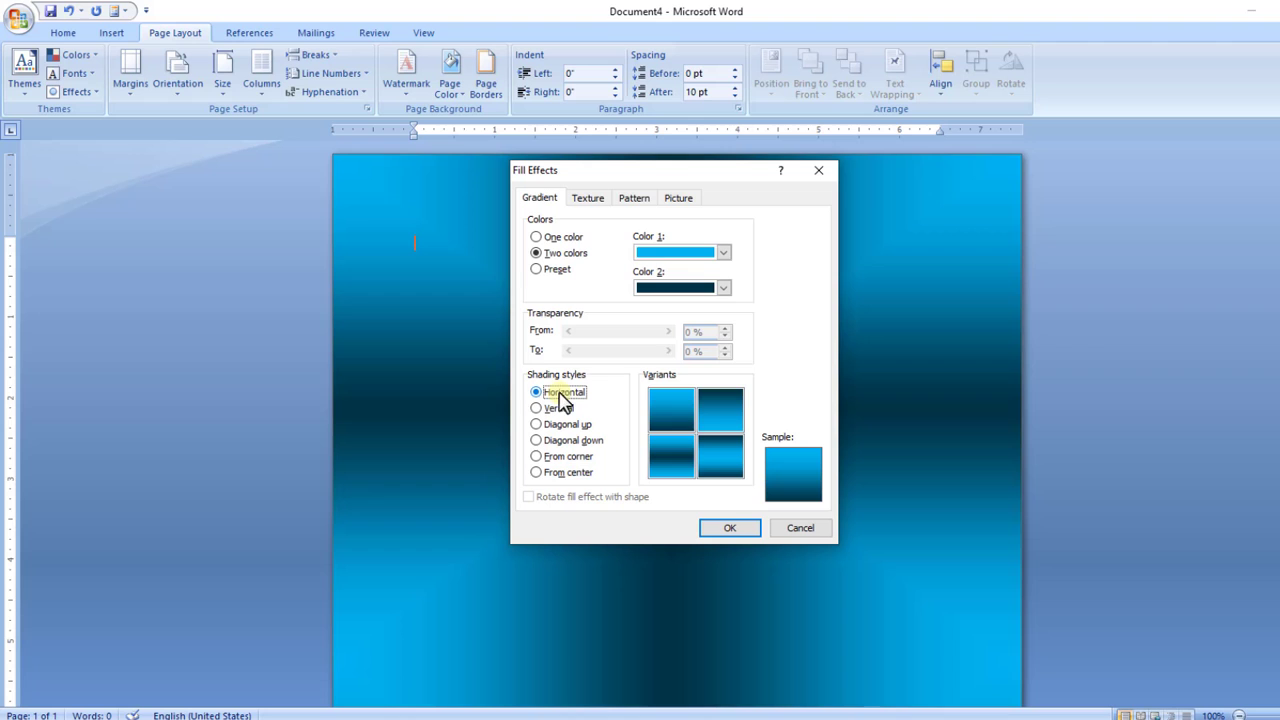
{"action": "left_click", "coordinate": [729, 527]}
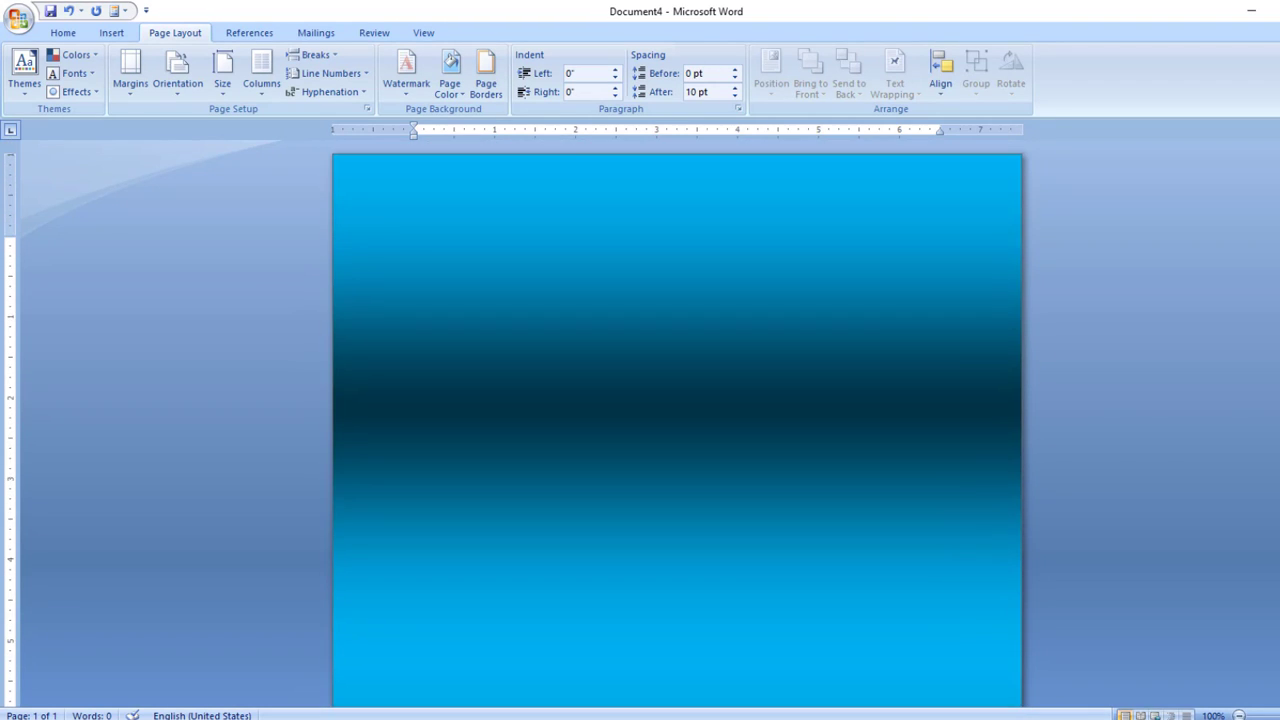
- Choose the Recycled paper texture in Fill Effects and apply it to the page
{"action": "left_click", "coordinate": [449, 80]}
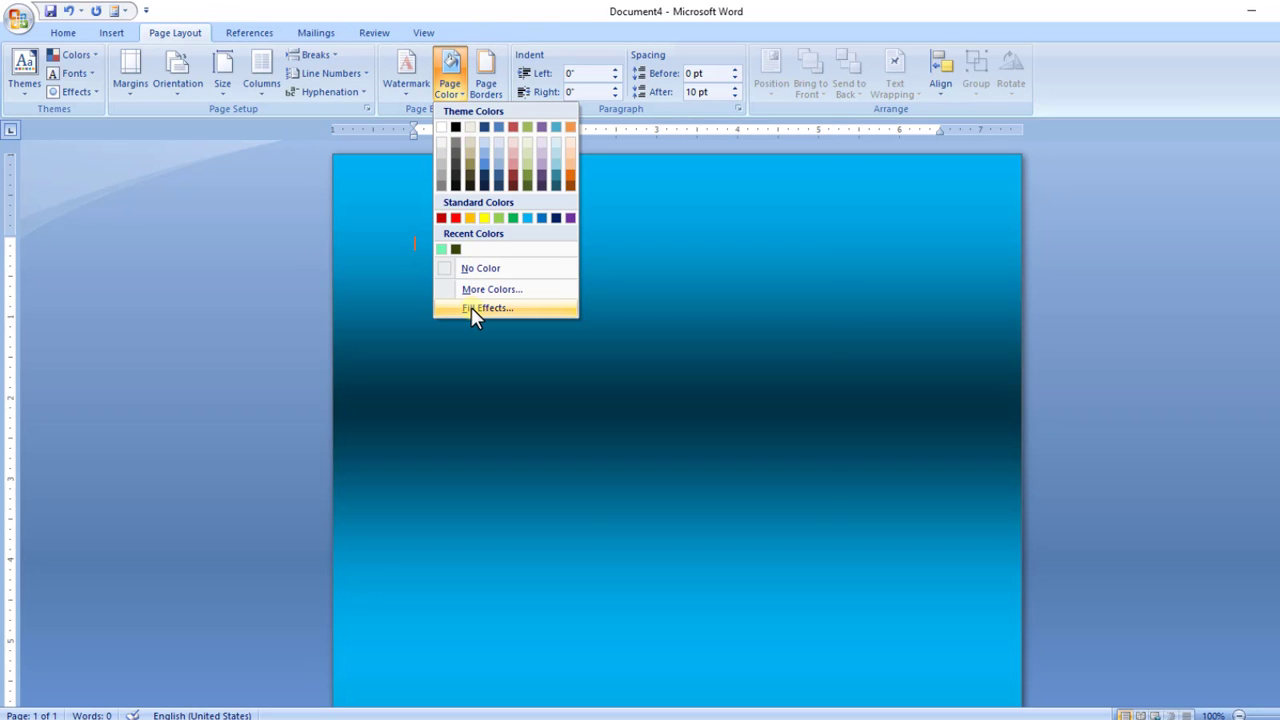
{"action": "left_click", "coordinate": [471, 307]}
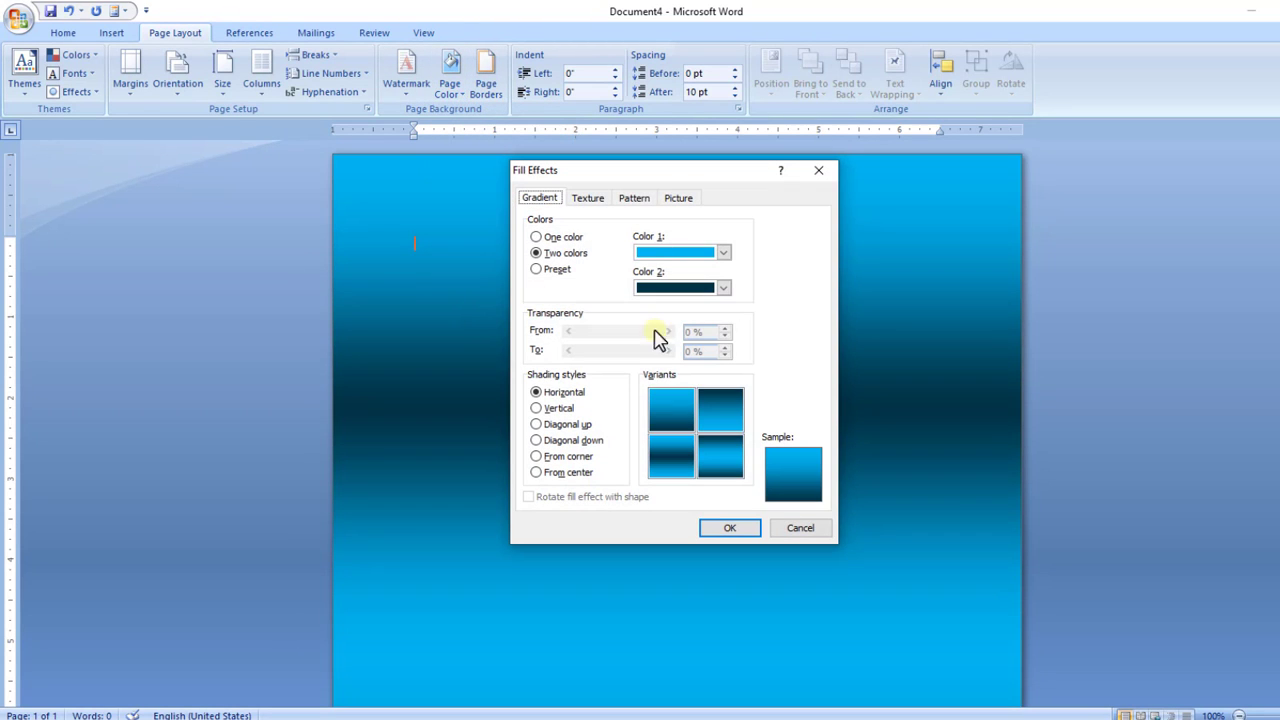
{"action": "left_click", "coordinate": [587, 199]}
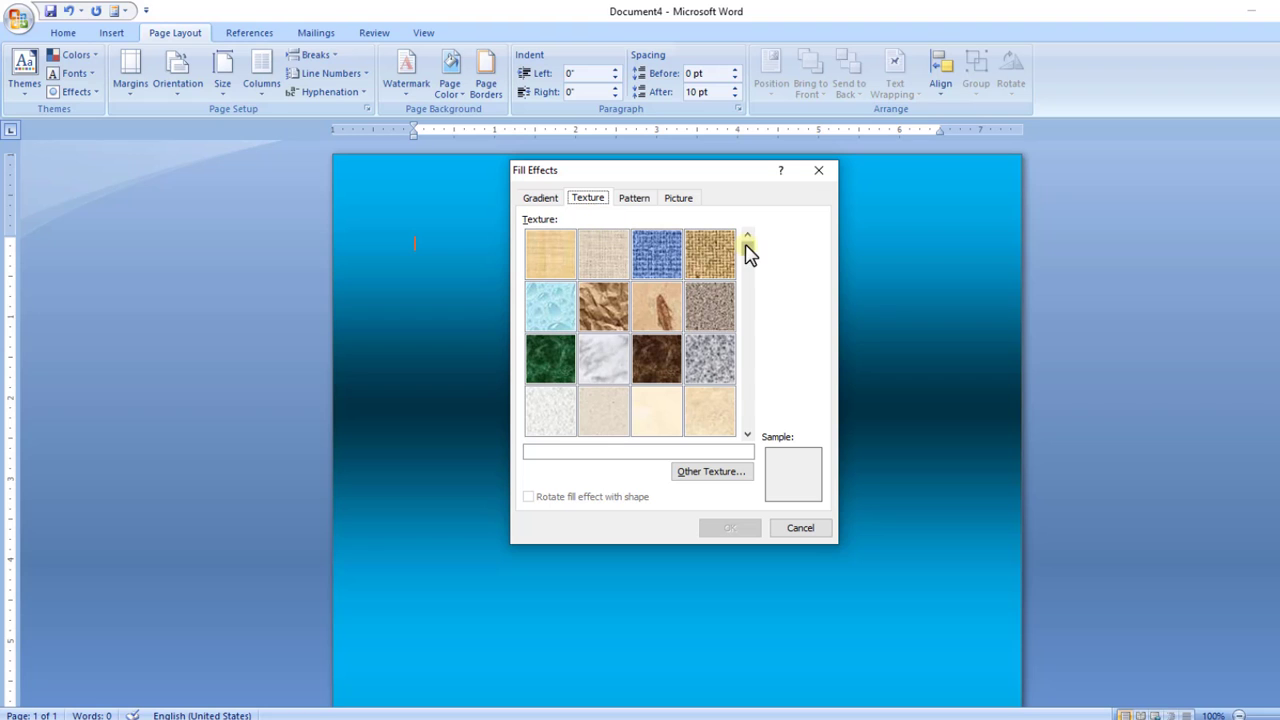
{"action": "left_click_drag", "start_coordinate": [748, 248], "coordinate": [752, 352]}
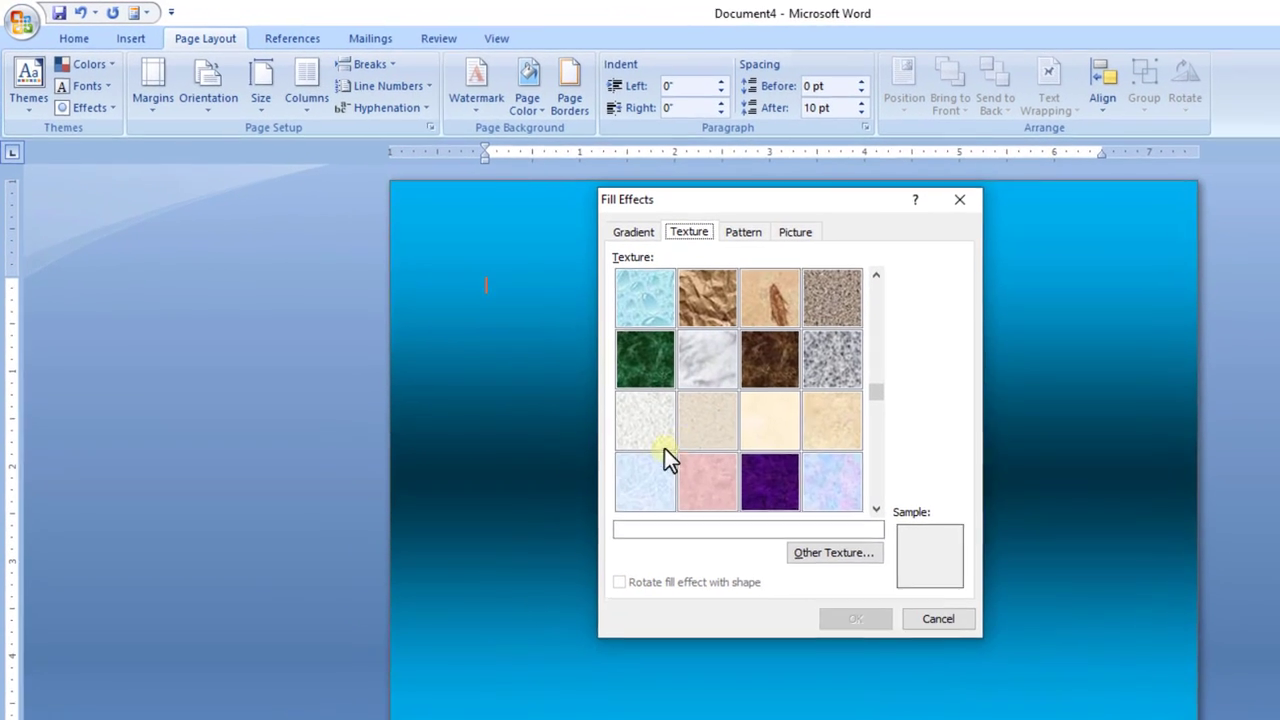
{"action": "left_click", "coordinate": [607, 365]}
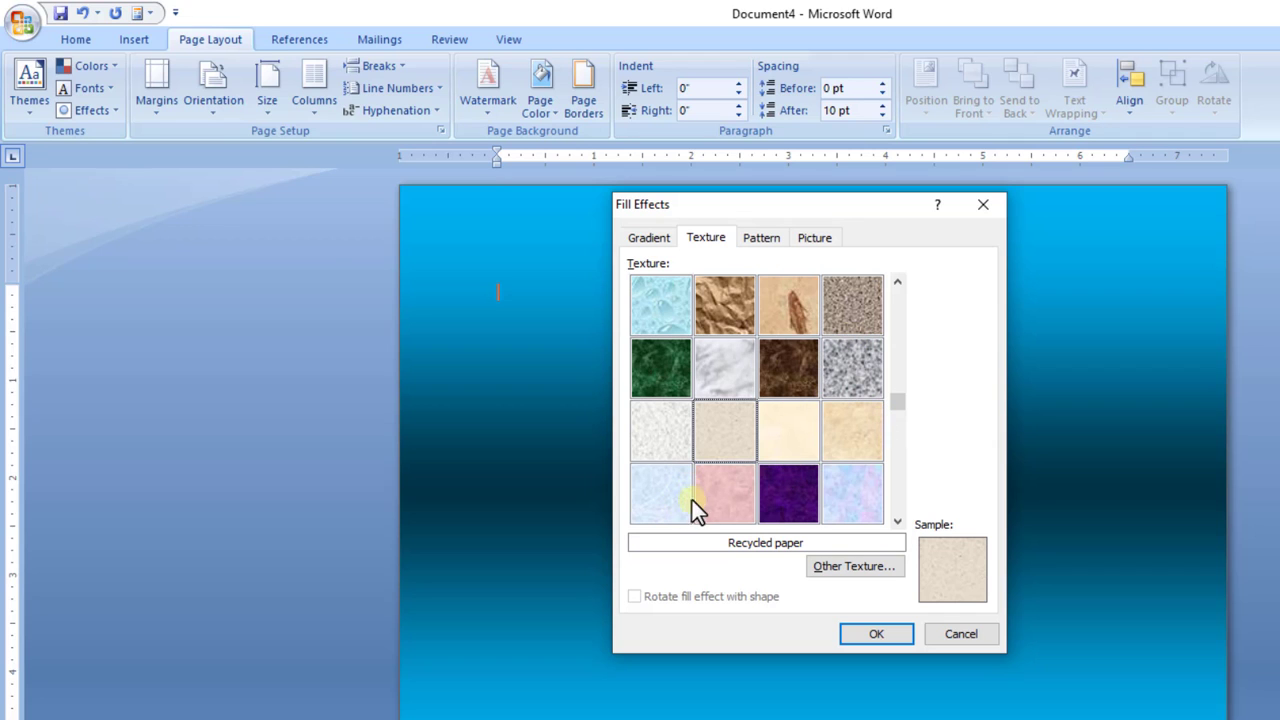
{"action": "left_click", "coordinate": [874, 634]}
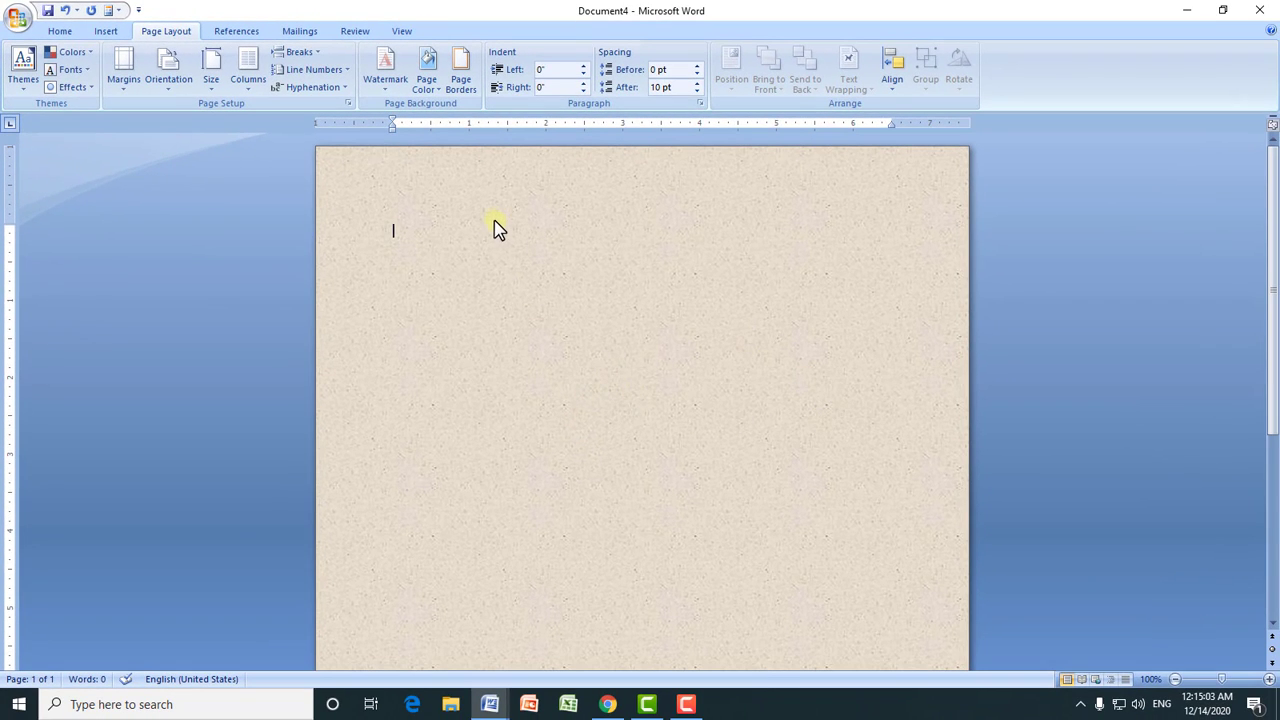
- Insert the 'Do not Forget' picture in the Fill Effects Picture tab as the page background
{"action": "left_click", "coordinate": [433, 97]}
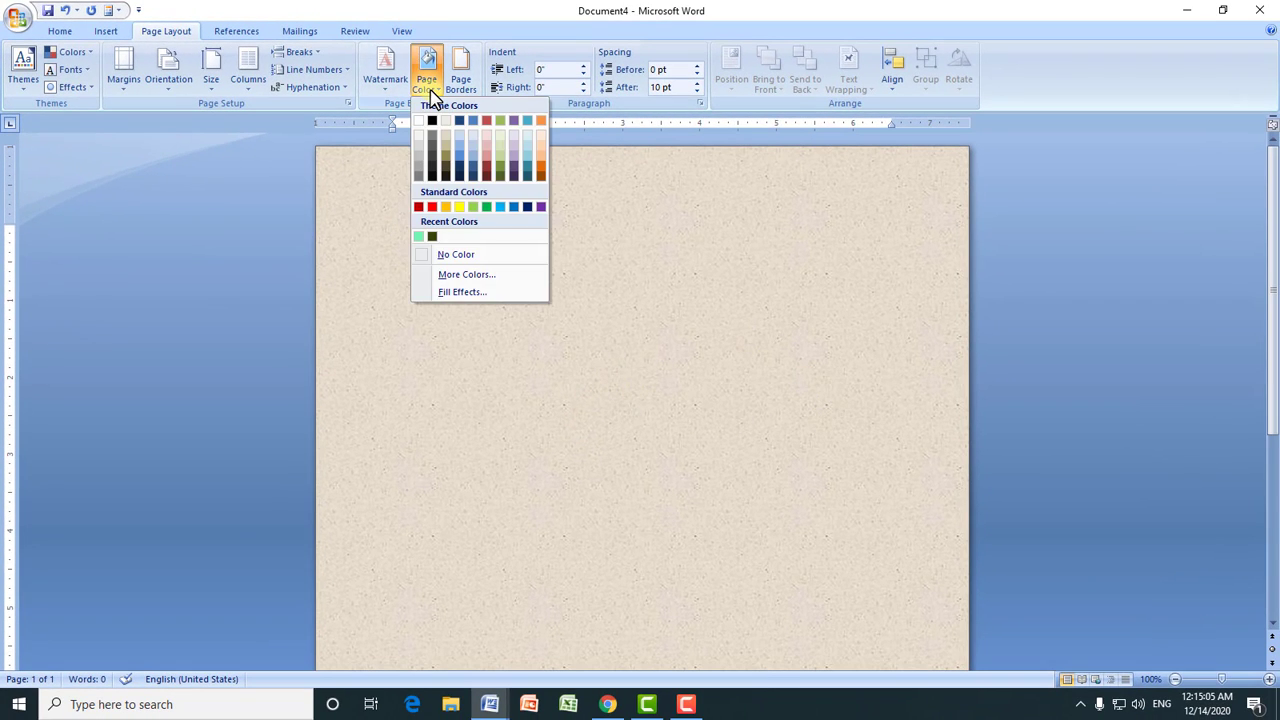
{"action": "left_click", "coordinate": [462, 292]}
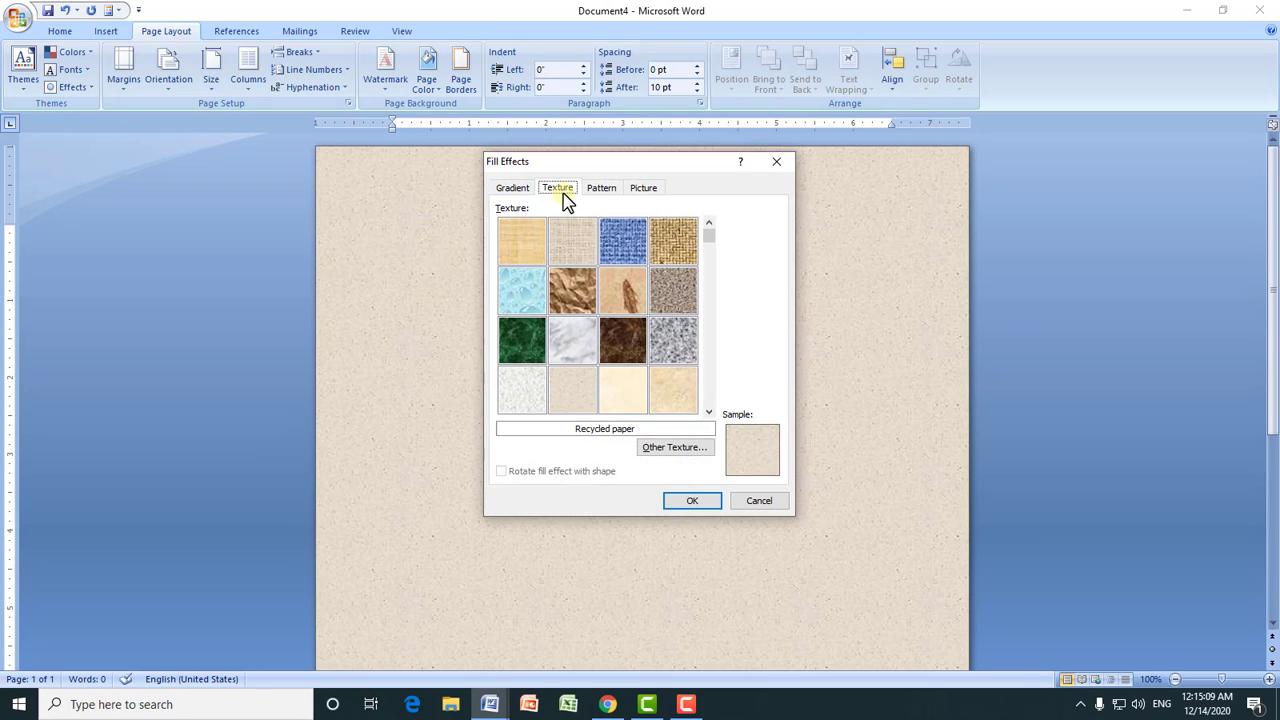
{"action": "left_click", "coordinate": [601, 189]}
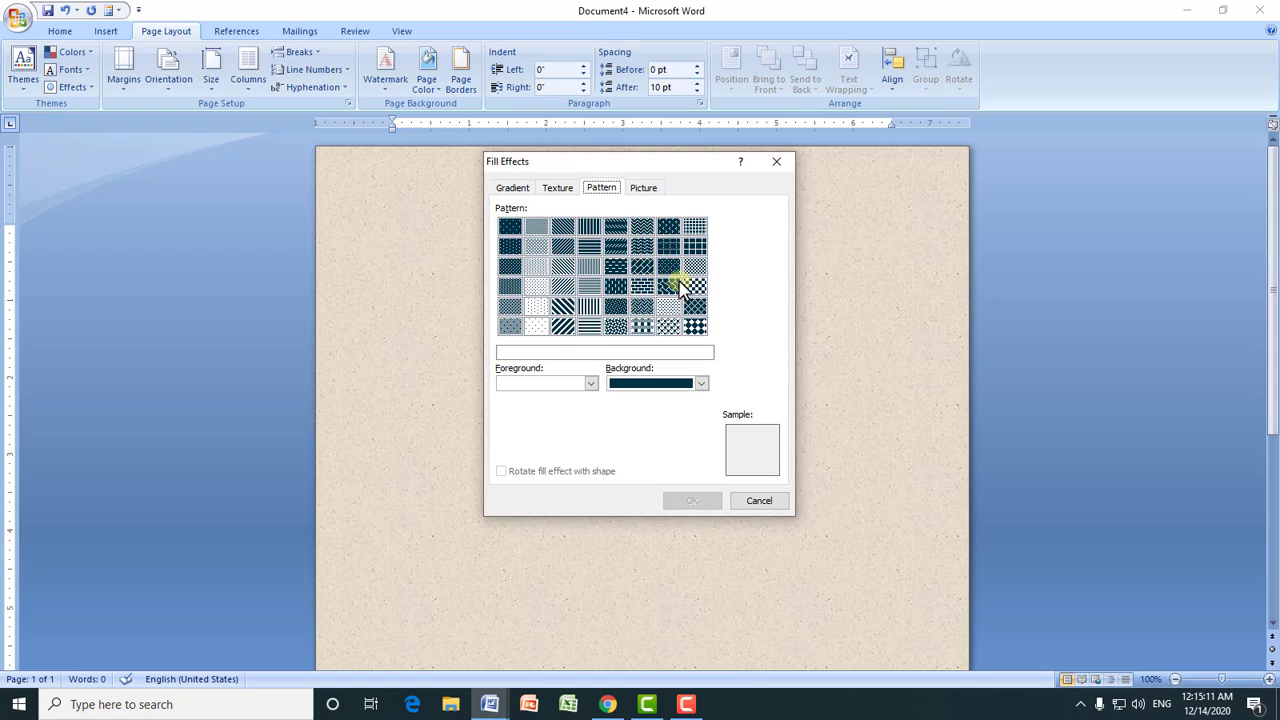
{"action": "left_click", "coordinate": [645, 190]}
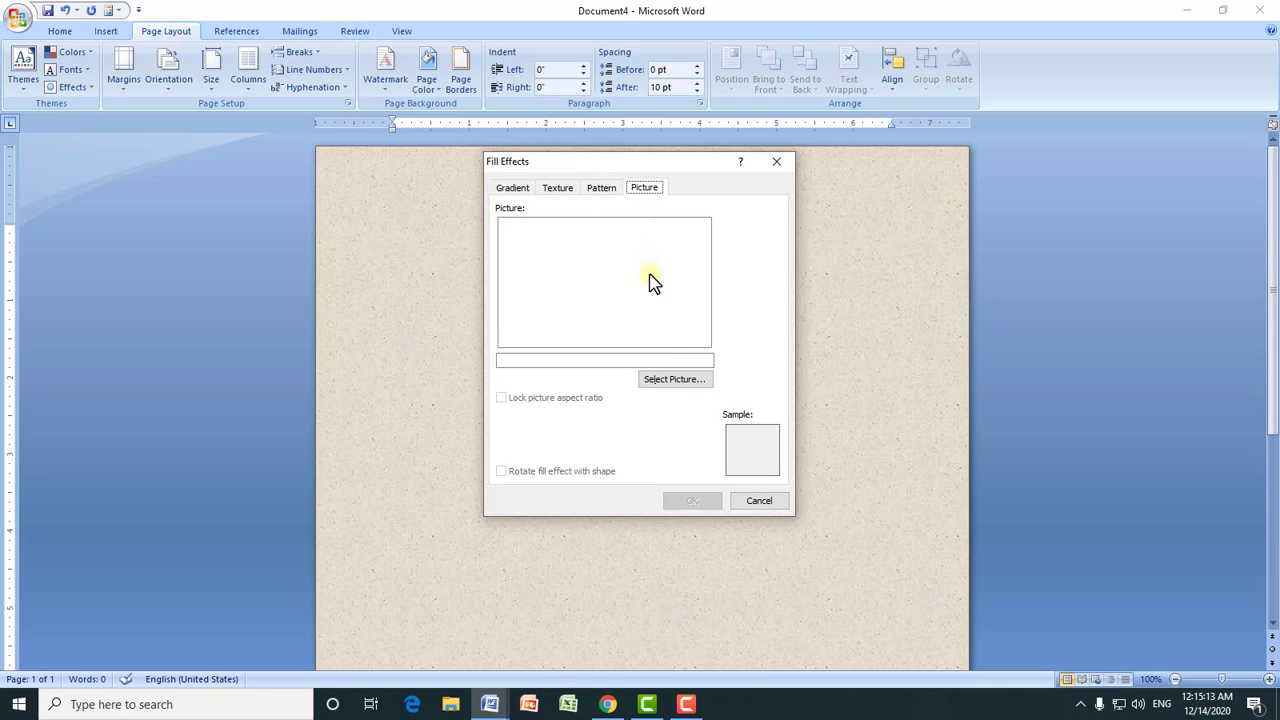
{"action": "left_click", "coordinate": [675, 381]}
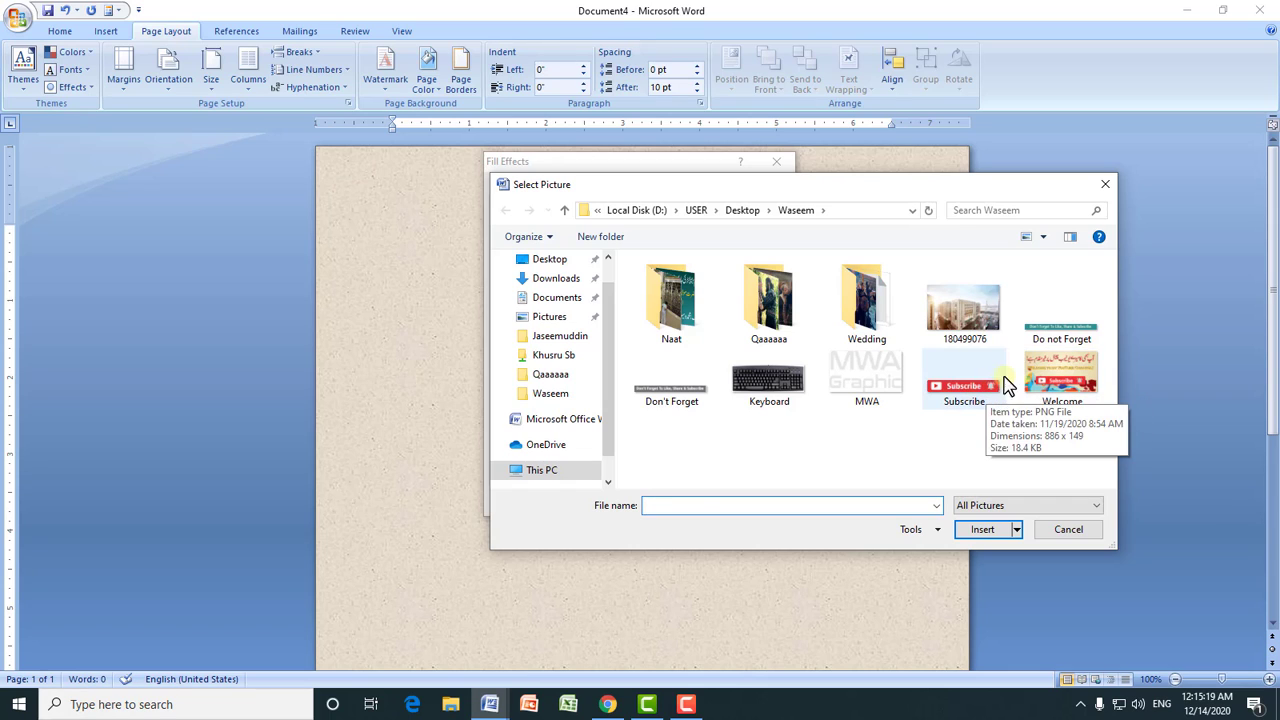
{"action": "left_click", "coordinate": [1058, 332]}
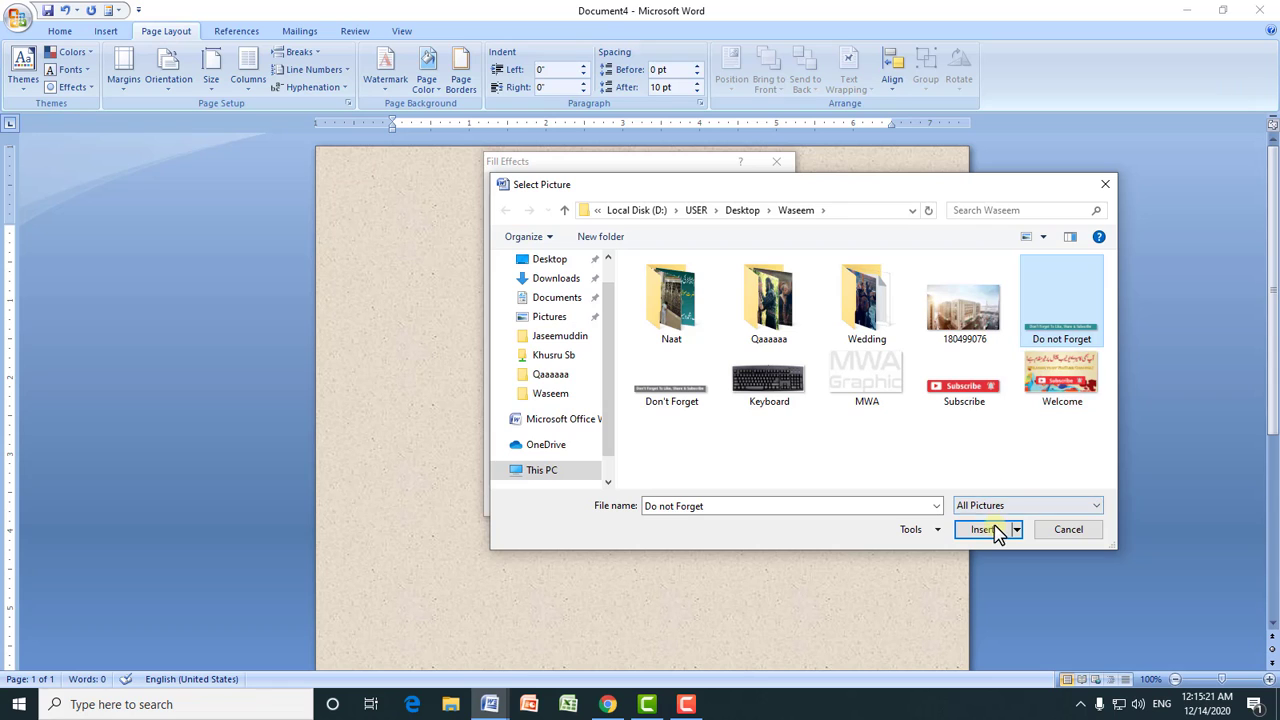
{"action": "left_click", "coordinate": [982, 529]}
{"action": "left_click", "coordinate": [700, 503]}
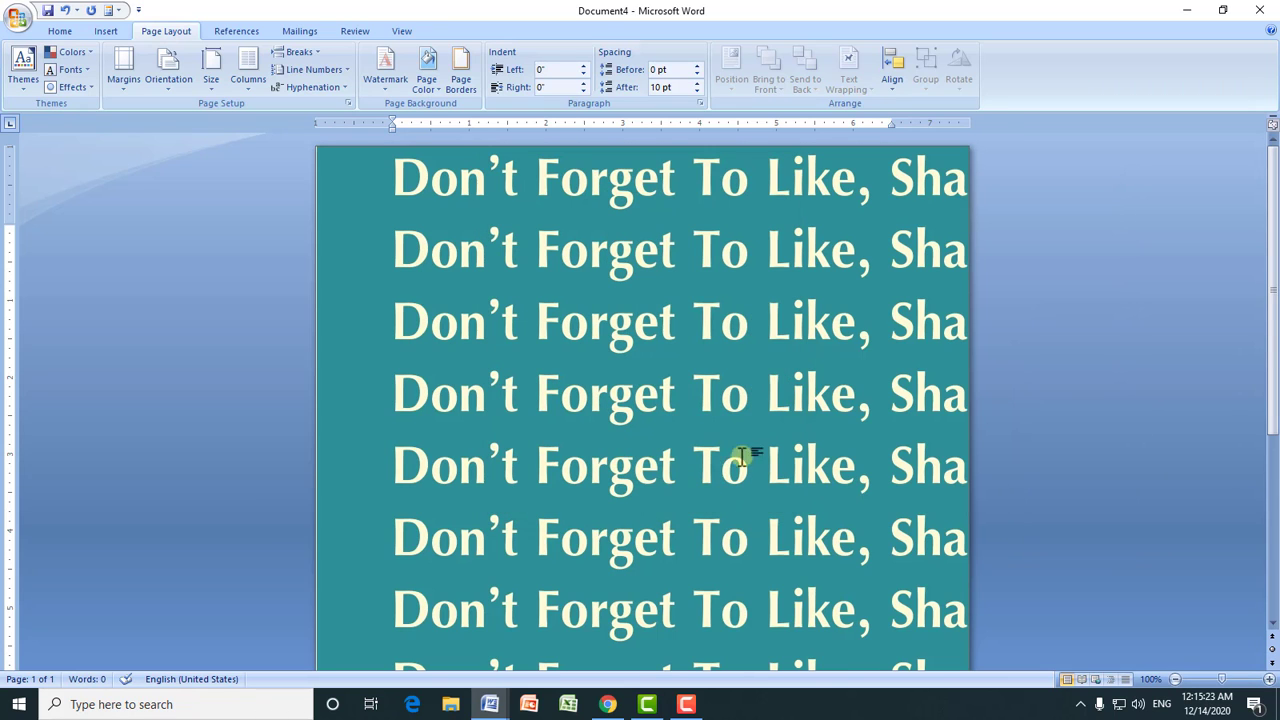
{"action": "mouse_move", "coordinate": [1276, 240]}
{"action": "left_mouse_down"}
{"action": "mouse_move", "coordinate": [1276, 400]}
{"action": "mouse_move", "coordinate": [1276, 232]}
{"action": "left_mouse_up"}
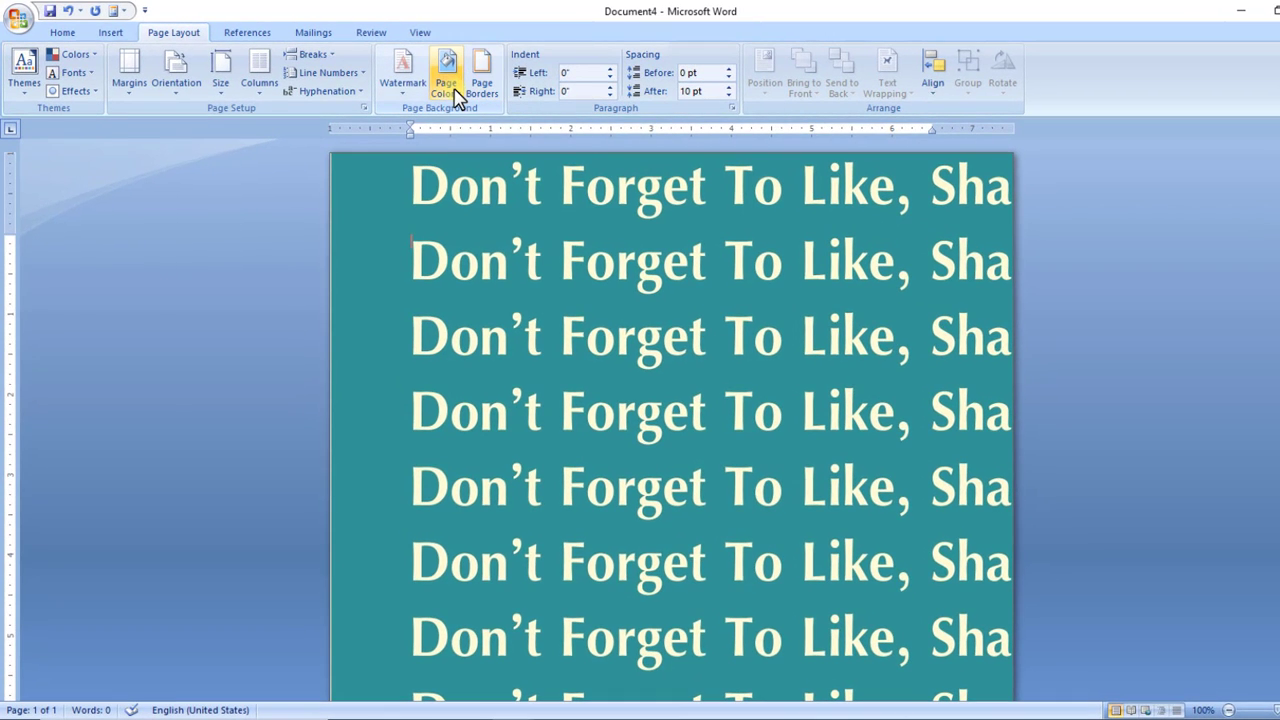
- Set Page Color to No Color, then open and cancel the Page Borders dialog
{"action": "left_click", "coordinate": [456, 95]}
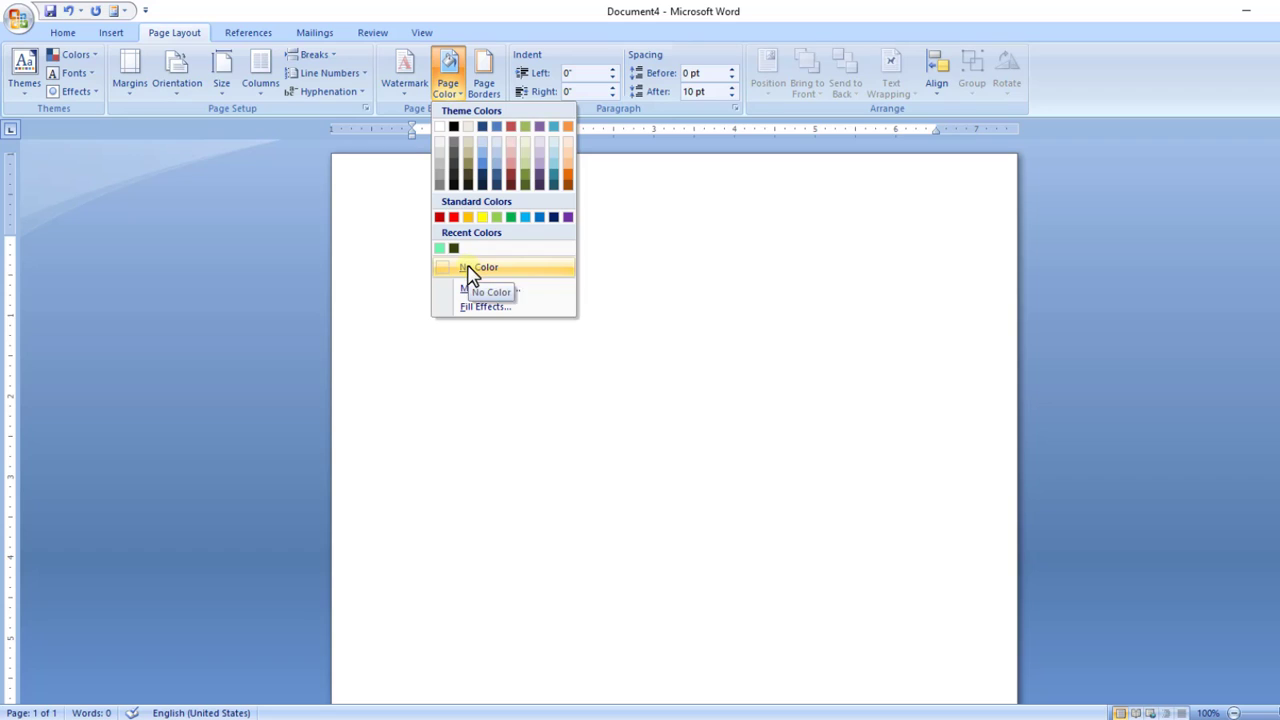
{"action": "left_click", "coordinate": [468, 268]}
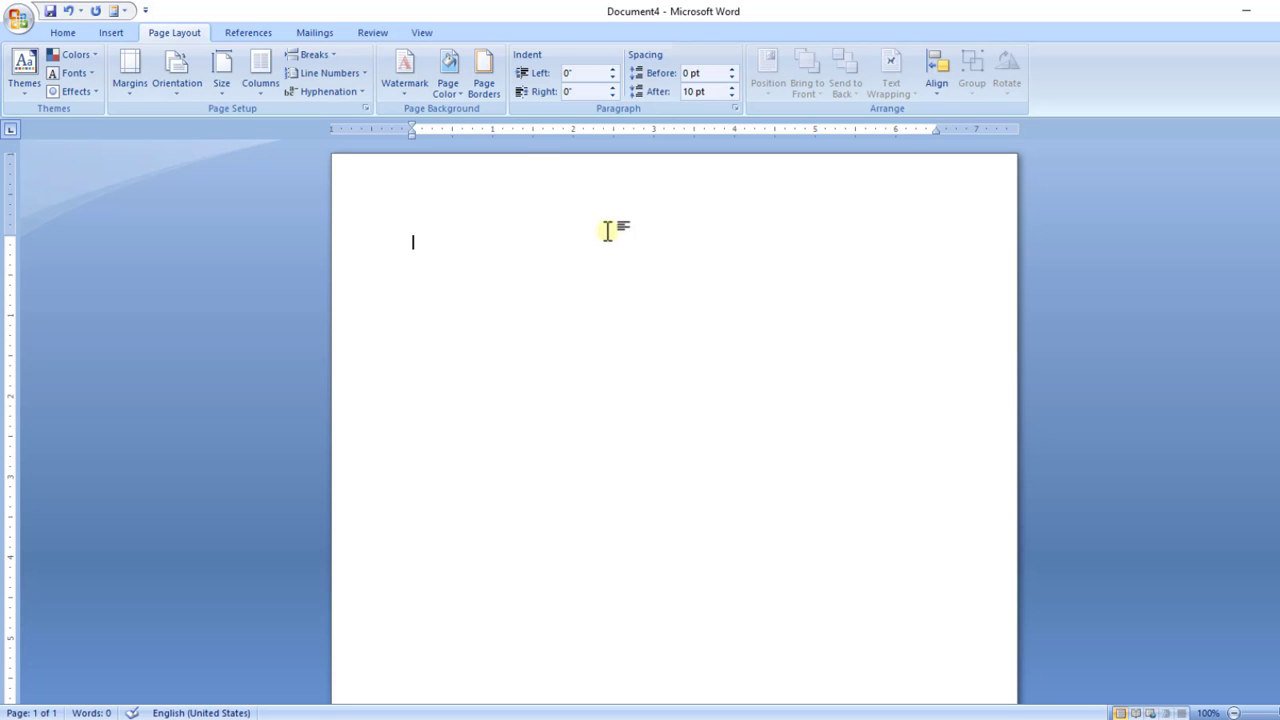
{"action": "left_click", "coordinate": [484, 88]}
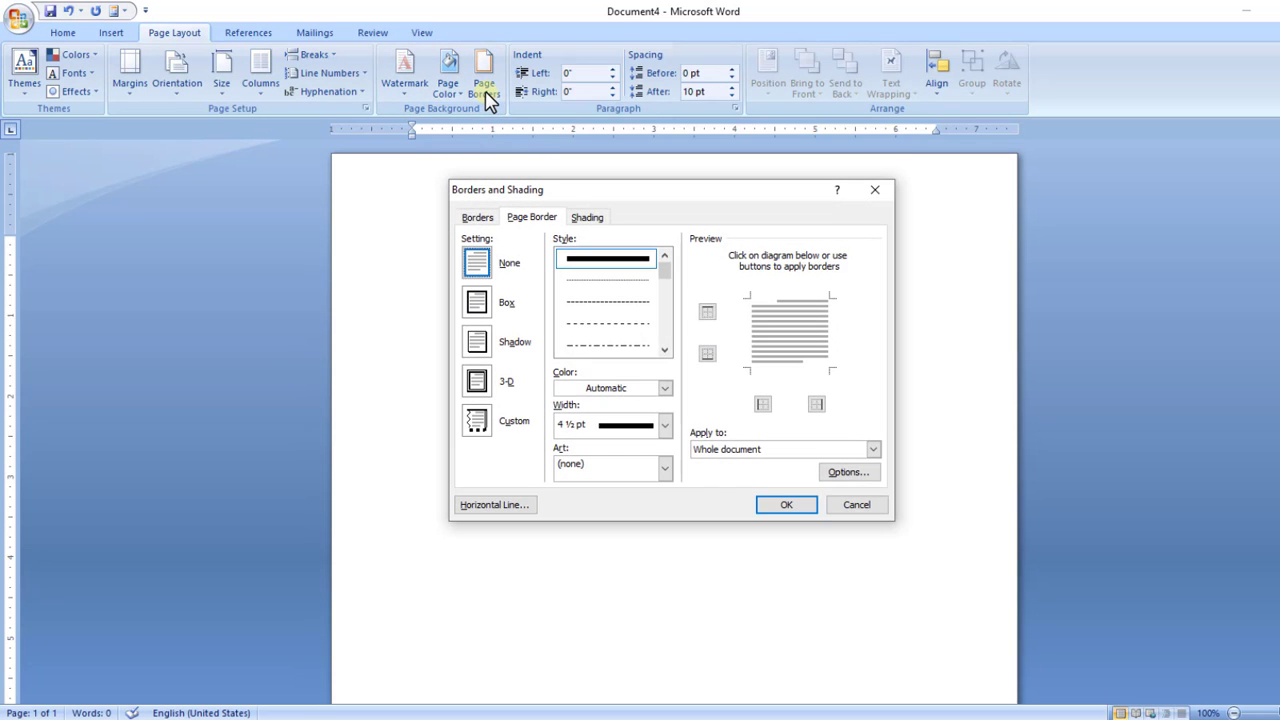
{"action": "left_click", "coordinate": [853, 506]}
{"action": "left_click", "coordinate": [572, 246]}
{"action": "type", "text": "=rand()"}
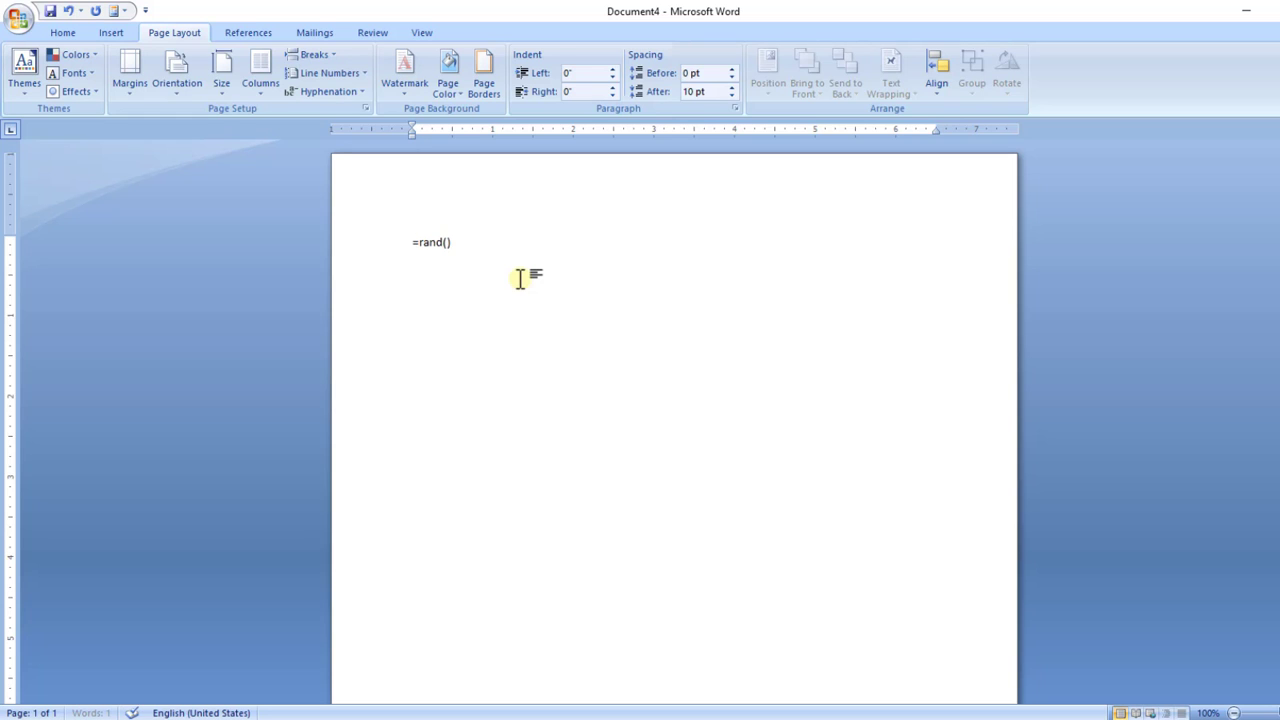
- Generate sample paragraphs with =rand() and format them all as bold 18 pt
{"action": "key", "text": "Return"}
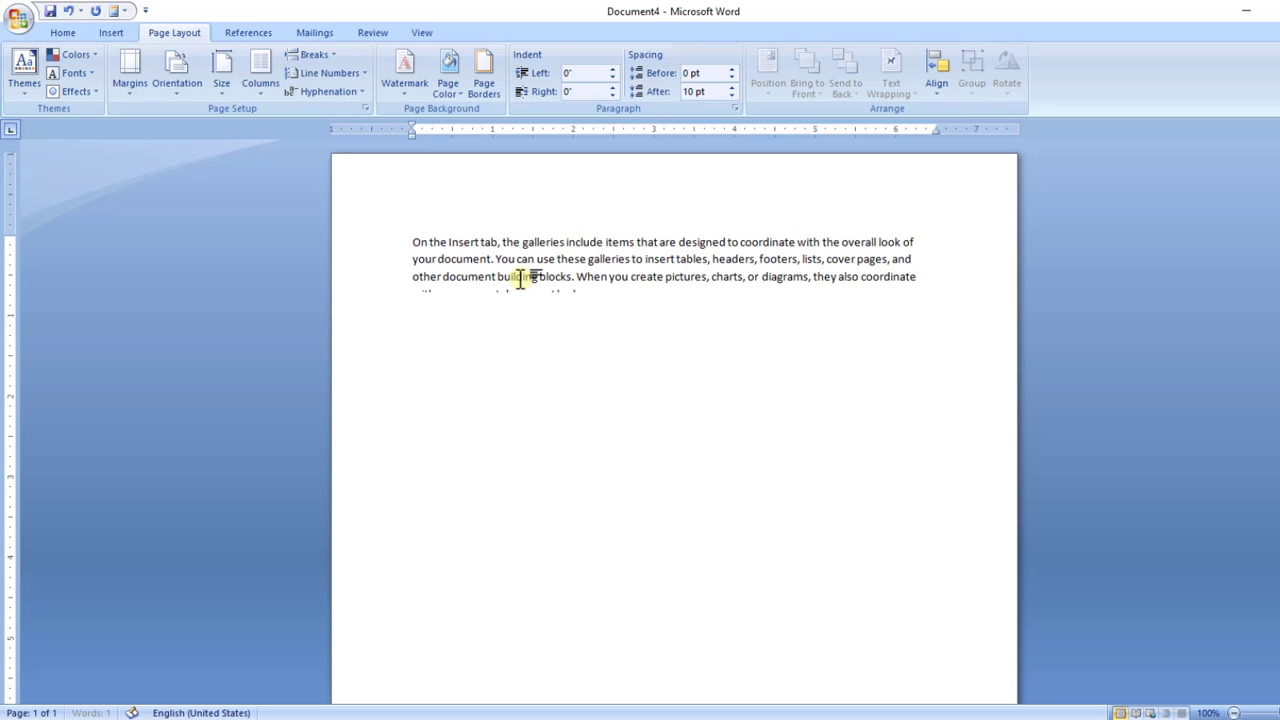
{"action": "left_click_drag", "start_coordinate": [409, 241], "coordinate": [857, 471]}
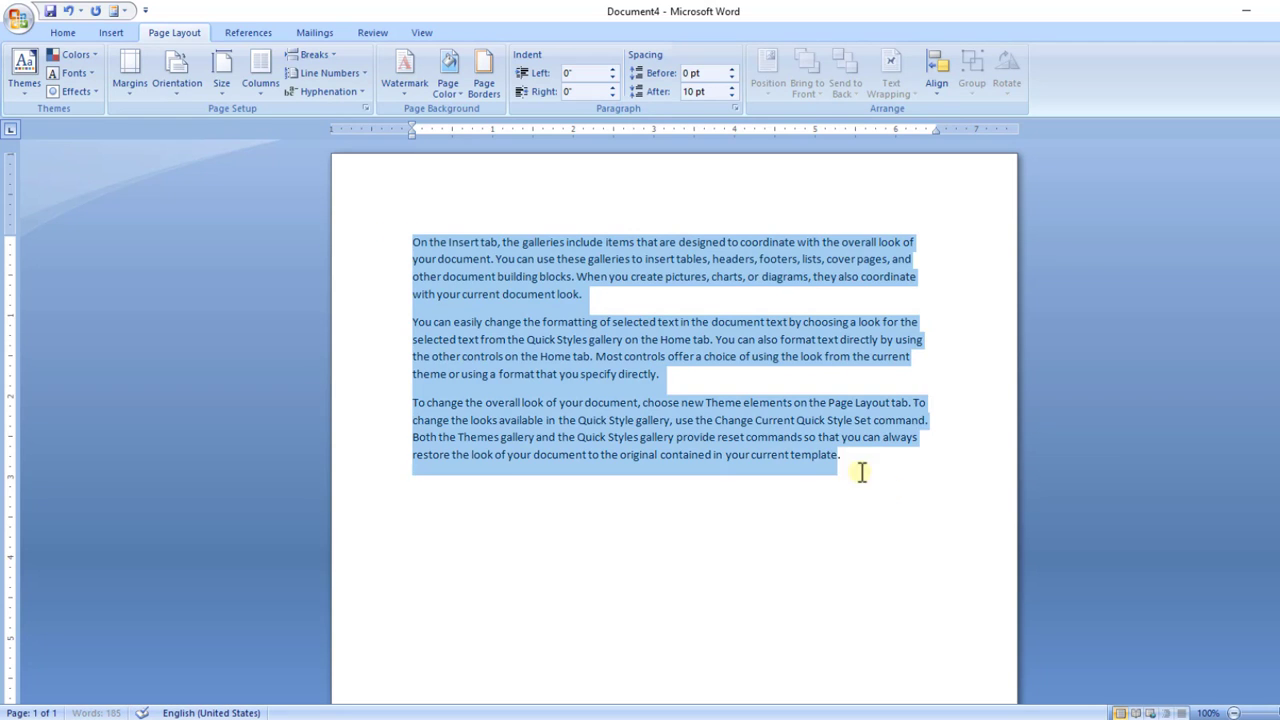
{"action": "left_click", "coordinate": [64, 33]}
{"action": "left_click", "coordinate": [297, 62]}
{"action": "left_click", "coordinate": [297, 62]}
{"action": "left_click", "coordinate": [297, 62]}
{"action": "left_click", "coordinate": [297, 62]}
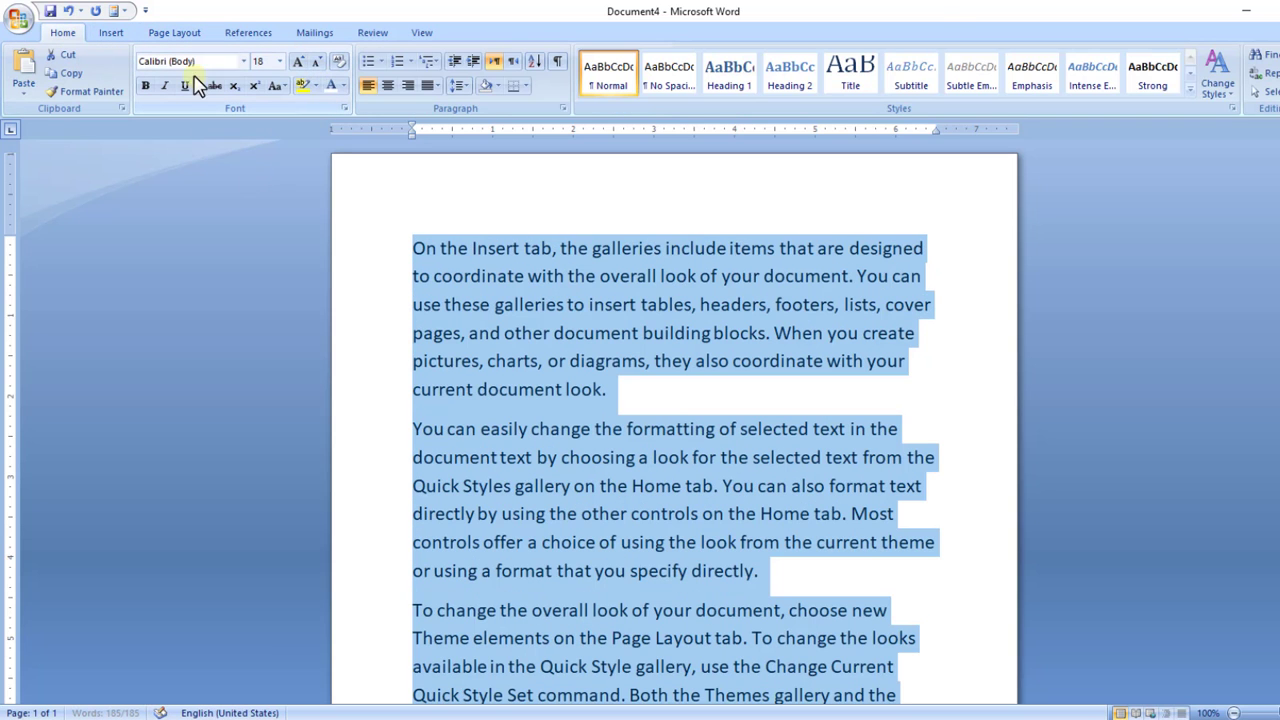
{"action": "left_click", "coordinate": [145, 85]}
{"action": "left_click", "coordinate": [488, 276]}
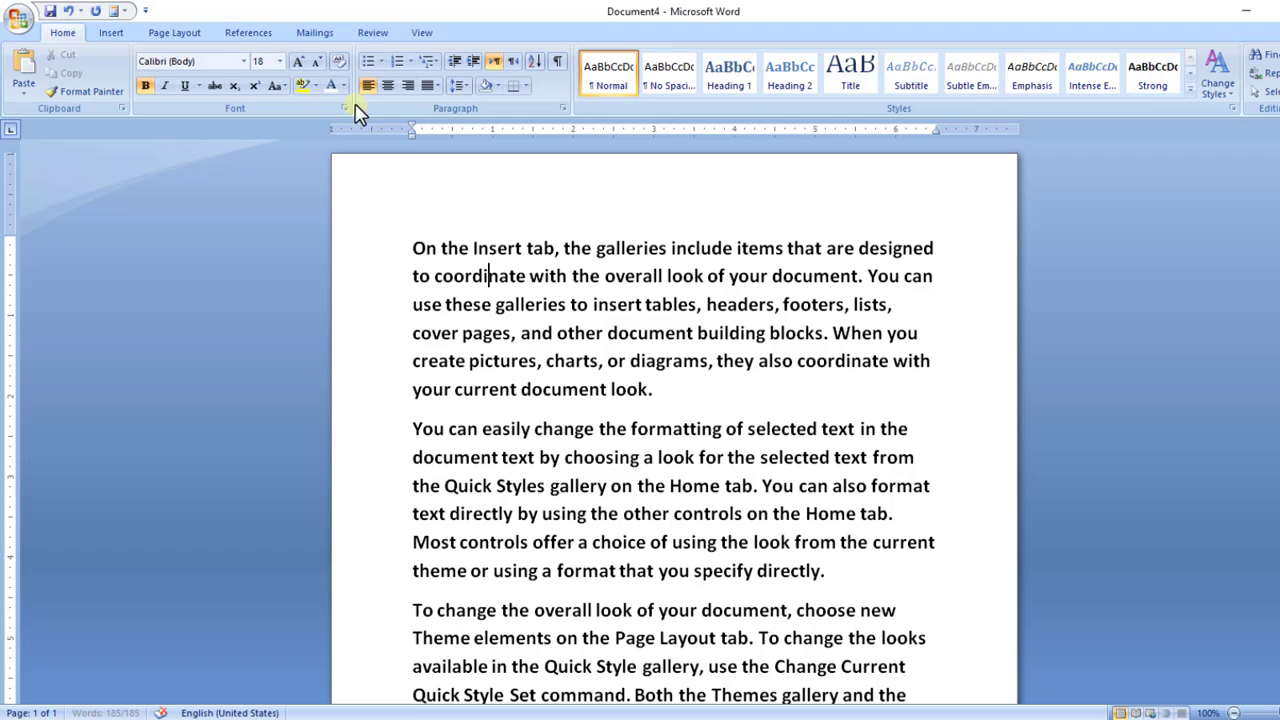
{"action": "left_click", "coordinate": [186, 33]}
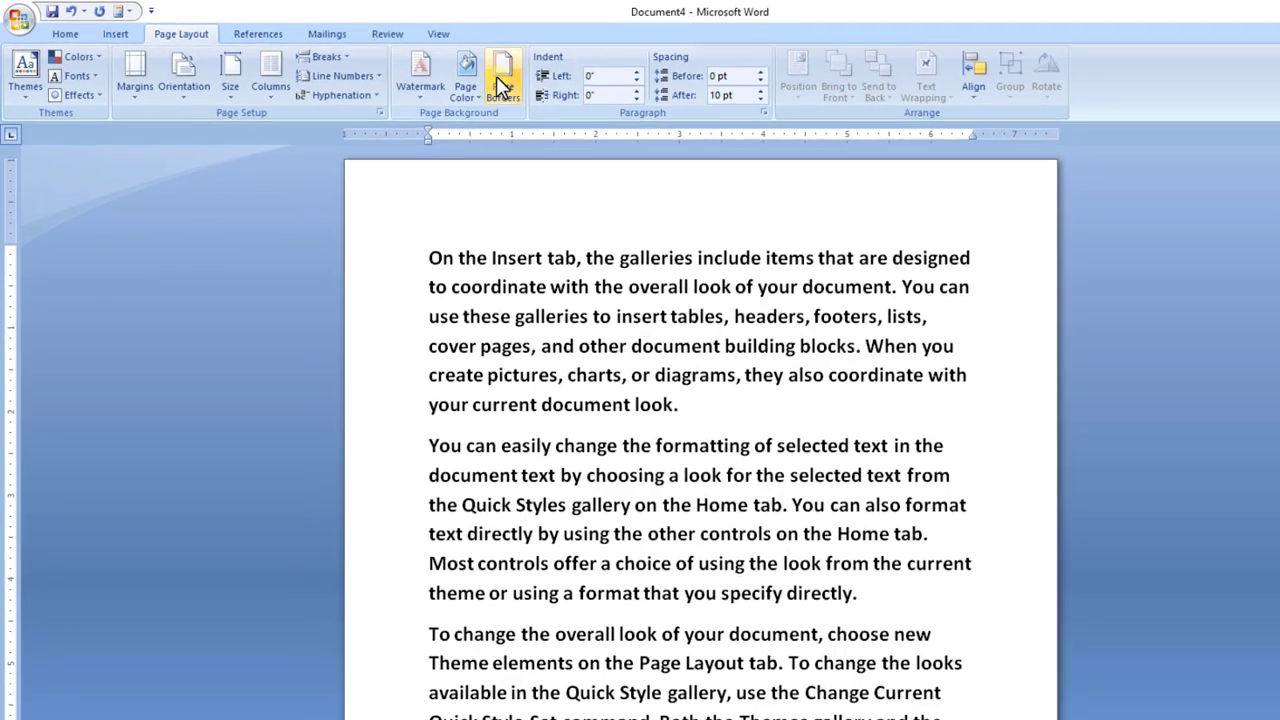
{"action": "left_click", "coordinate": [502, 80]}
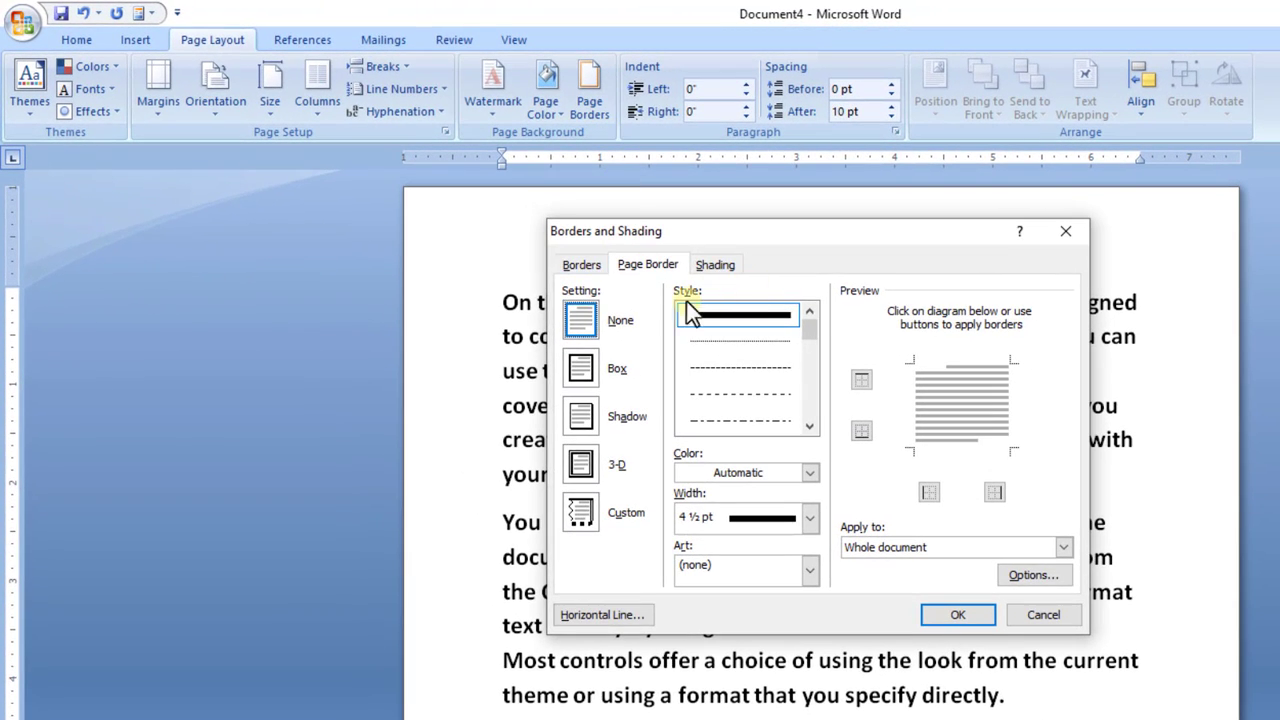
{"action": "left_click", "coordinate": [578, 267]}
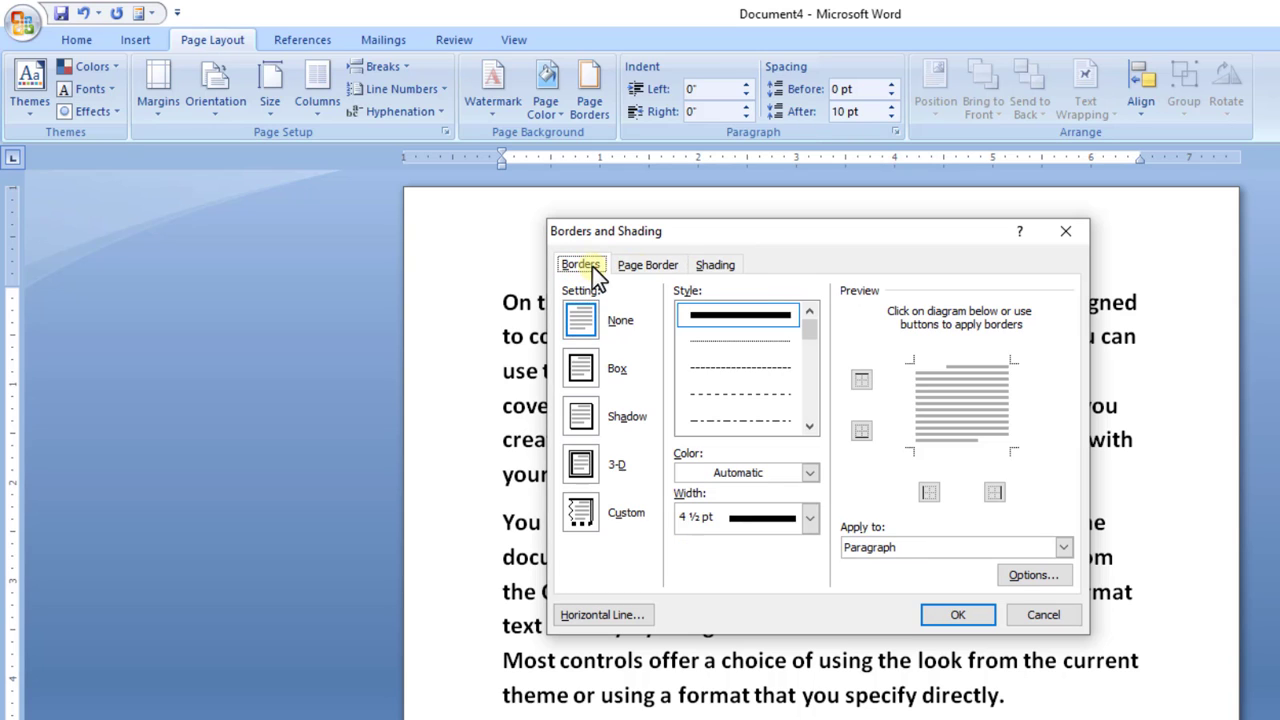
{"action": "left_click", "coordinate": [730, 266]}
{"action": "left_click", "coordinate": [584, 272]}
{"action": "left_click", "coordinate": [1046, 613]}
{"action": "left_click", "coordinate": [504, 302]}
{"action": "left_click_drag", "start_coordinate": [510, 301], "coordinate": [546, 288]}
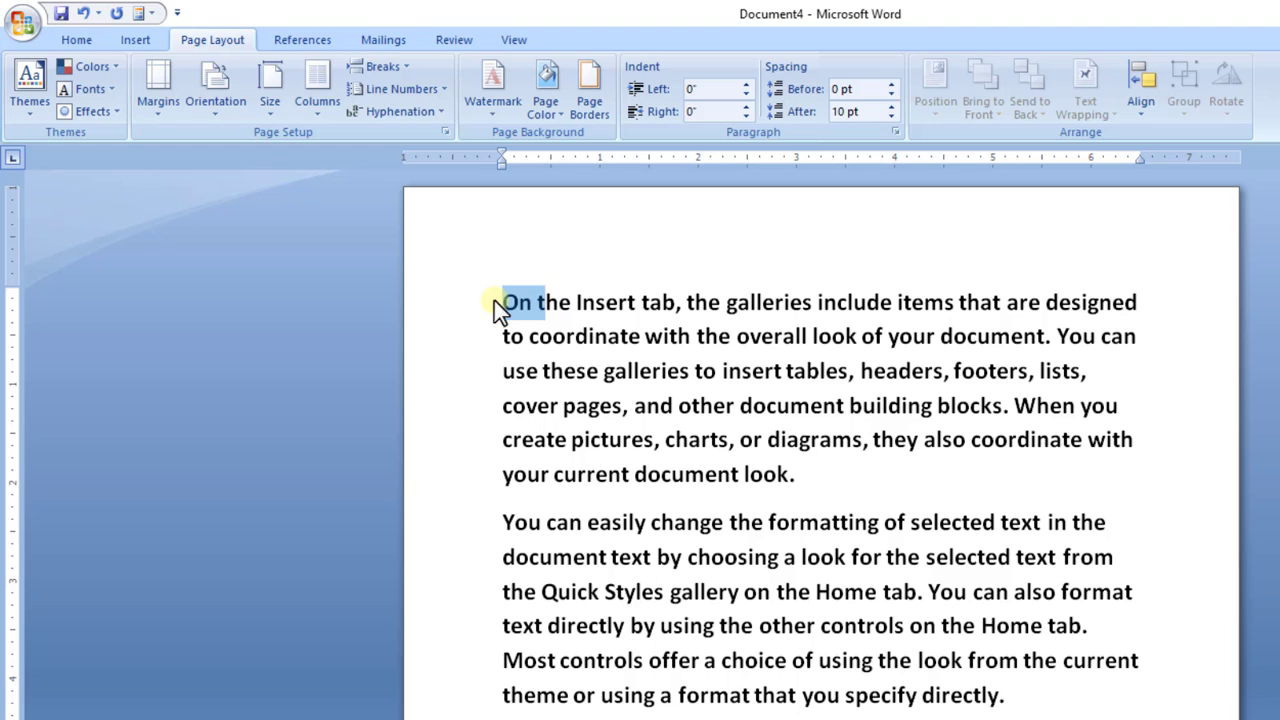
- Add a top border line to the first paragraph in Borders and Shading
{"action": "left_click", "coordinate": [588, 109]}
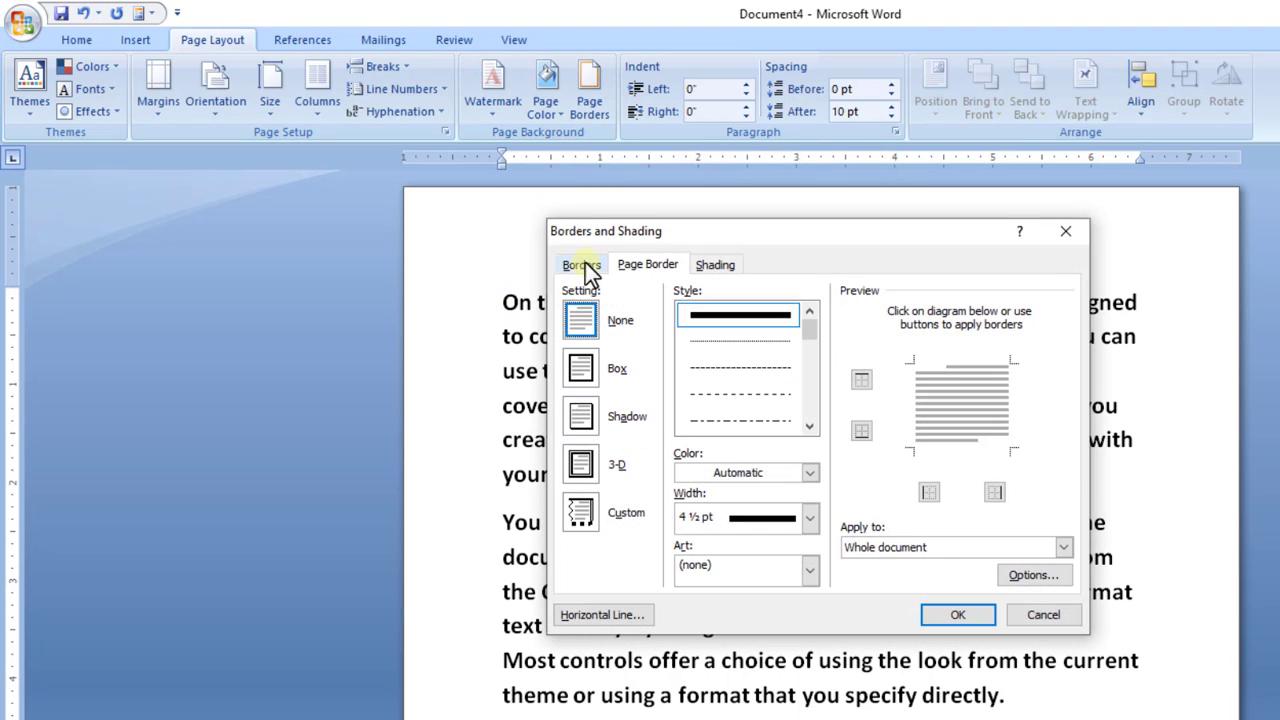
{"action": "left_click", "coordinate": [582, 268]}
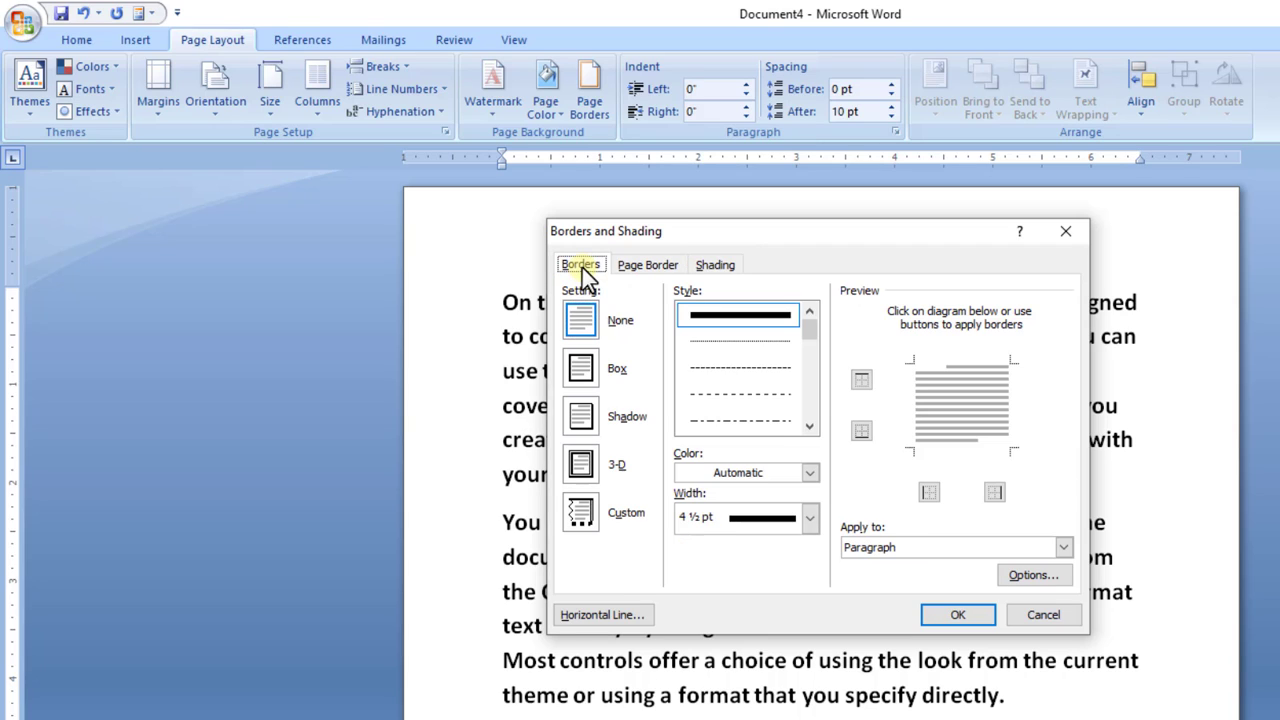
{"action": "left_click", "coordinate": [861, 379]}
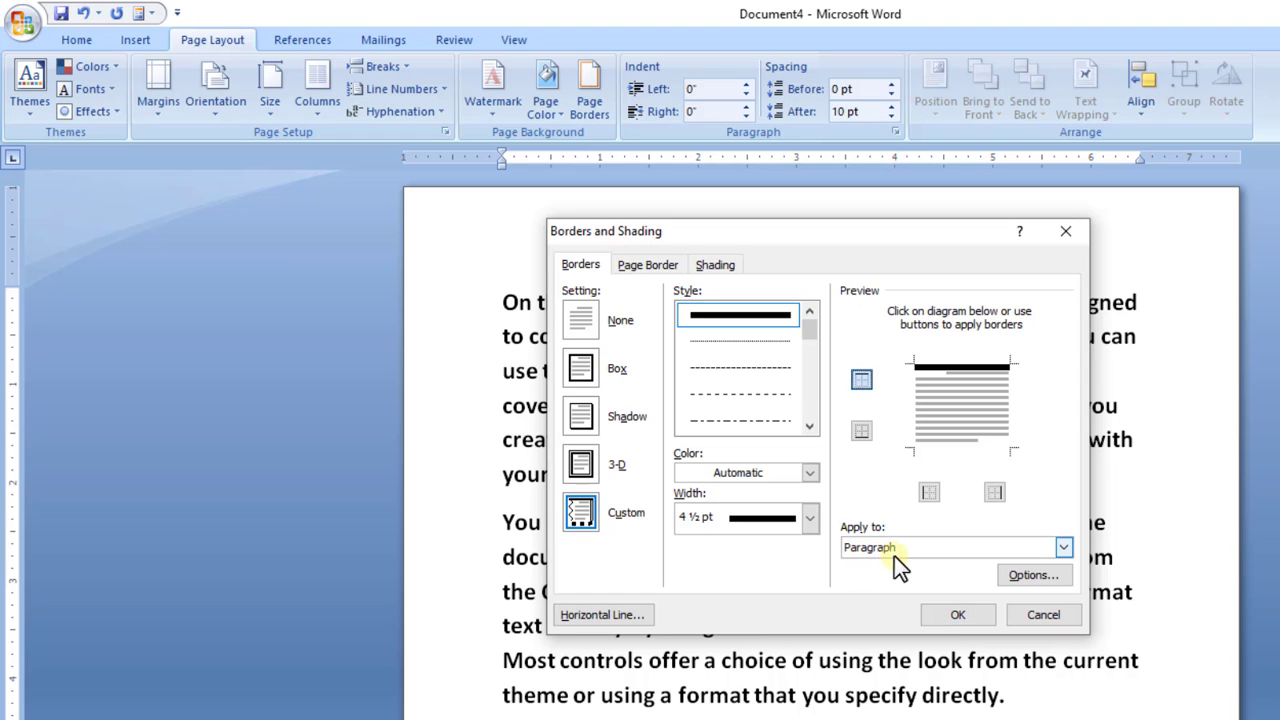
{"action": "left_click", "coordinate": [960, 615]}
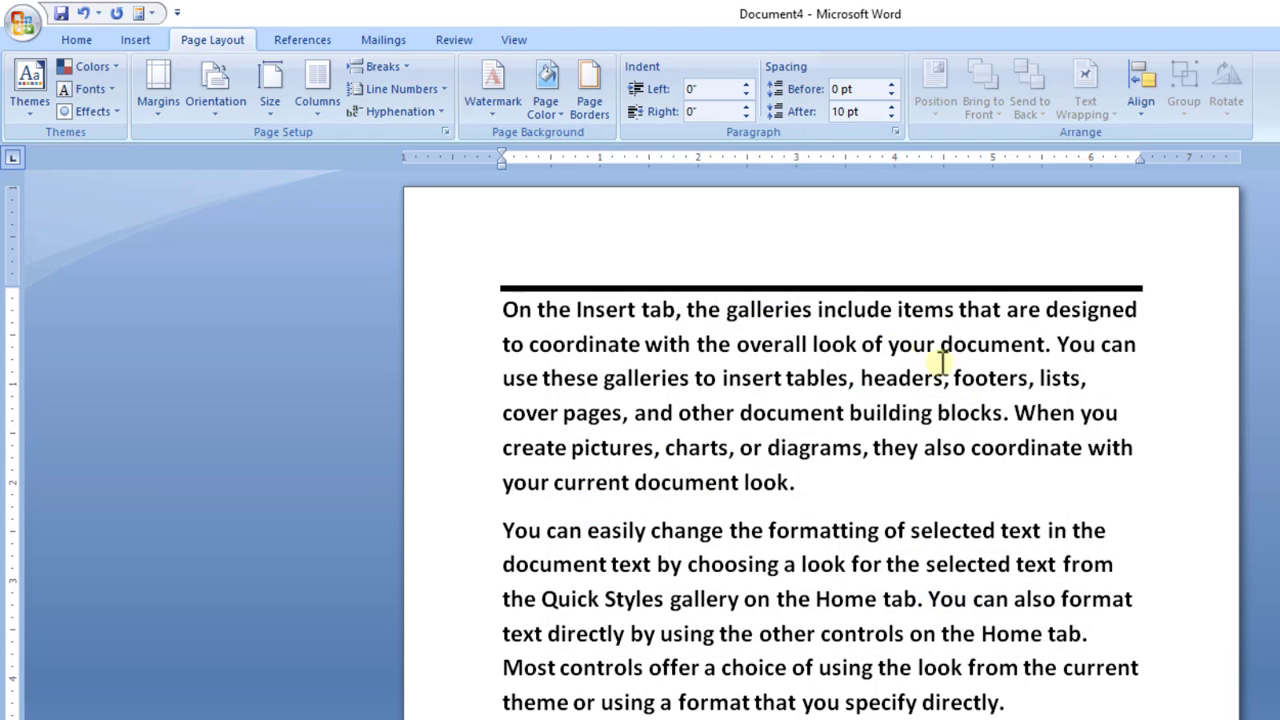
- Switch the first paragraph's border to the Box setting in Borders and Shading
{"action": "left_click", "coordinate": [590, 108]}
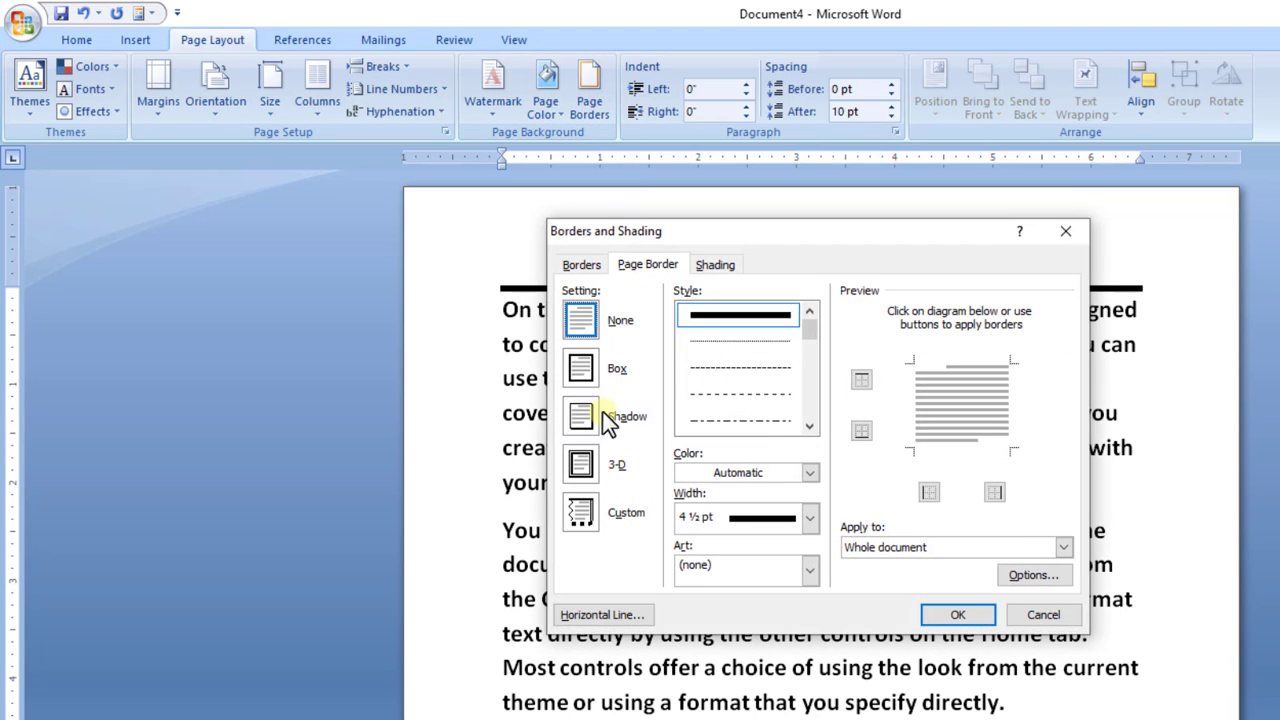
{"action": "left_click", "coordinate": [582, 264]}
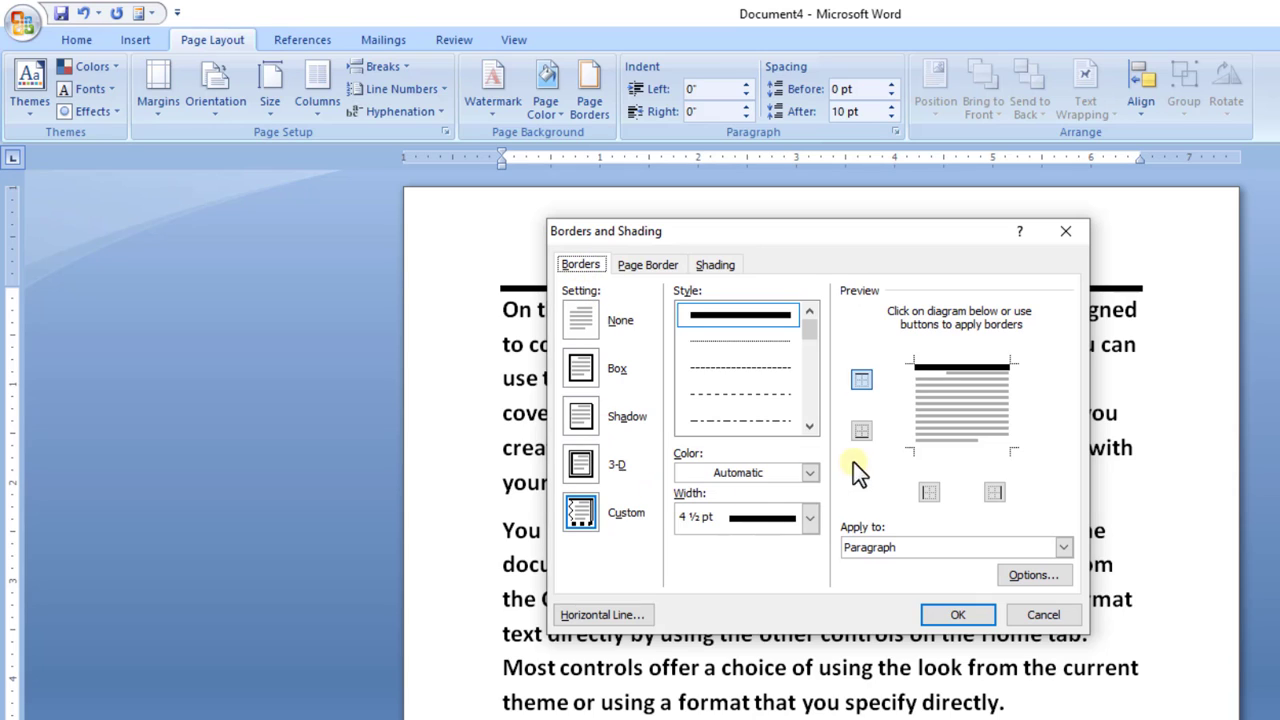
{"action": "left_click", "coordinate": [580, 370]}
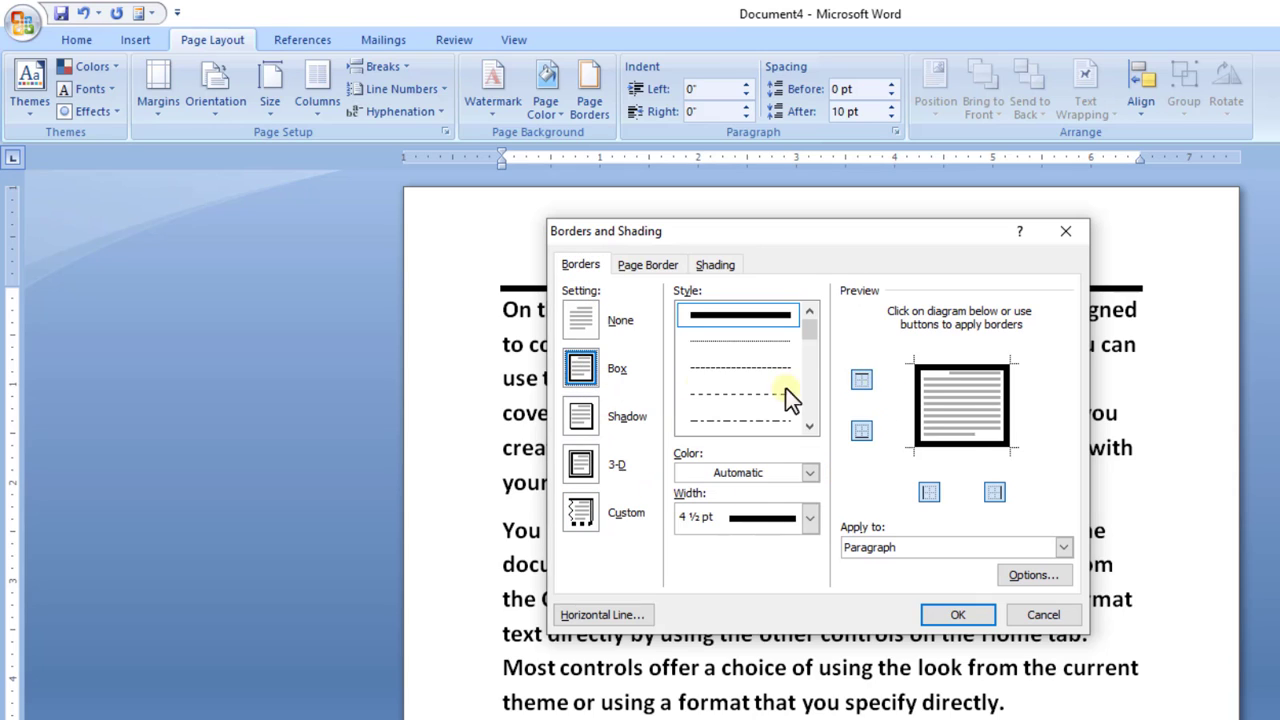
{"action": "left_click", "coordinate": [969, 612]}
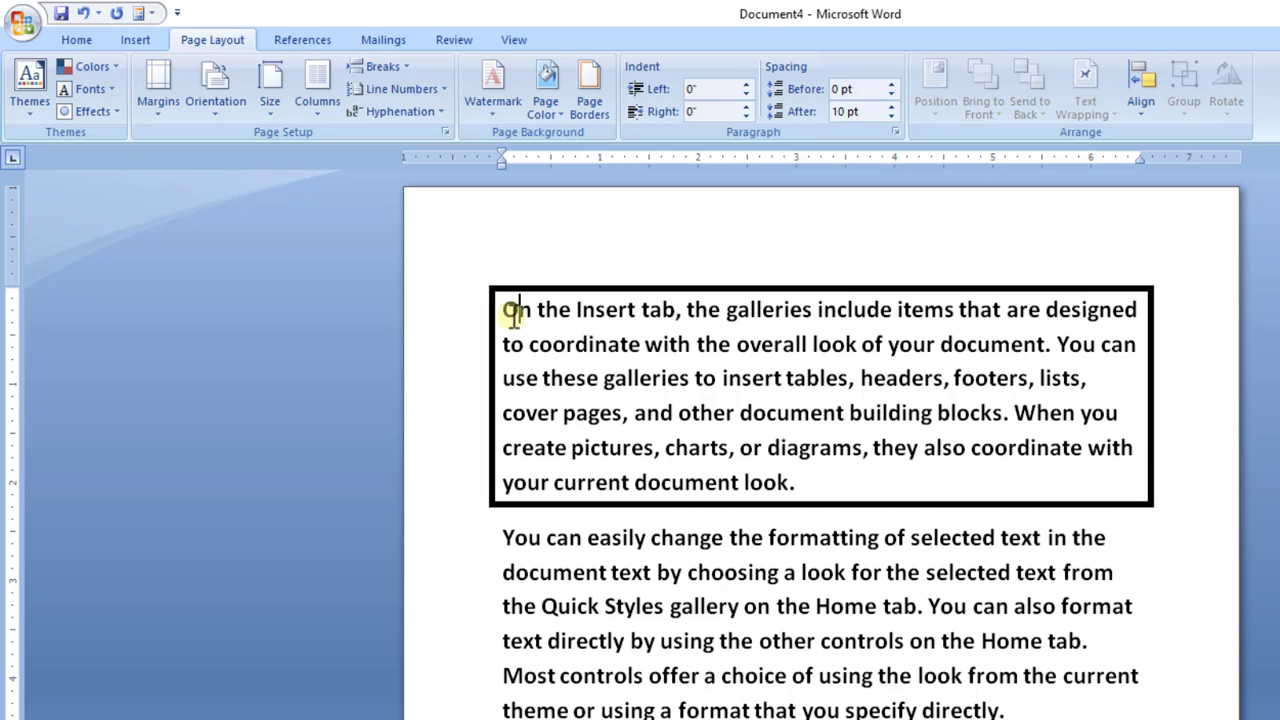
{"action": "left_click", "coordinate": [586, 118]}
- Make the paragraph box border dark blue with a 2¼ pt width
{"action": "left_click", "coordinate": [583, 264]}
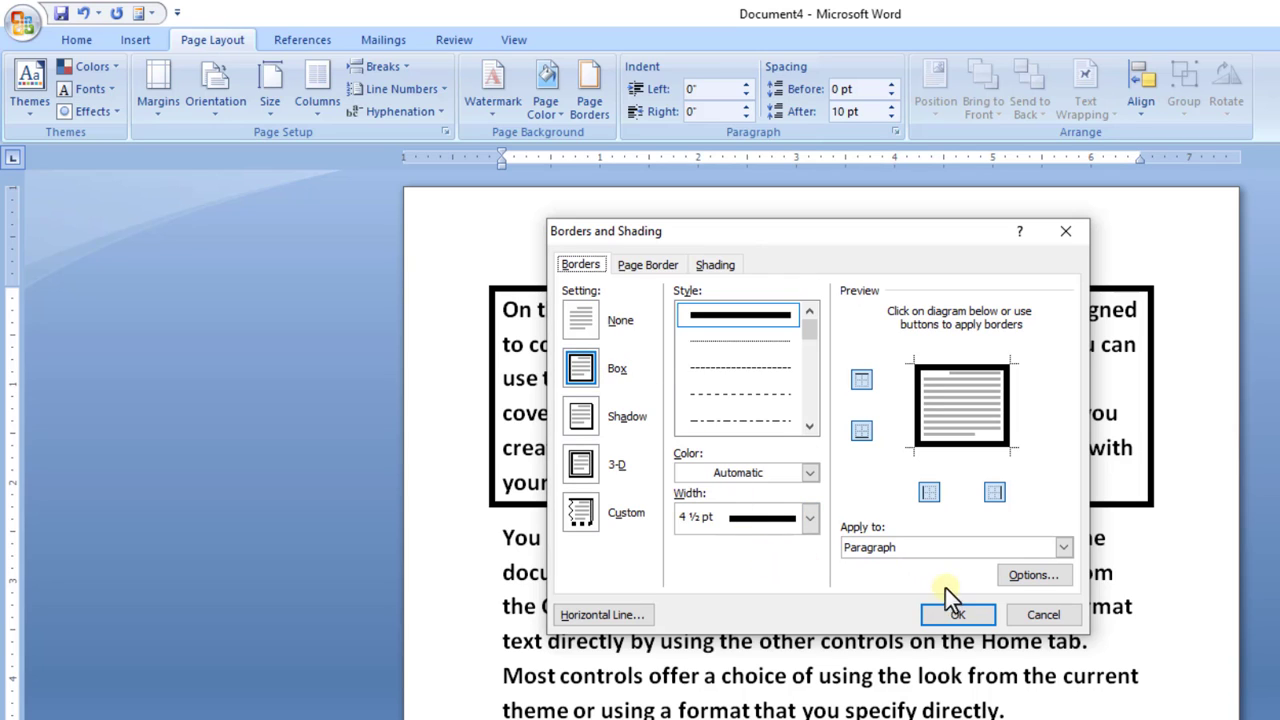
{"action": "left_click", "coordinate": [807, 474]}
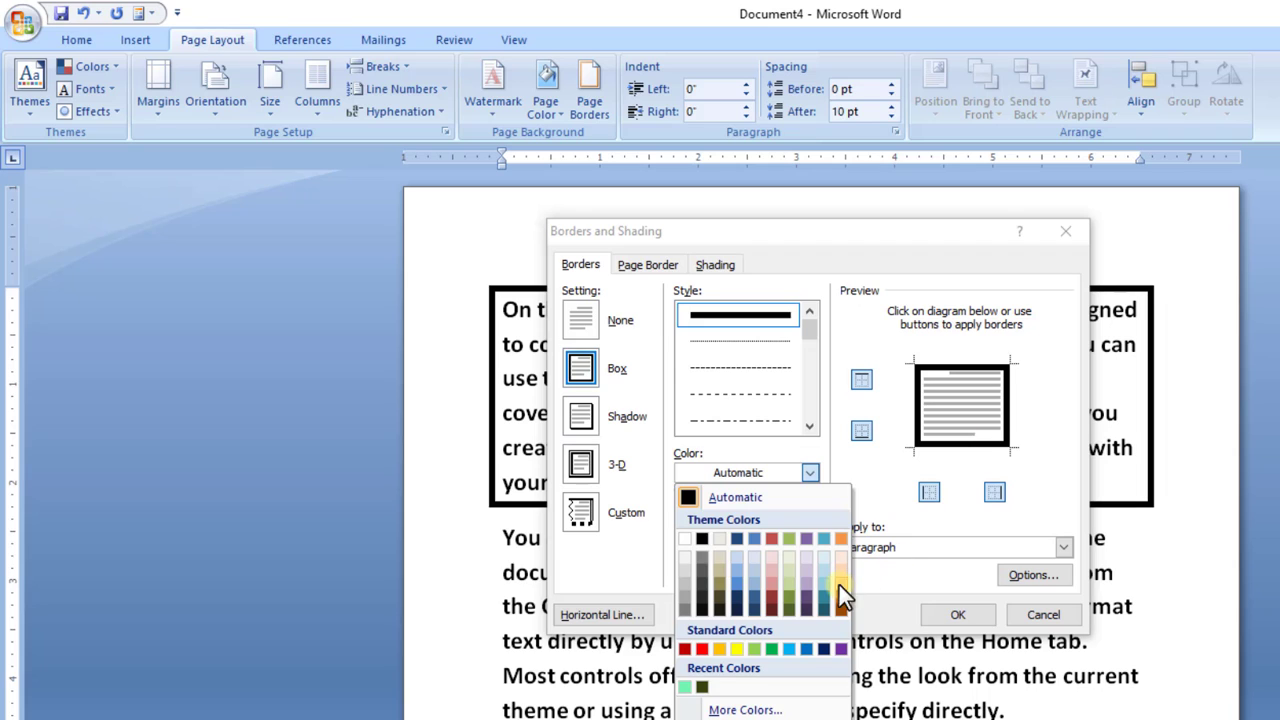
{"action": "left_click", "coordinate": [822, 648]}
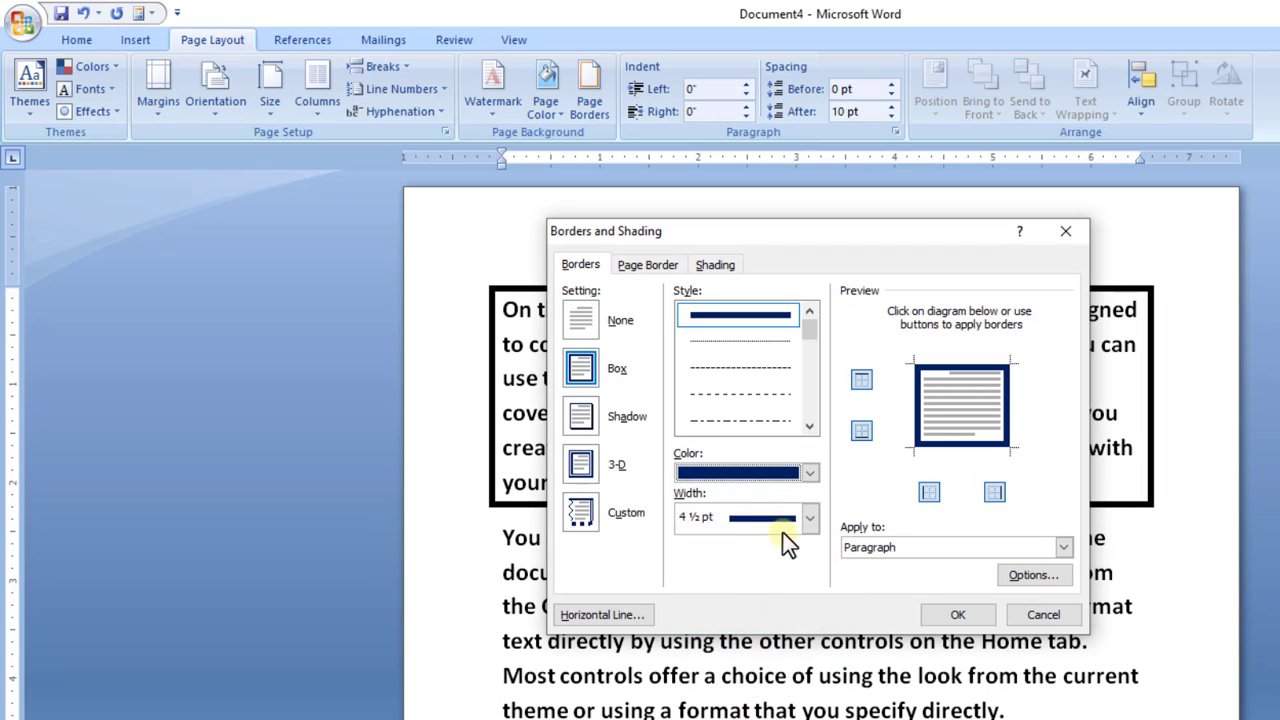
{"action": "left_click", "coordinate": [810, 518]}
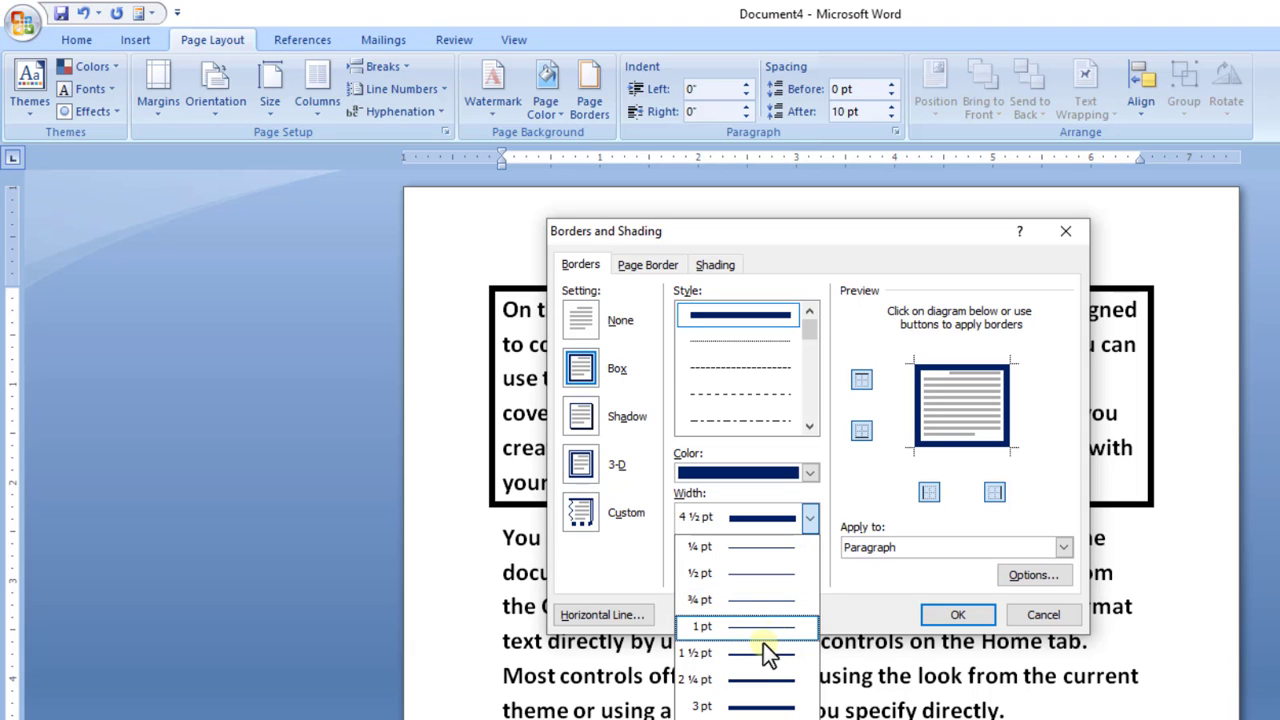
{"action": "left_click", "coordinate": [757, 678]}
{"action": "left_click", "coordinate": [945, 618]}
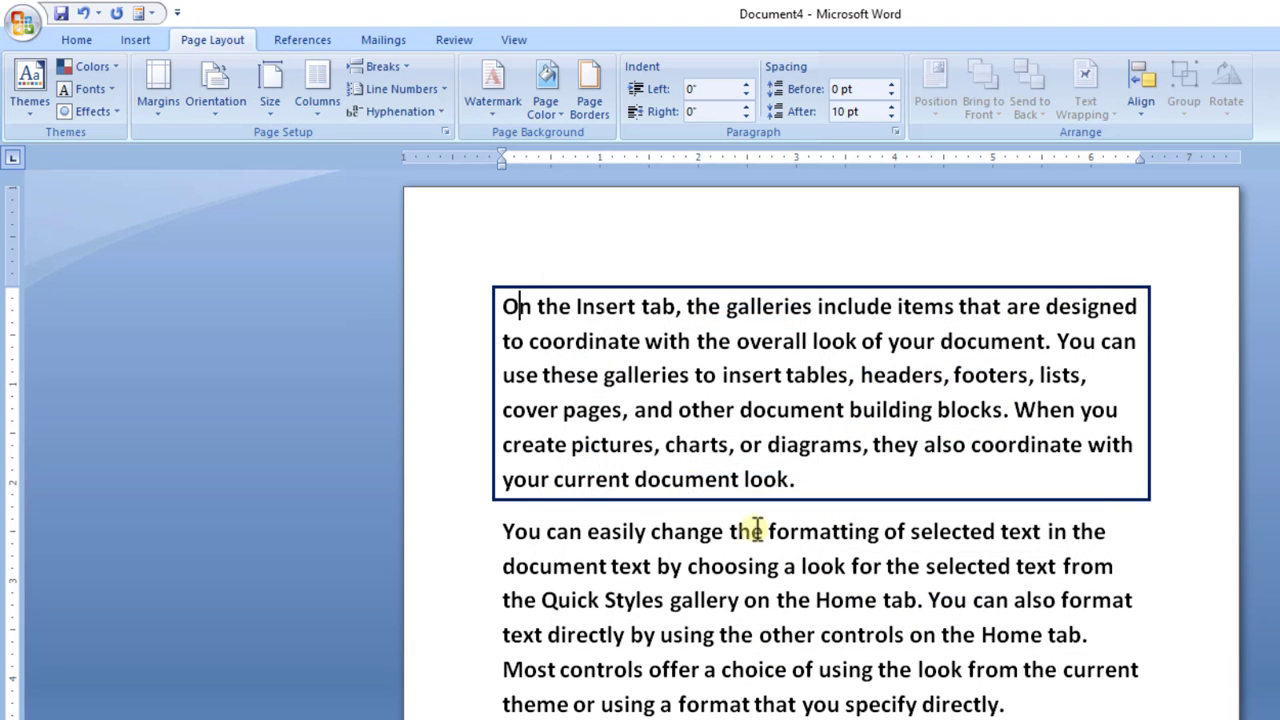
- Give the page a Box border in dark red at 6 pt width
{"action": "left_click", "coordinate": [587, 111]}
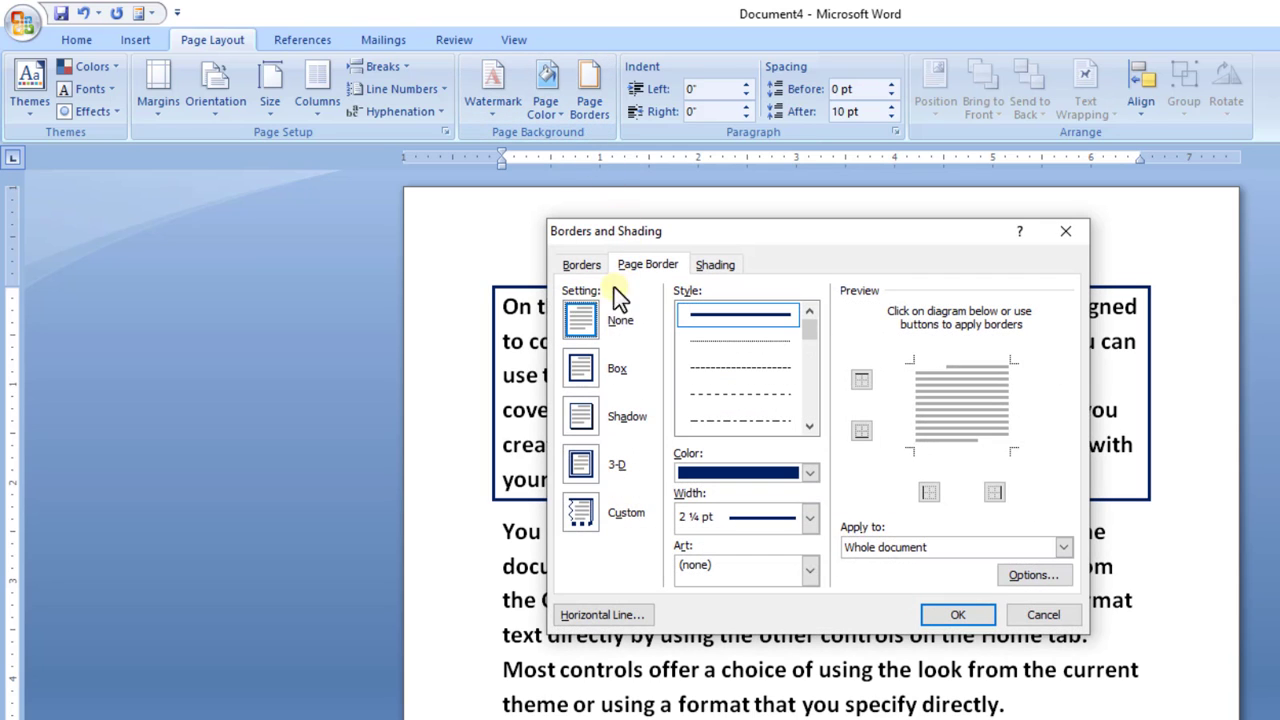
{"action": "left_click", "coordinate": [579, 264]}
{"action": "left_click", "coordinate": [631, 264]}
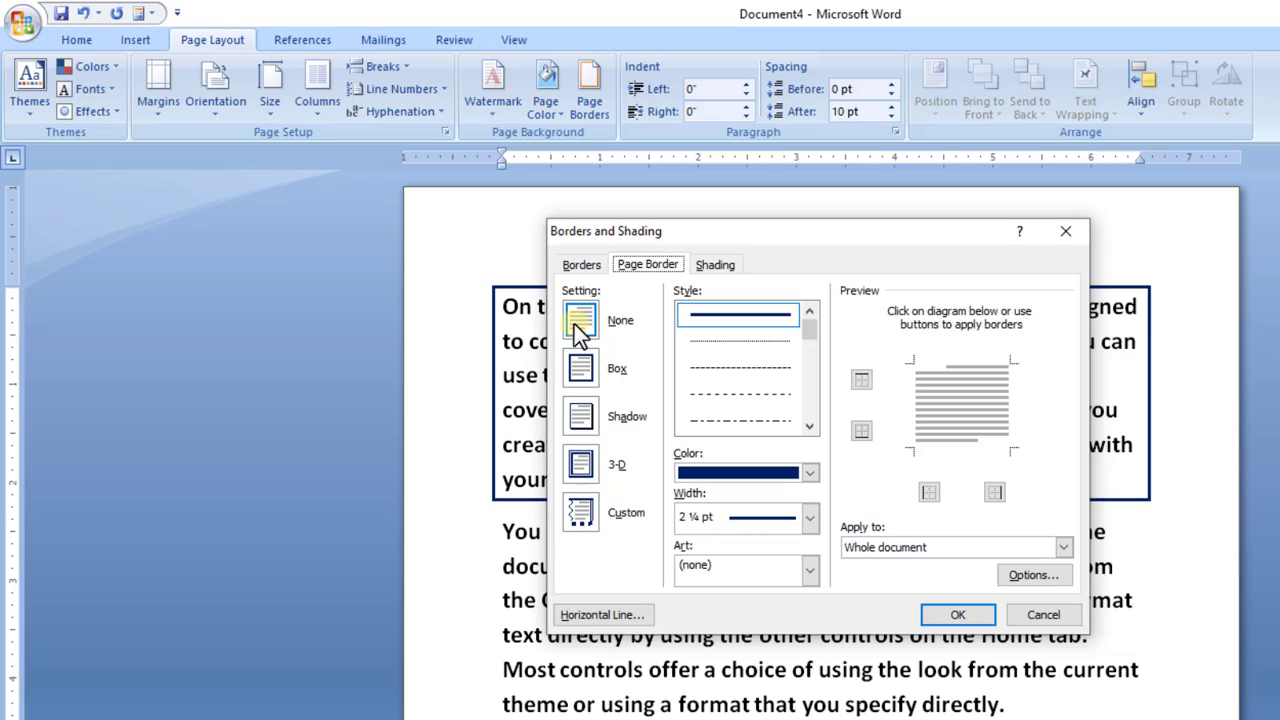
{"action": "left_click", "coordinate": [580, 368]}
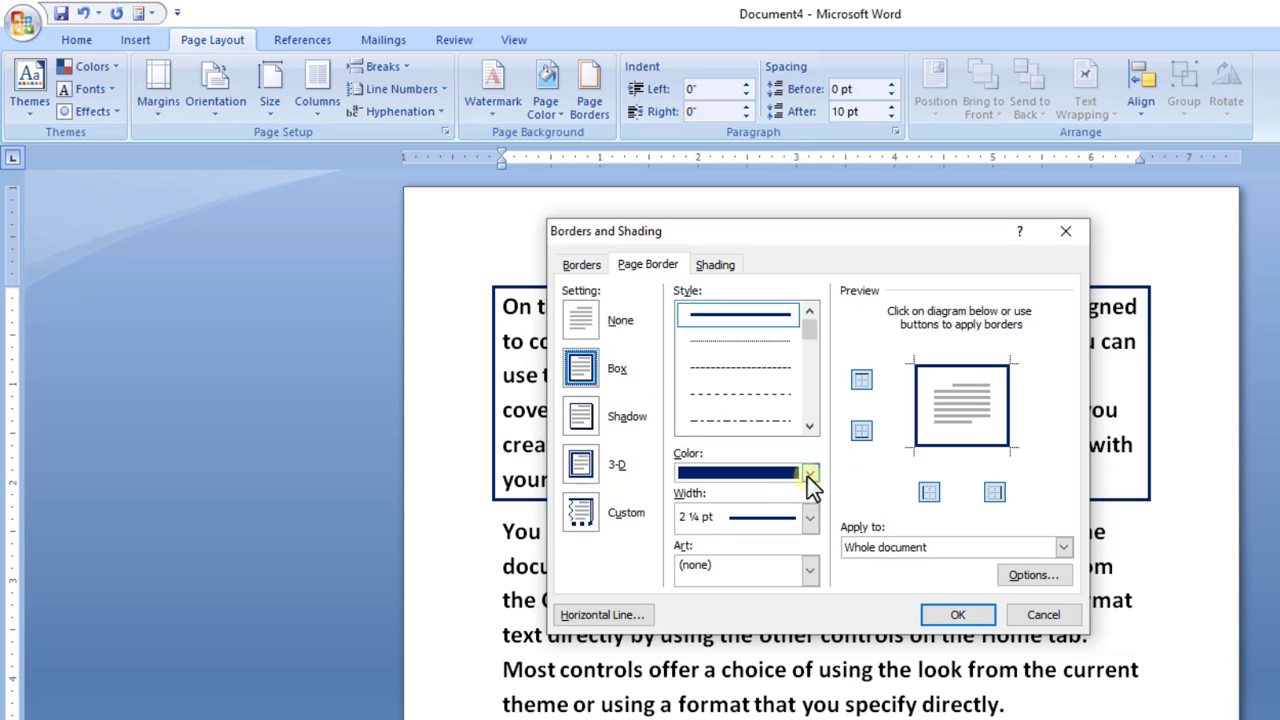
{"action": "left_click", "coordinate": [810, 518]}
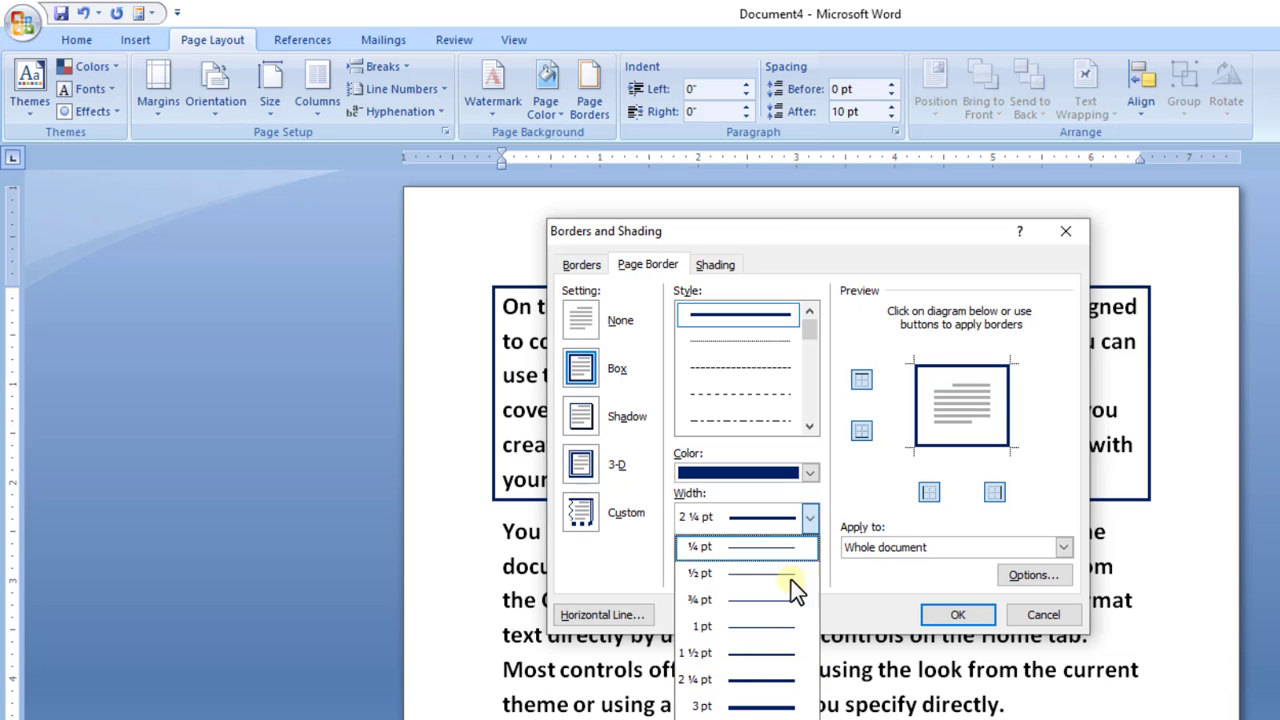
{"action": "left_click", "coordinate": [809, 520]}
{"action": "left_click", "coordinate": [811, 474]}
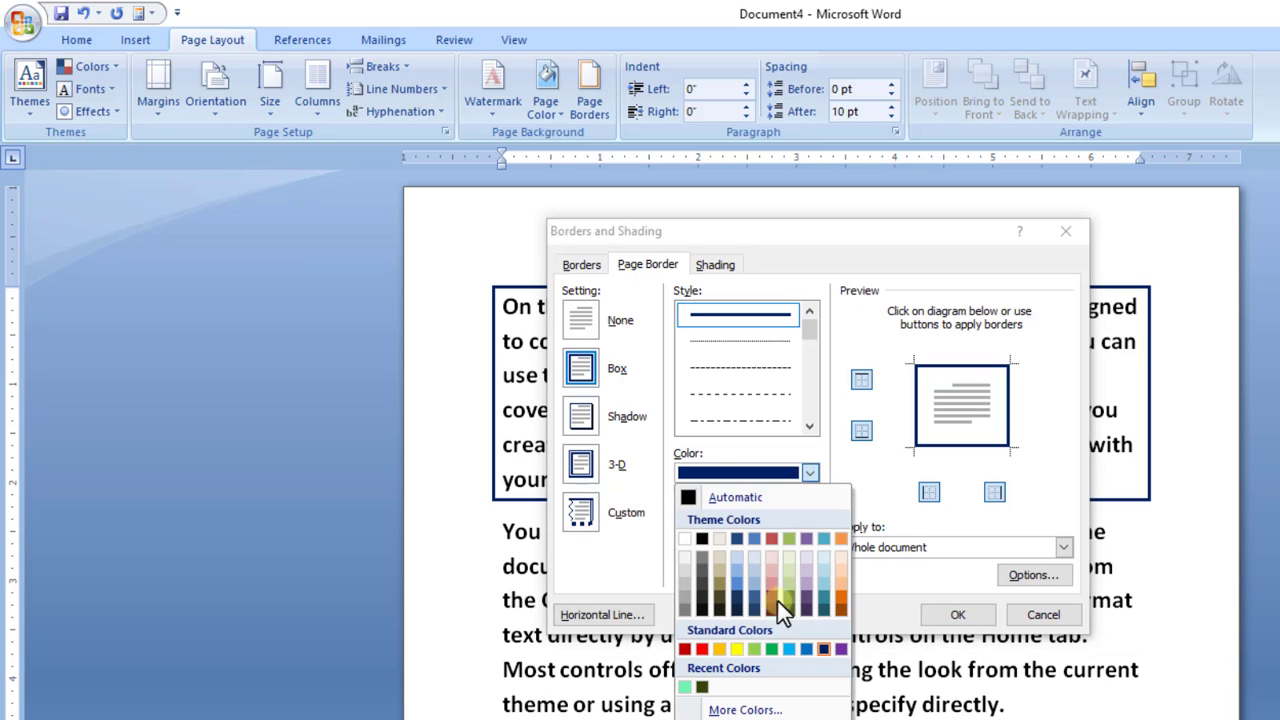
{"action": "left_click", "coordinate": [684, 649]}
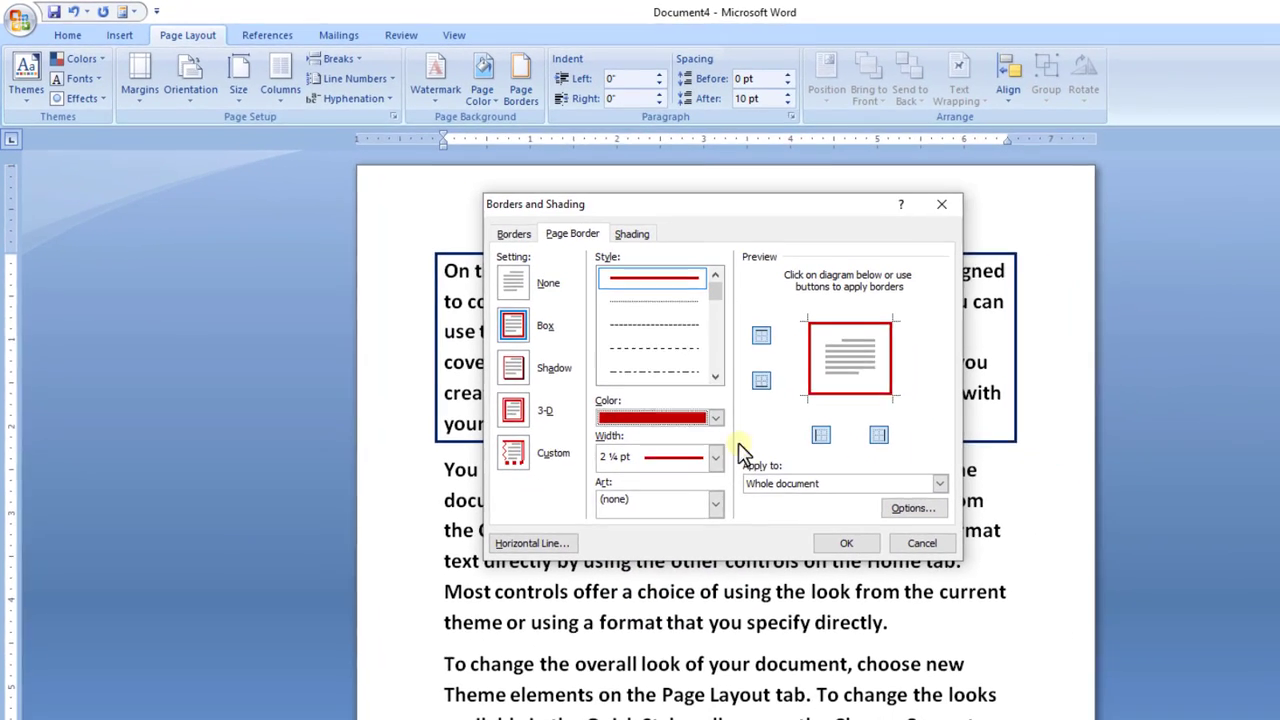
{"action": "left_click", "coordinate": [805, 515]}
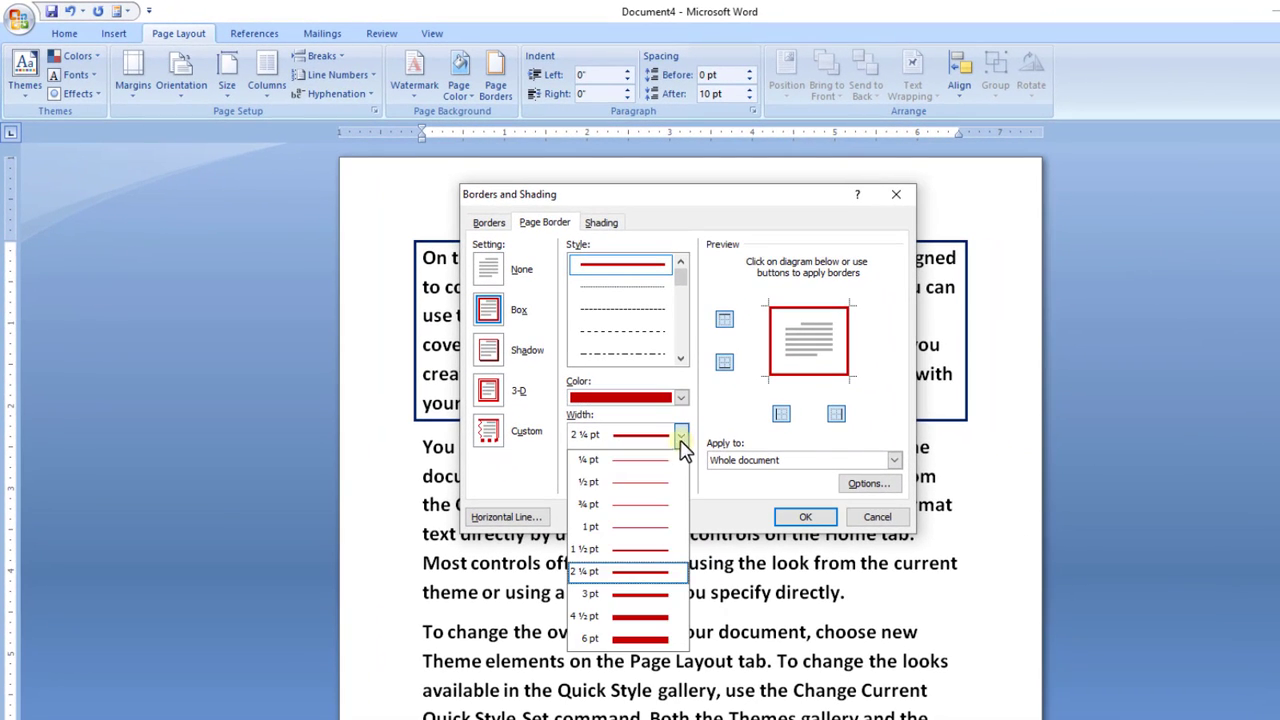
{"action": "left_click", "coordinate": [659, 640]}
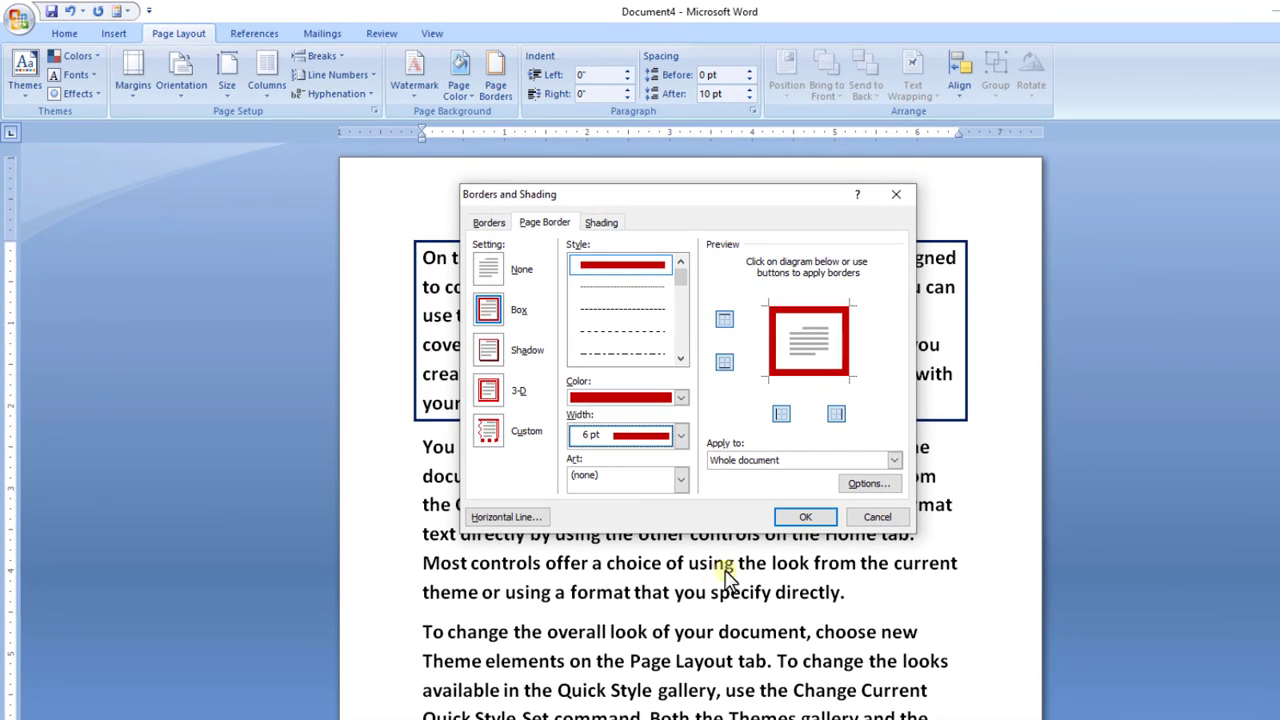
{"action": "left_click", "coordinate": [805, 516]}
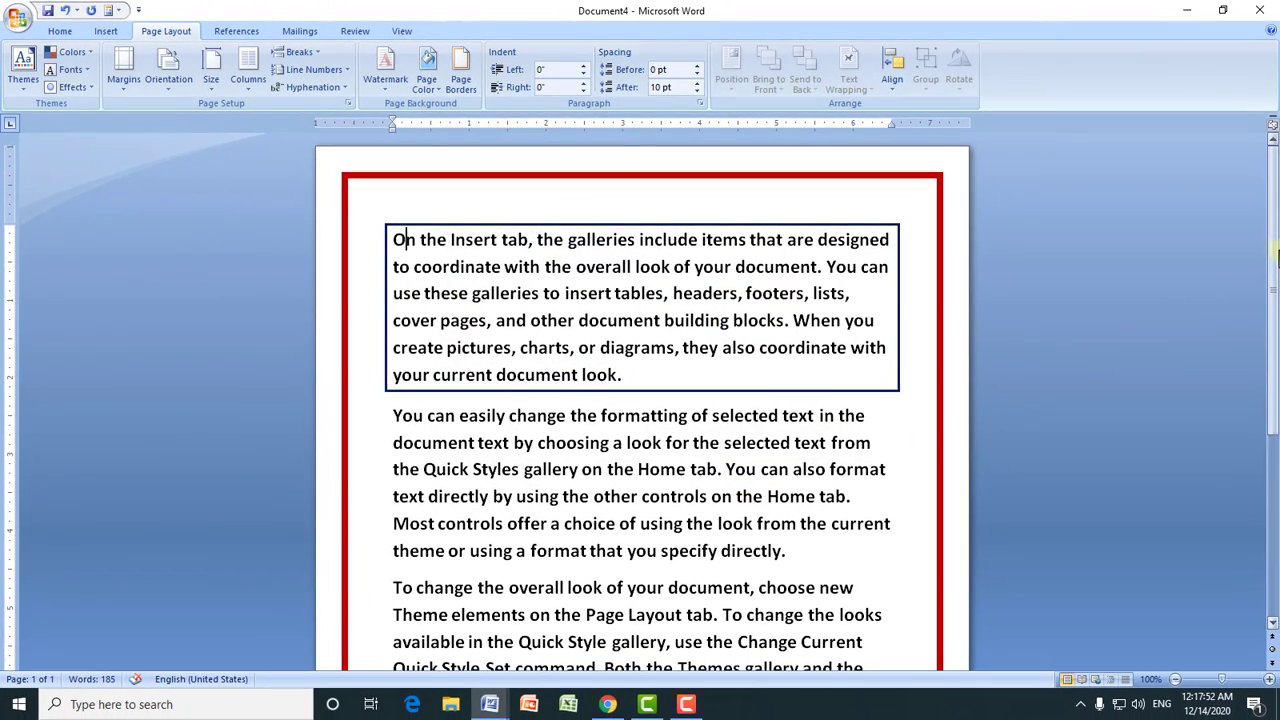
{"action": "mouse_move", "coordinate": [1266, 250]}
{"action": "left_mouse_down"}
{"action": "mouse_move", "coordinate": [1262, 520]}
{"action": "mouse_move", "coordinate": [1268, 240]}
{"action": "left_mouse_up"}
- Replace the plain page border with the red apples art border
{"action": "left_click", "coordinate": [460, 80]}
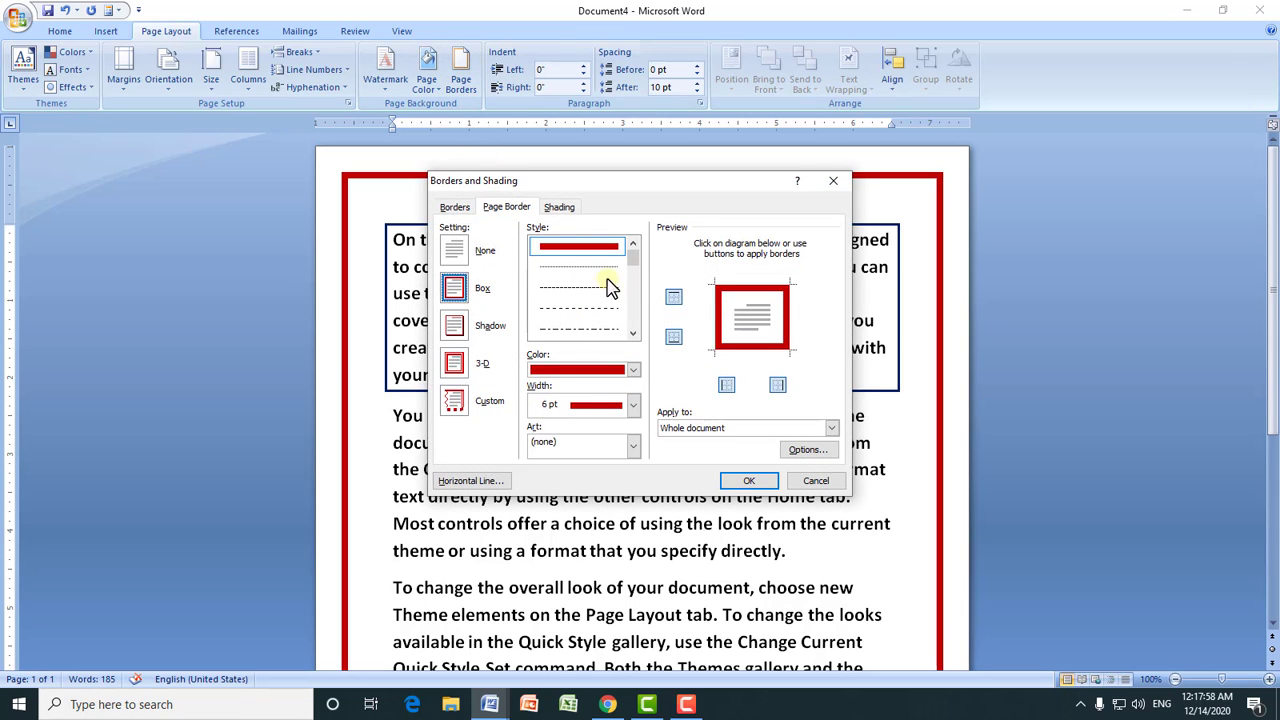
{"action": "left_click_drag", "start_coordinate": [636, 266], "coordinate": [638, 330]}
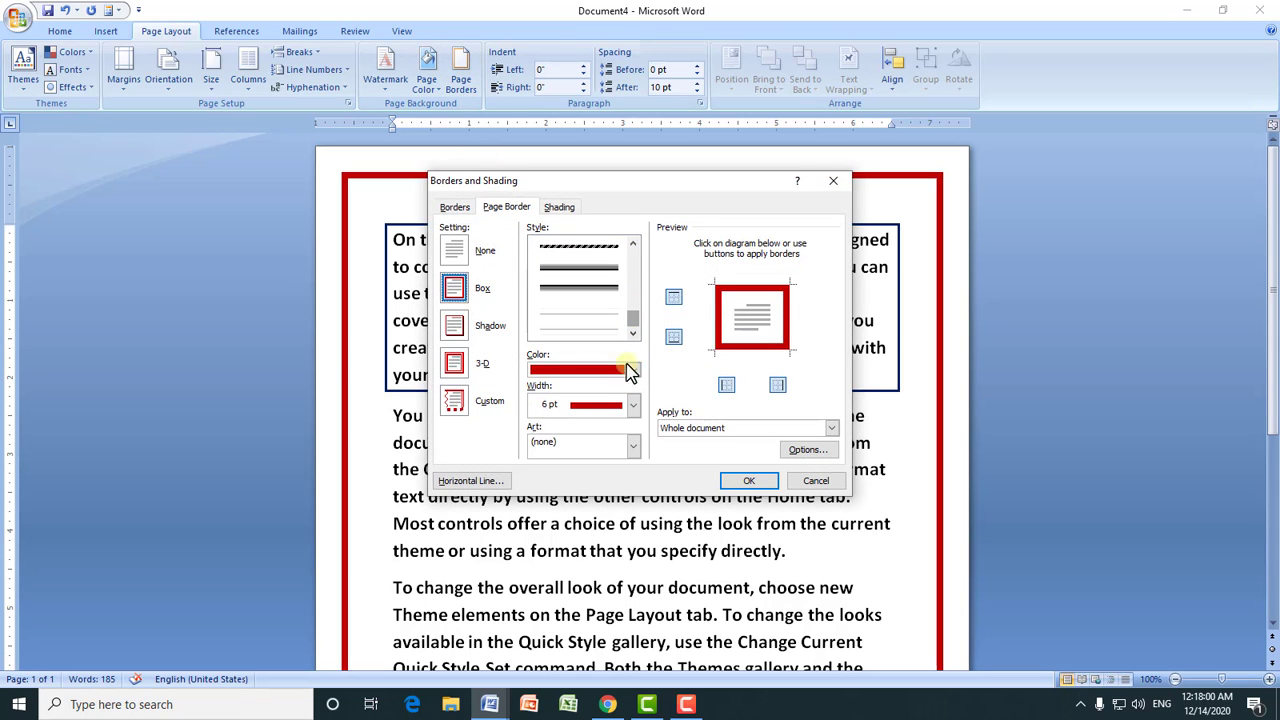
{"action": "left_click", "coordinate": [634, 446]}
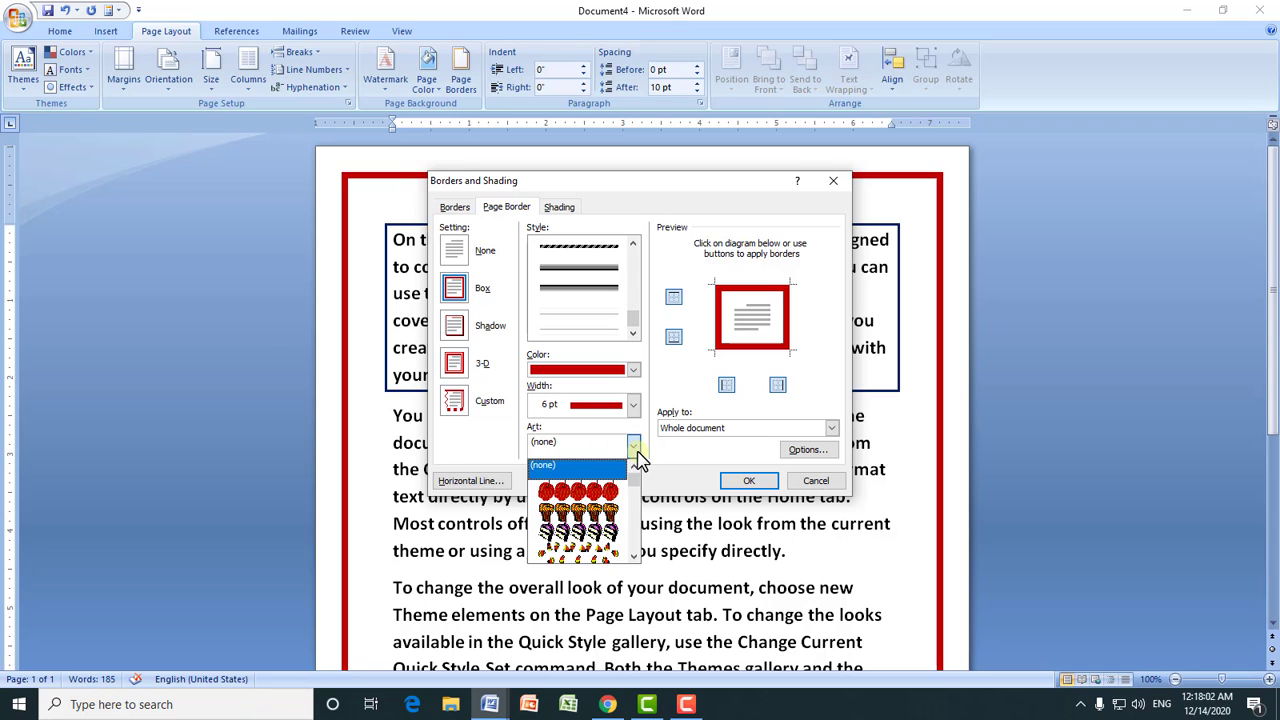
{"action": "left_click", "coordinate": [590, 491]}
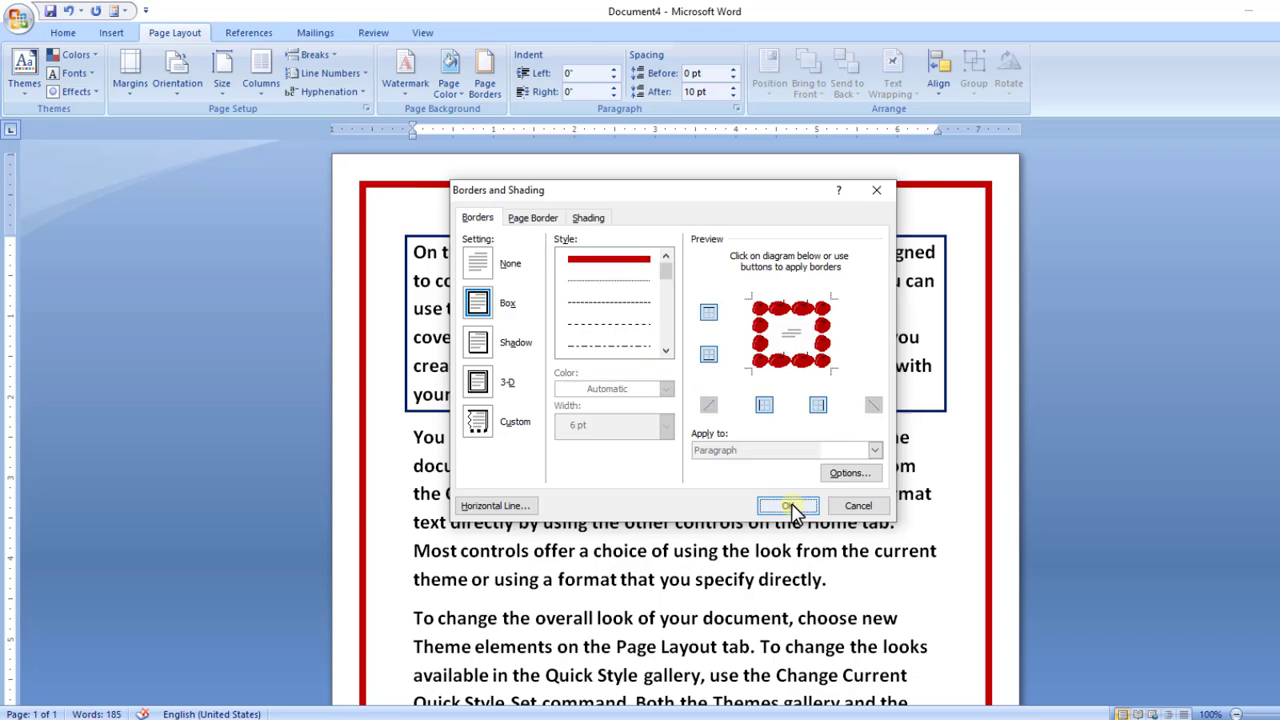
{"action": "left_click", "coordinate": [790, 508]}
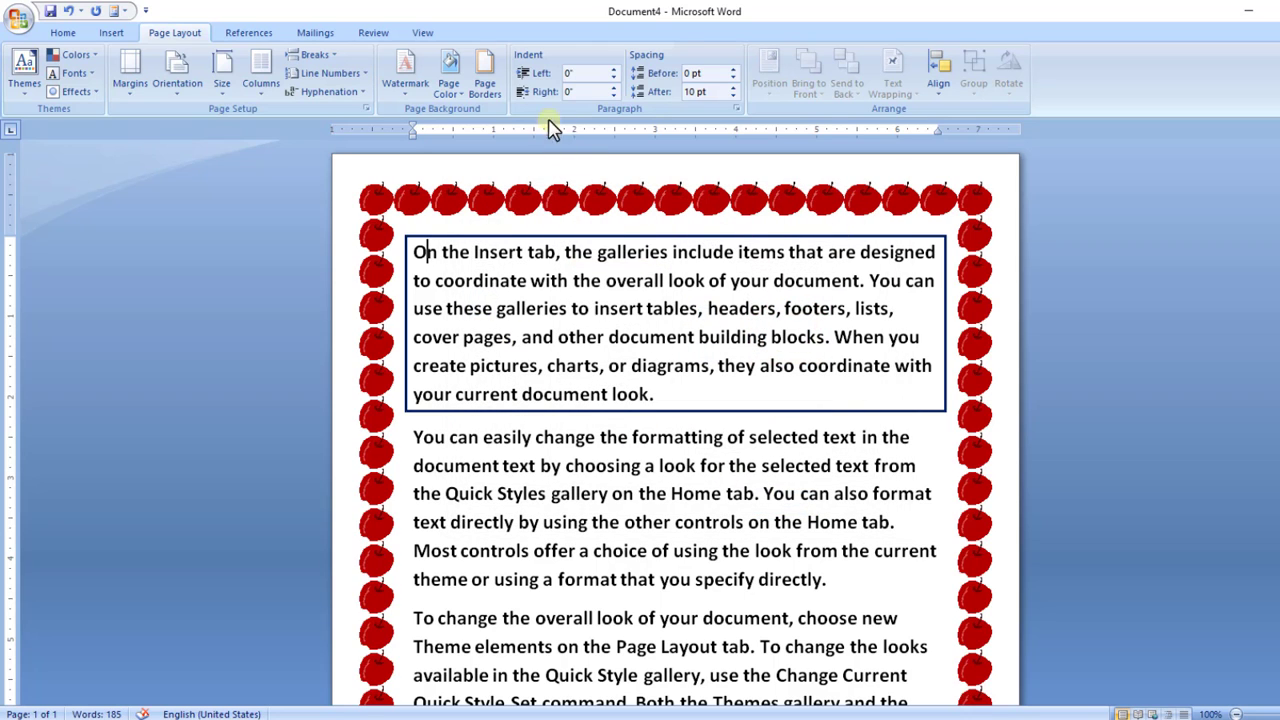
- Narrow the apple page border's width to 26 pt
{"action": "left_click", "coordinate": [484, 98]}
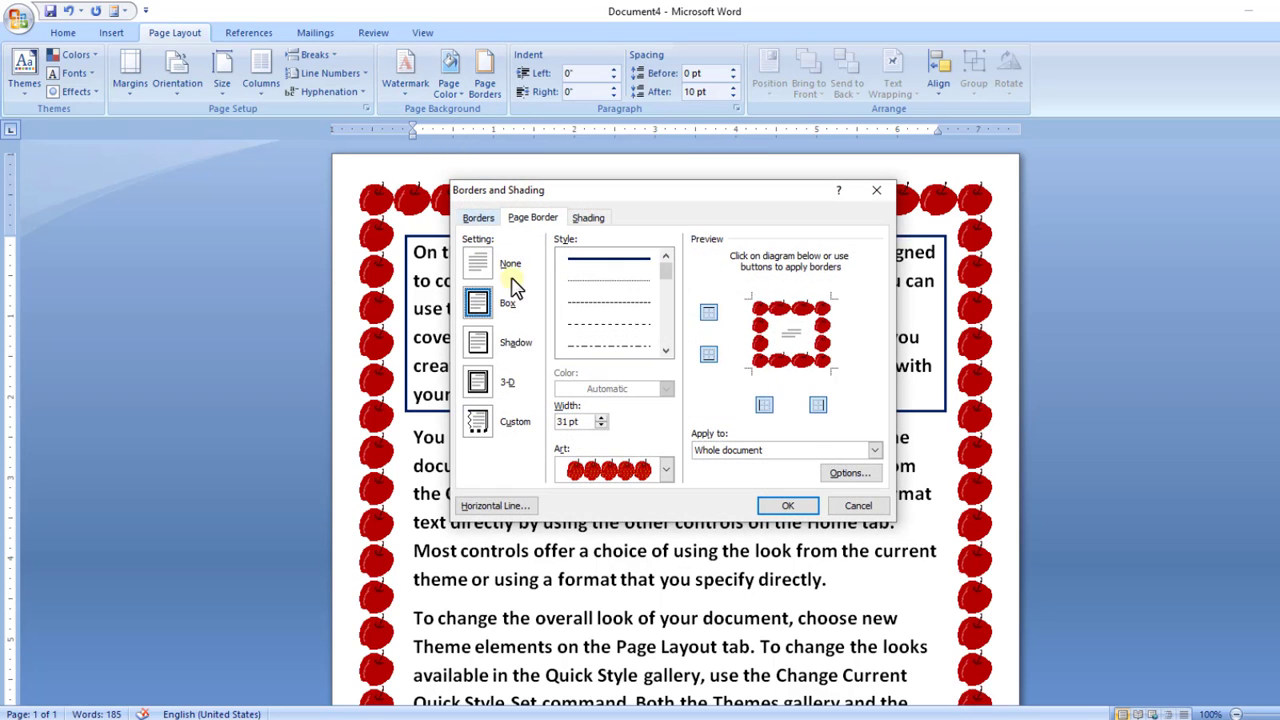
{"action": "left_click", "coordinate": [601, 425]}
{"action": "left_click", "coordinate": [601, 425]}
{"action": "left_click", "coordinate": [601, 425]}
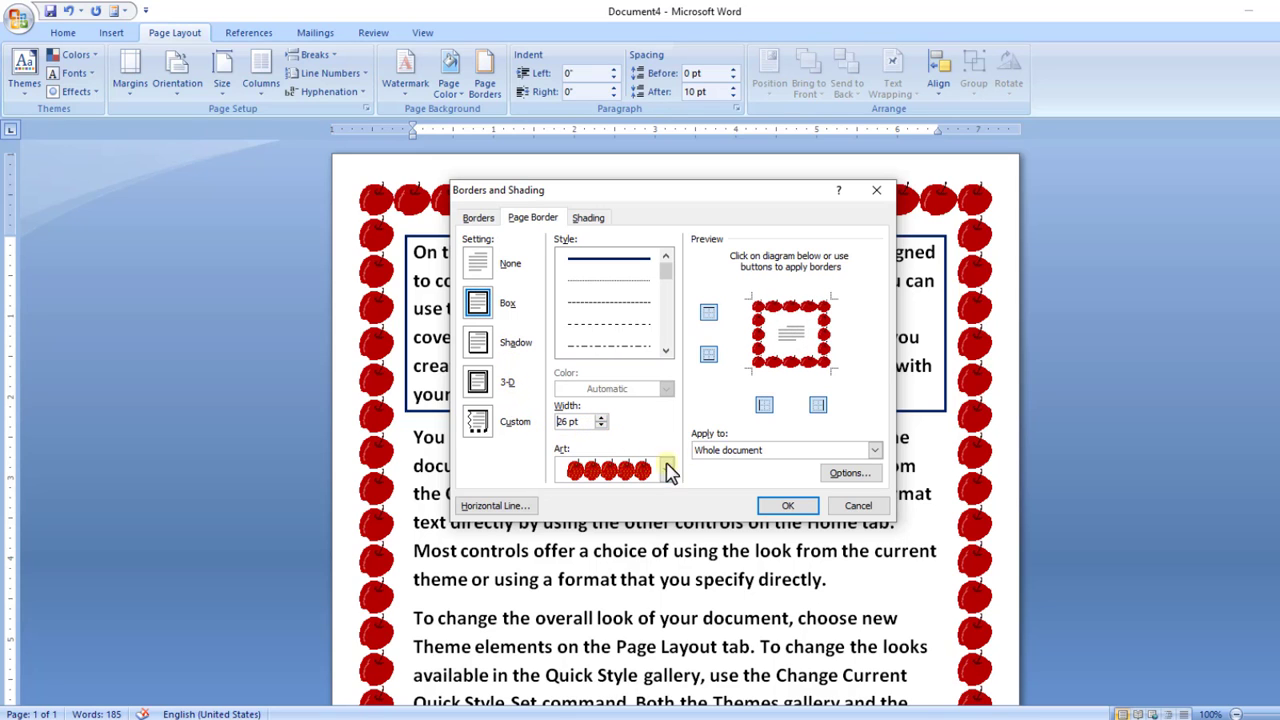
{"action": "left_click", "coordinate": [789, 508]}
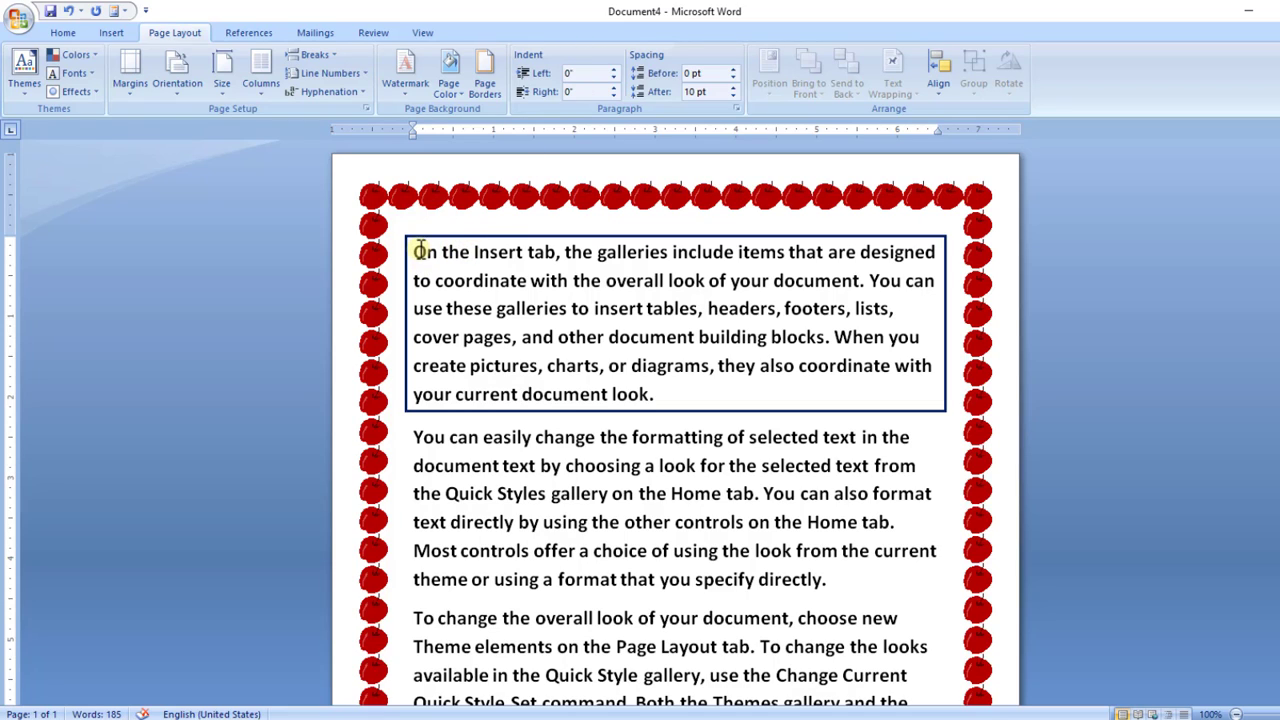
{"action": "left_click_drag", "start_coordinate": [414, 251], "coordinate": [651, 394]}
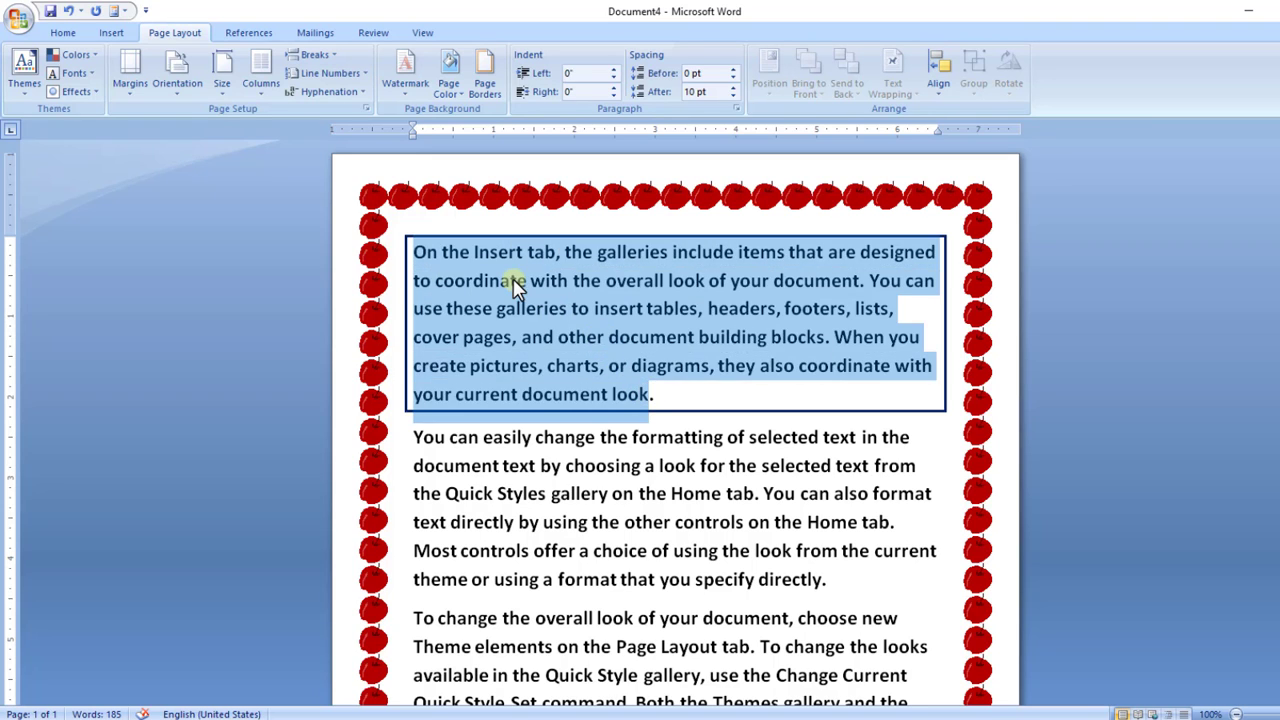
{"action": "left_click", "coordinate": [462, 266]}
{"action": "left_click", "coordinate": [485, 85]}
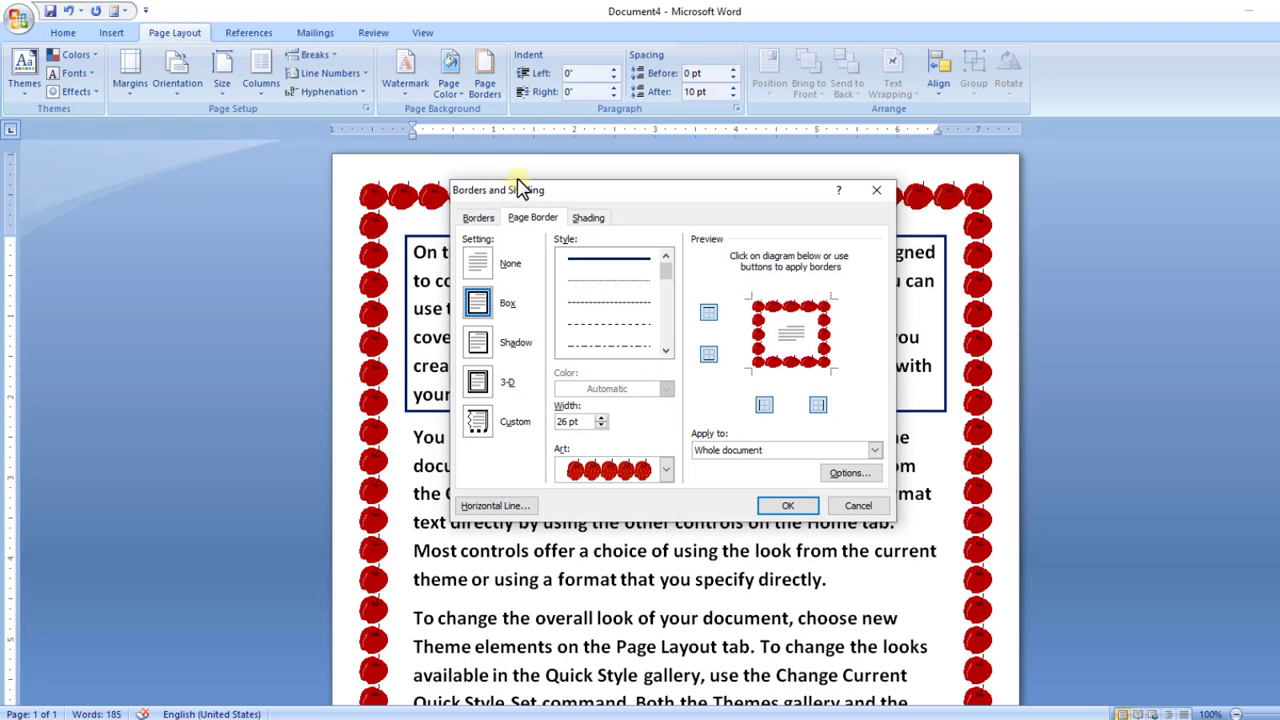
{"action": "left_click", "coordinate": [590, 222]}
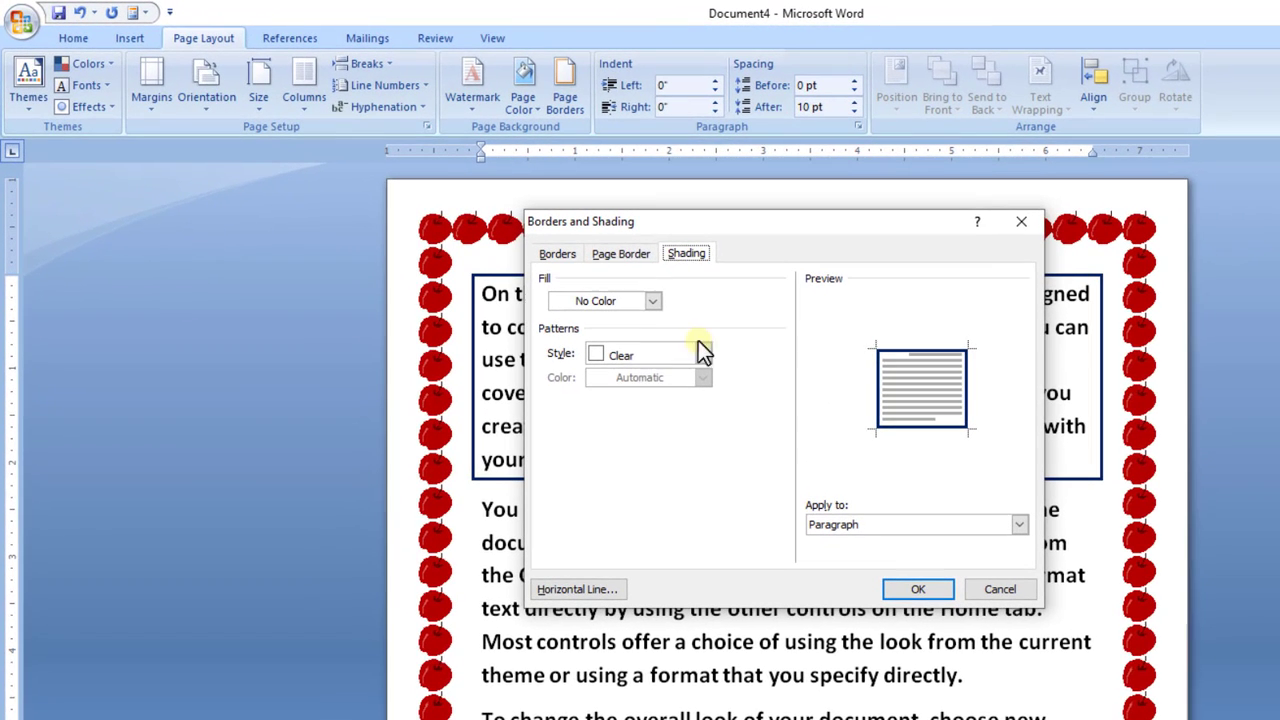
{"action": "left_click", "coordinate": [653, 301]}
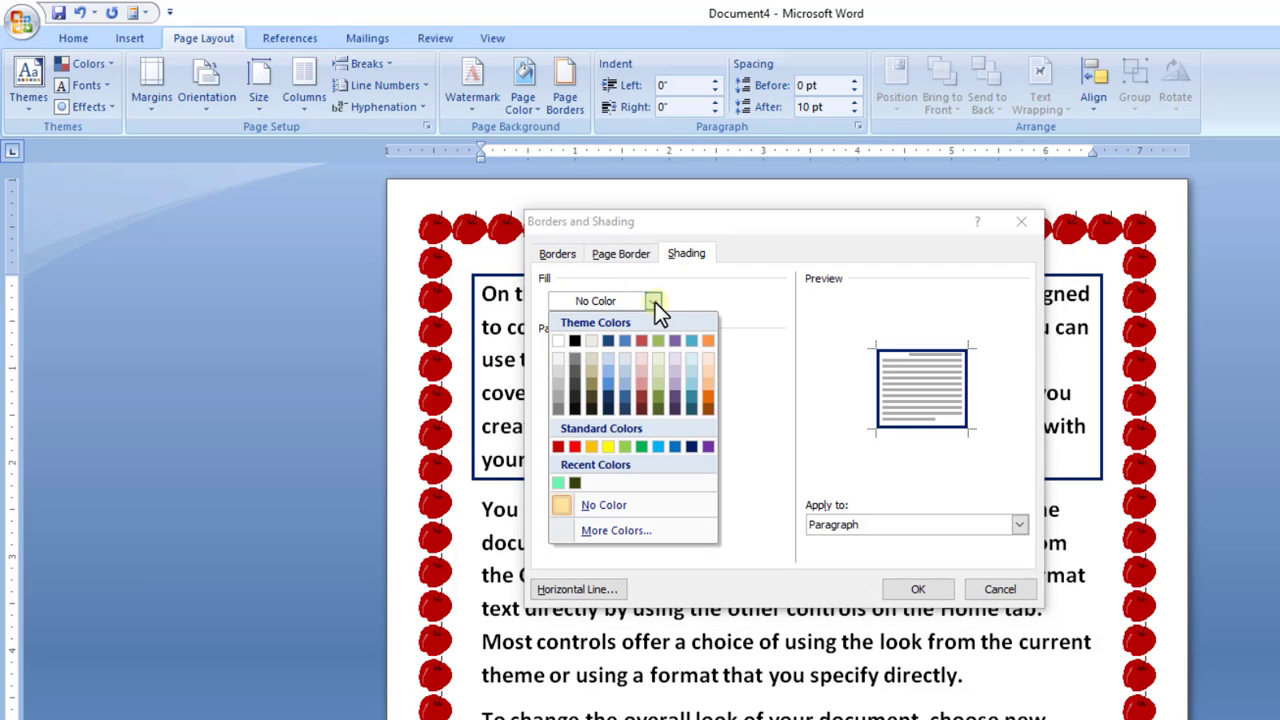
{"action": "left_click", "coordinate": [606, 398]}
{"action": "left_click", "coordinate": [902, 589]}
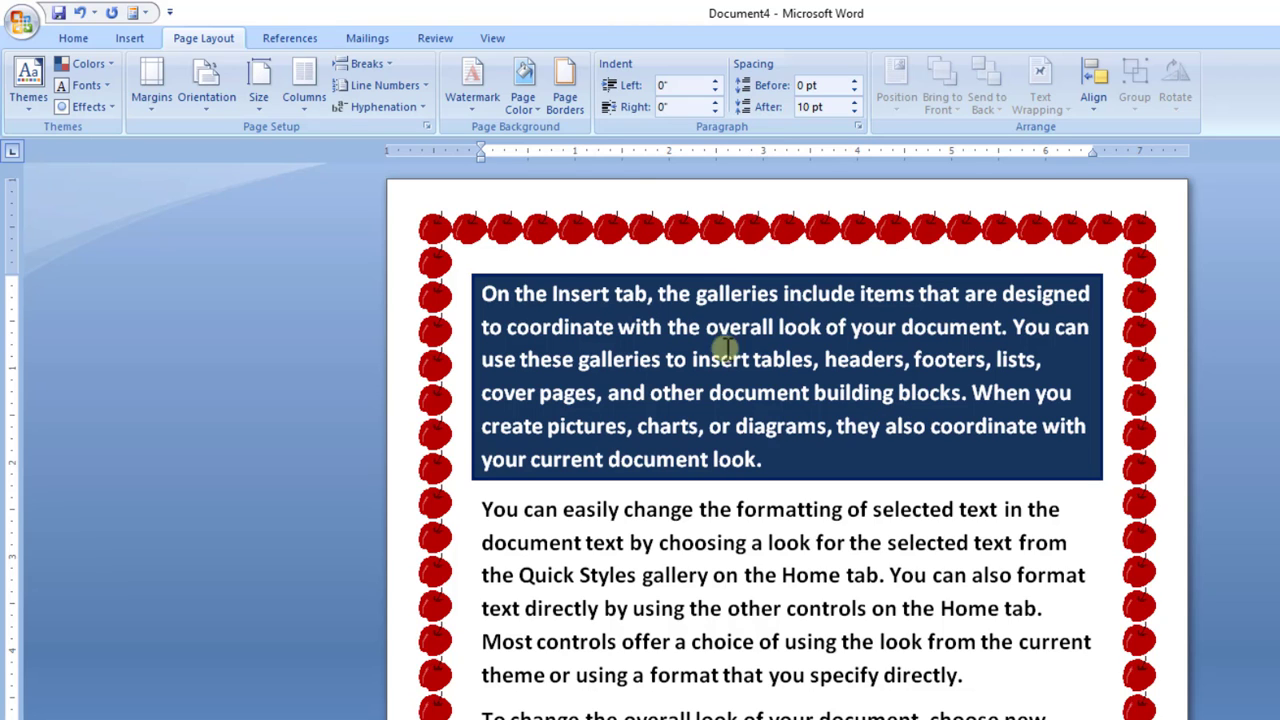
{"action": "left_click", "coordinate": [566, 101]}
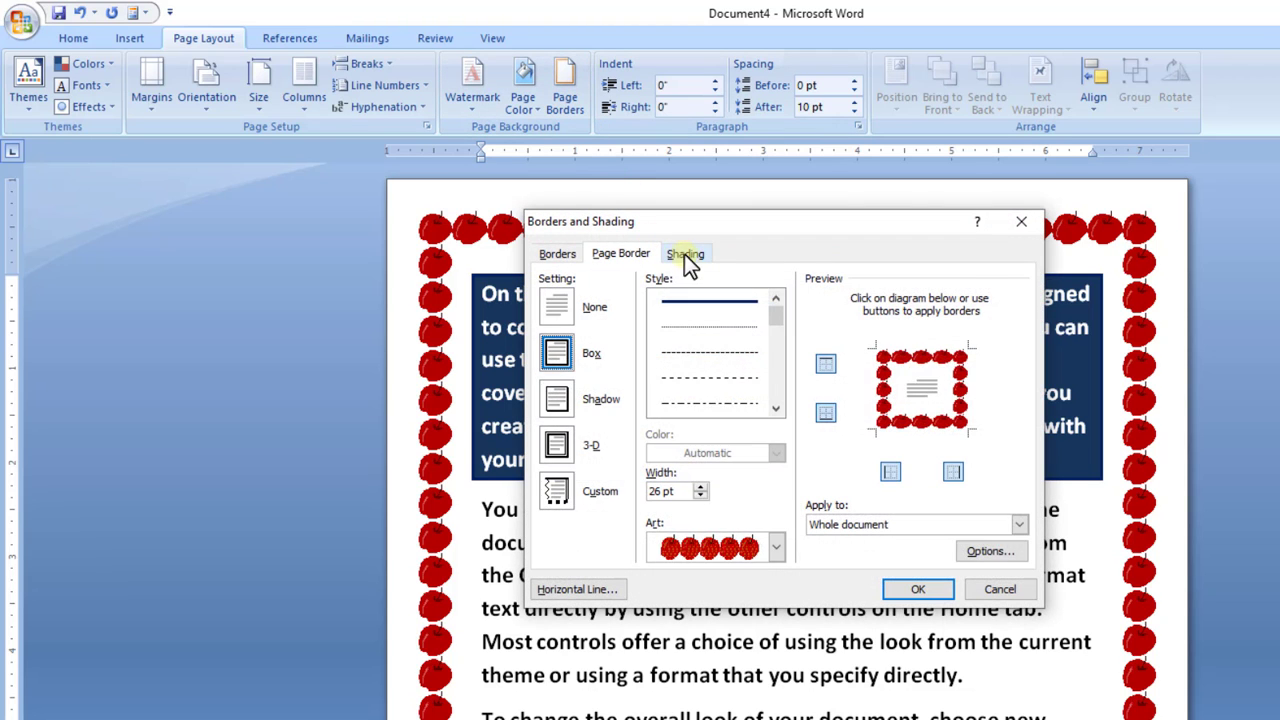
{"action": "left_click", "coordinate": [686, 254]}
{"action": "left_click", "coordinate": [650, 302]}
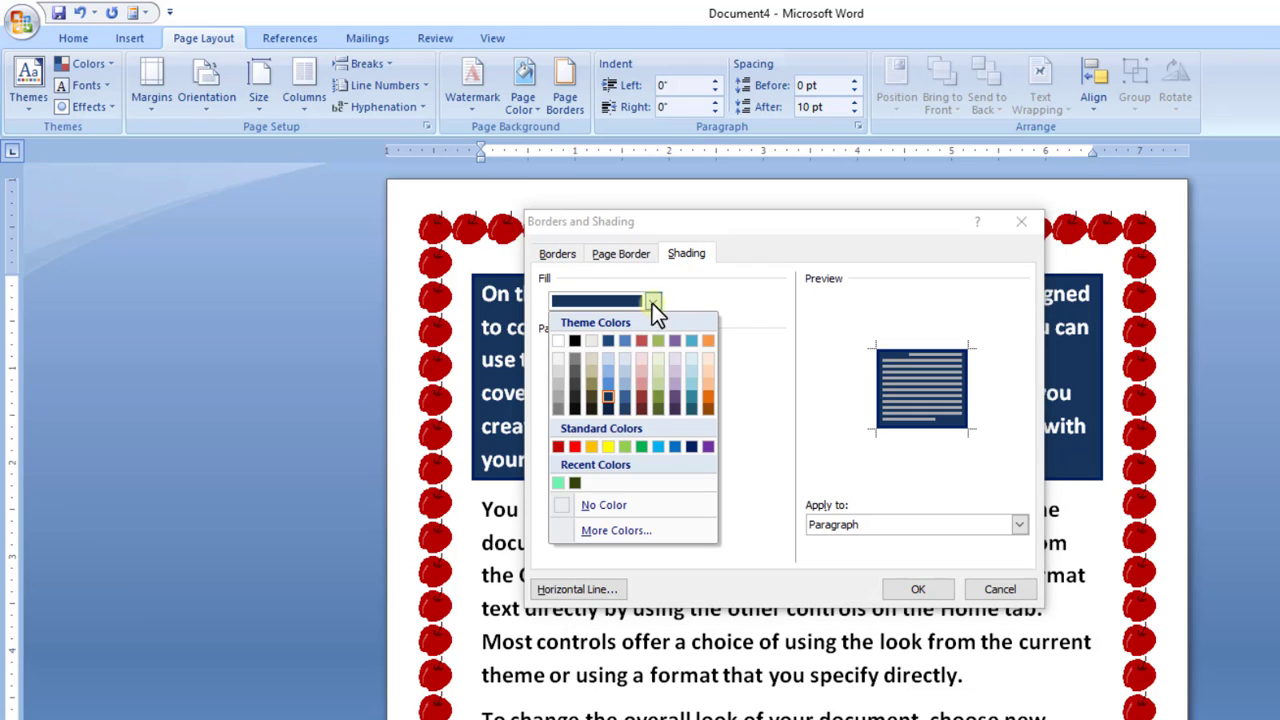
{"action": "left_click", "coordinate": [561, 504]}
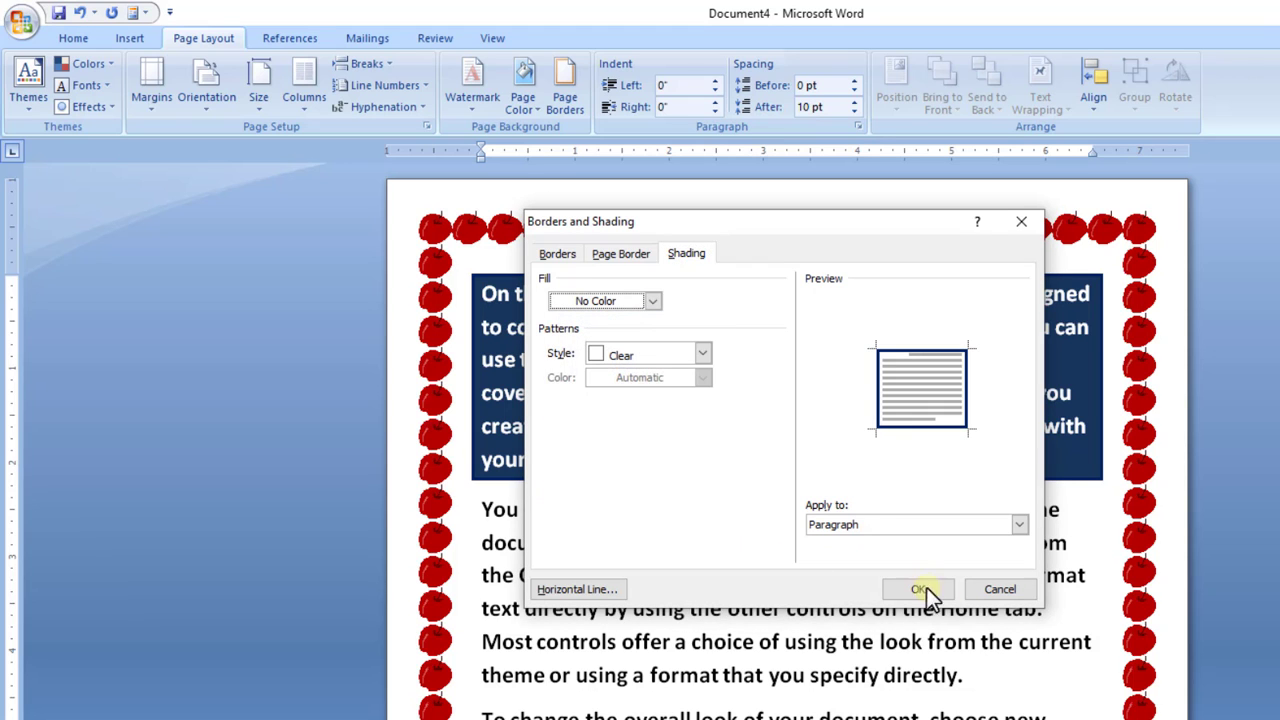
{"action": "left_click", "coordinate": [942, 591]}
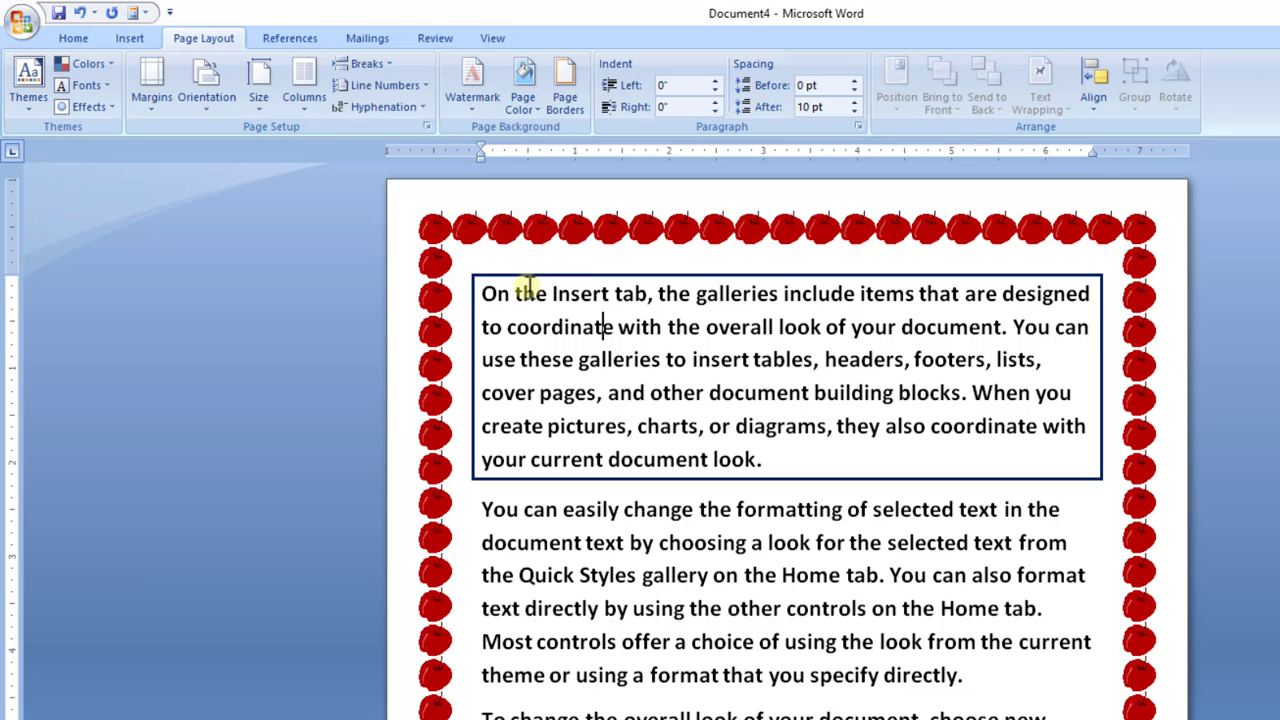
- Set the first paragraph's border to None, removing its blue box
{"action": "left_click", "coordinate": [566, 100]}
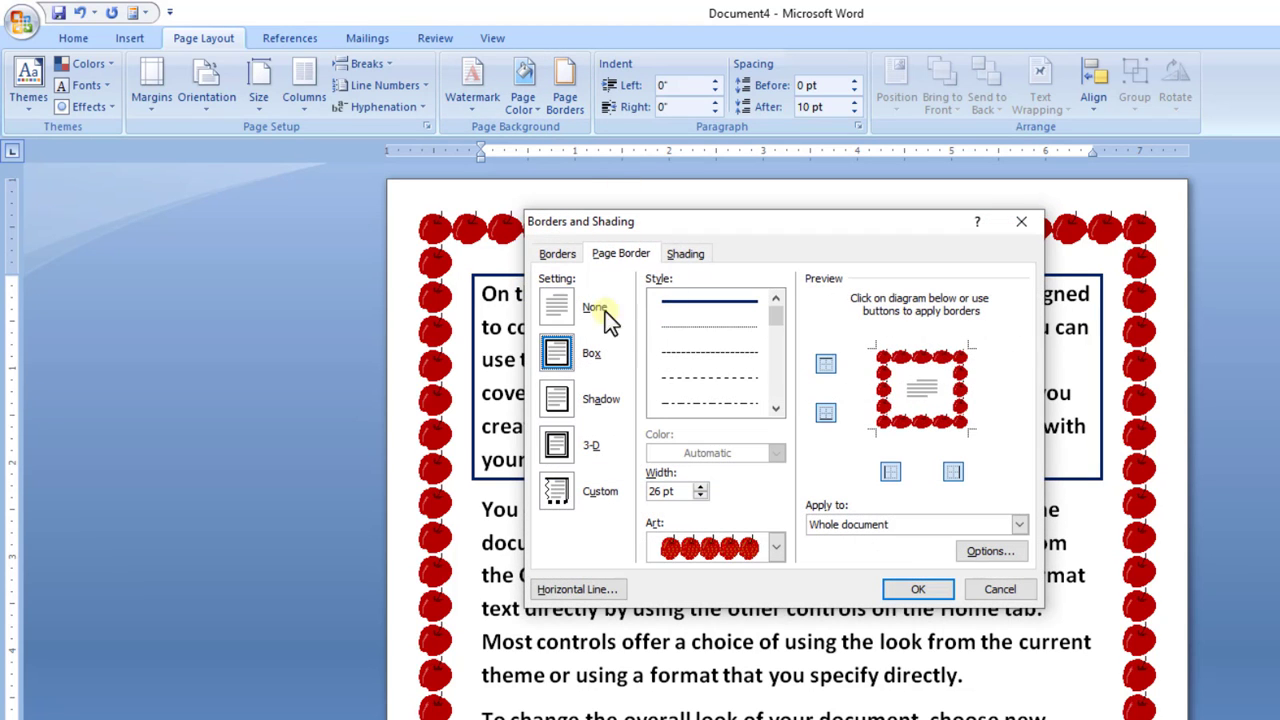
{"action": "left_click", "coordinate": [553, 255]}
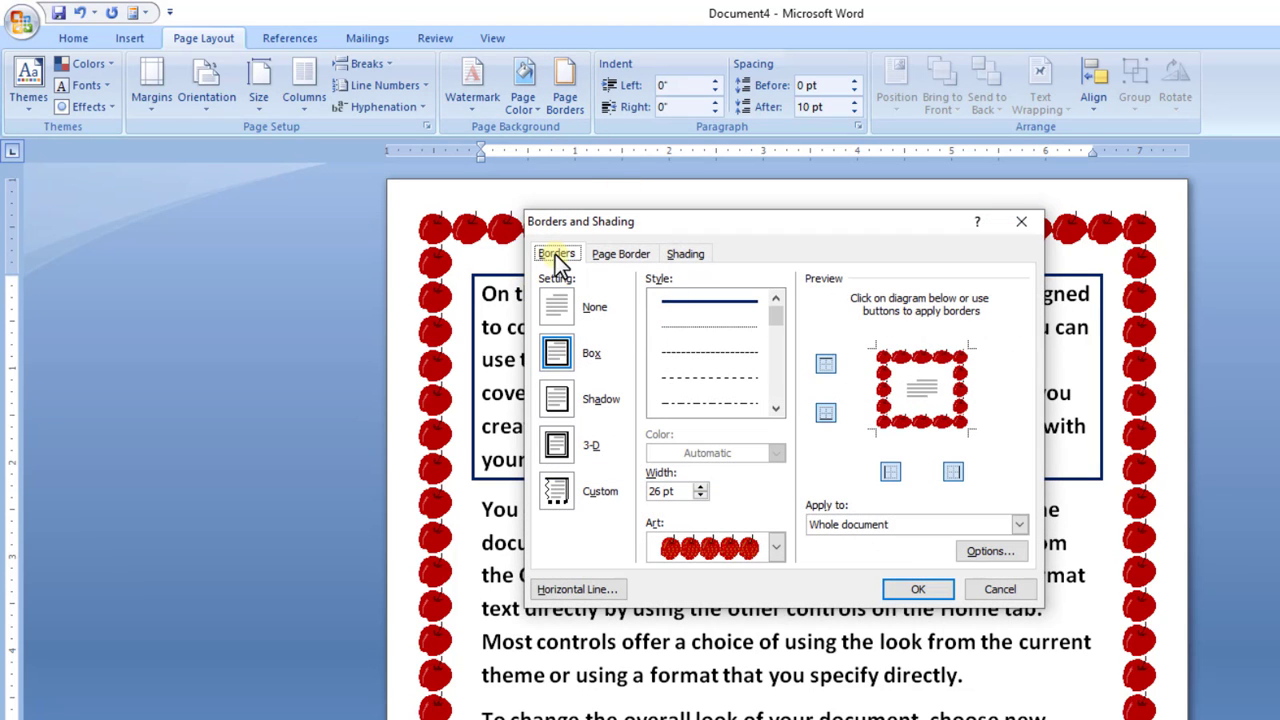
{"action": "left_click", "coordinate": [562, 319]}
{"action": "left_click", "coordinate": [910, 588]}
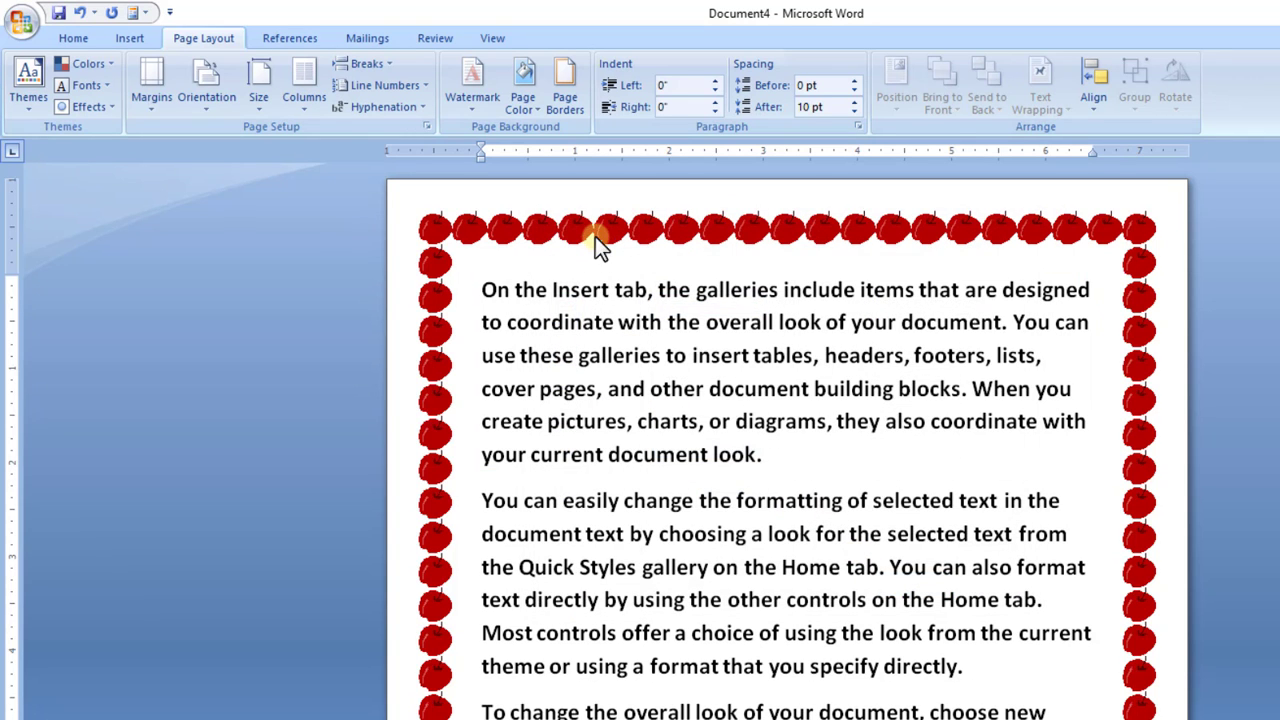
- Set the page border to None, removing the apple border
{"action": "left_click", "coordinate": [558, 102]}
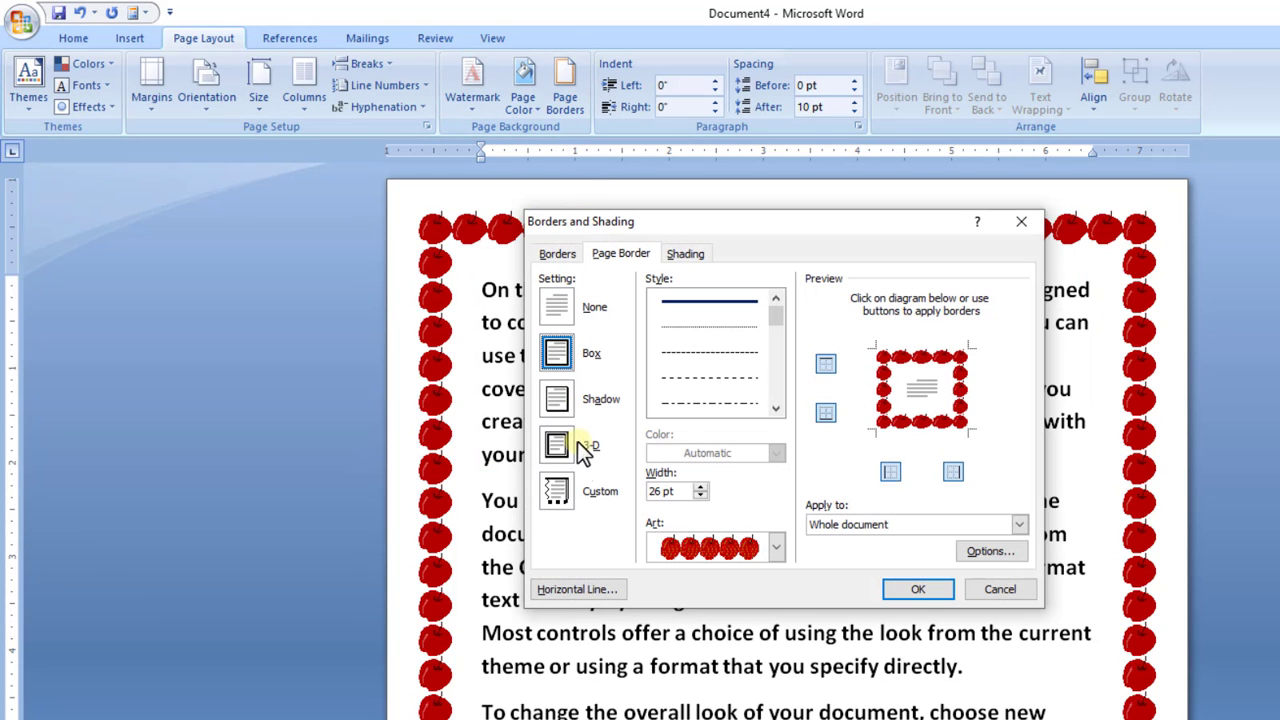
{"action": "left_click", "coordinate": [560, 304]}
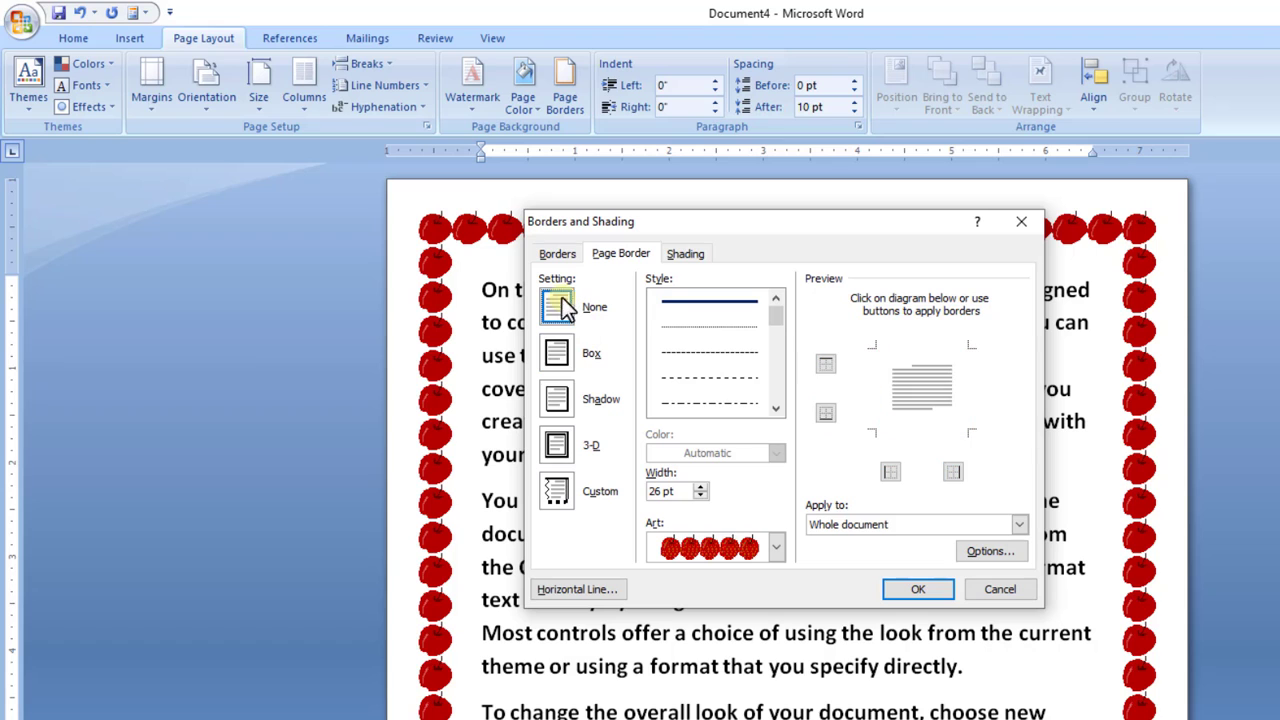
{"action": "left_click", "coordinate": [896, 592]}
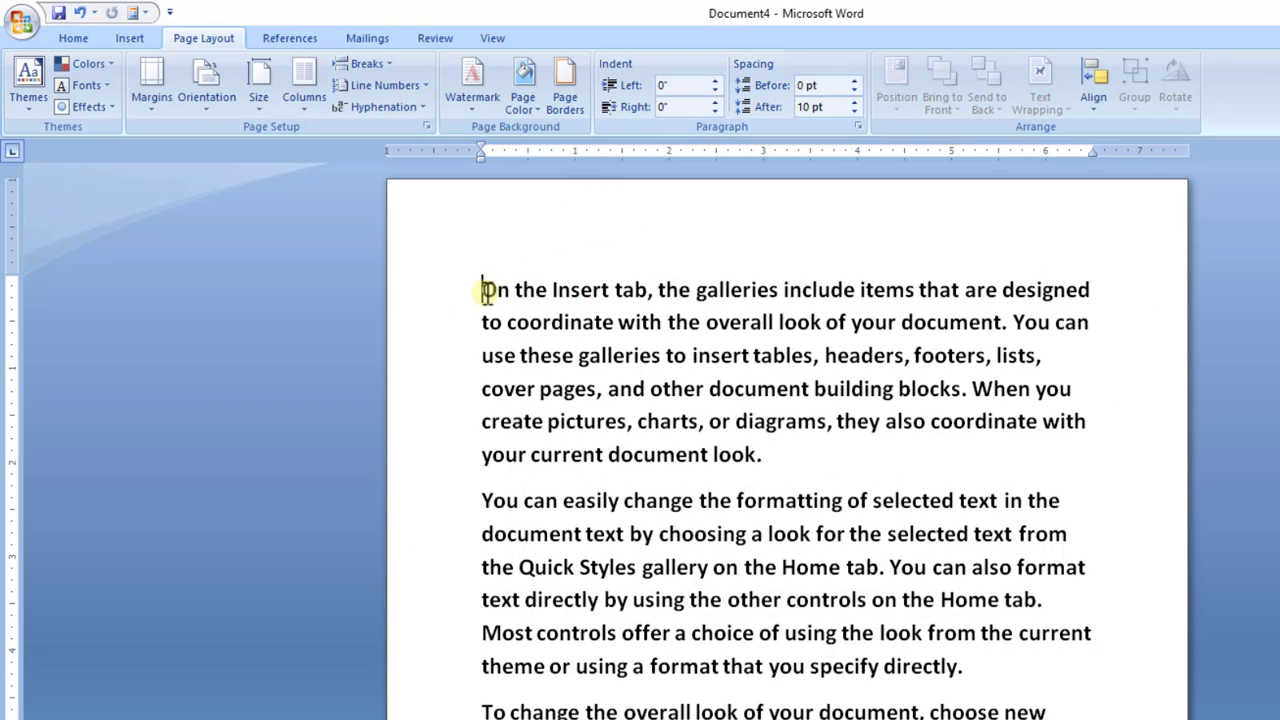
- Justify all three paragraphs with Ctrl+J, then select the first paragraph
{"action": "left_click_drag", "start_coordinate": [482, 289], "coordinate": [615, 322]}
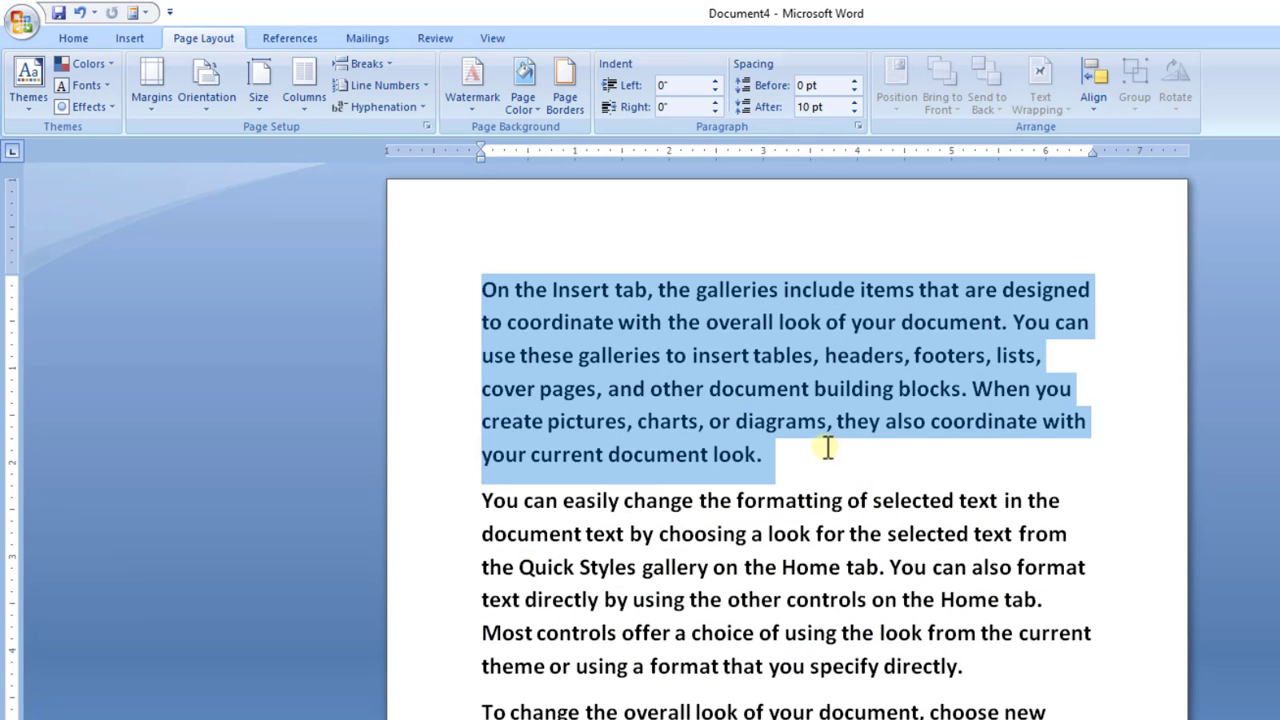
{"action": "left_click_drag", "start_coordinate": [645, 384], "coordinate": [830, 715]}
{"action": "scroll", "coordinate": [787, 440], "scroll_direction": "down", "scroll_amount": 3}
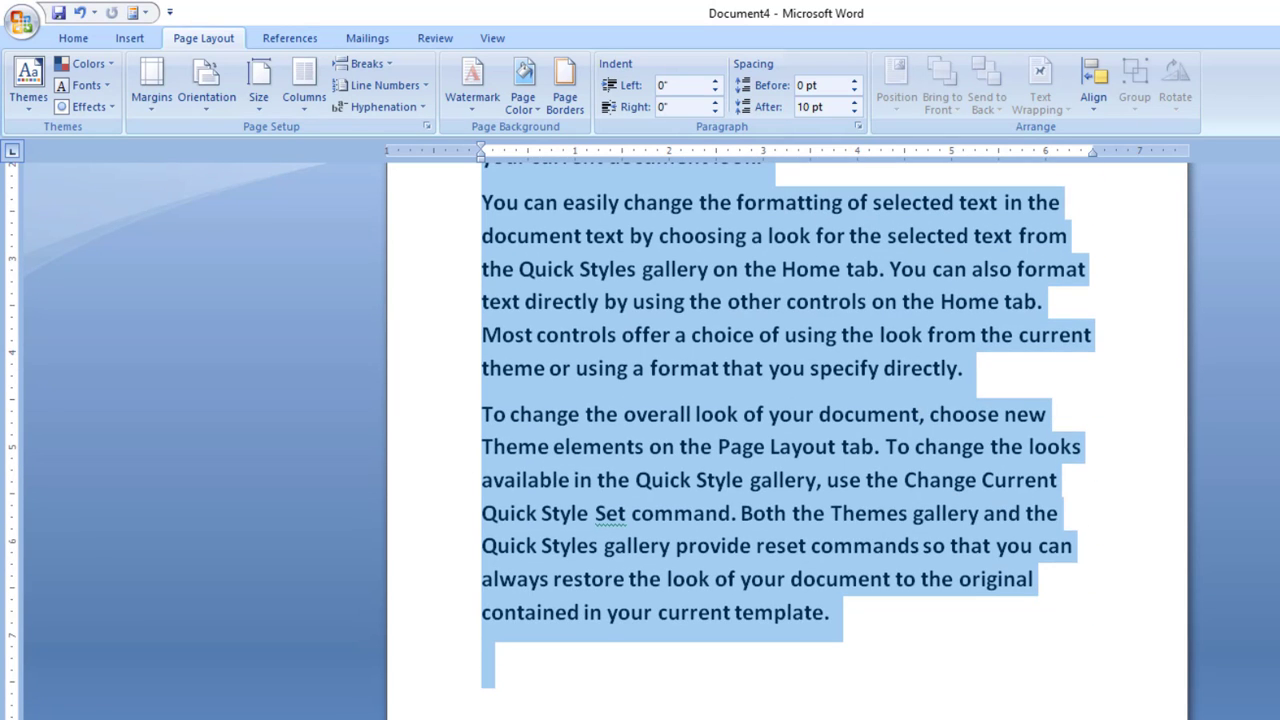
{"action": "key", "text": "ctrl+j"}
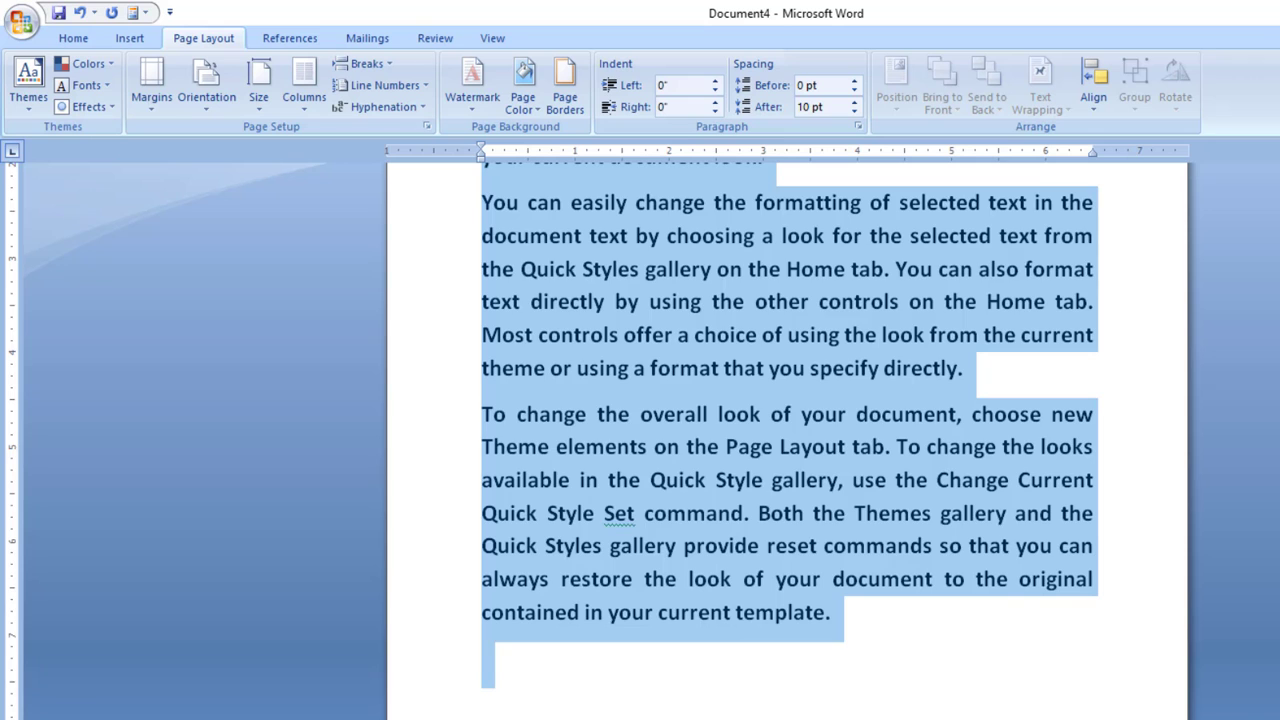
{"action": "scroll", "coordinate": [872, 362], "scroll_direction": "up", "scroll_amount": 3}
{"action": "left_click", "coordinate": [872, 362]}
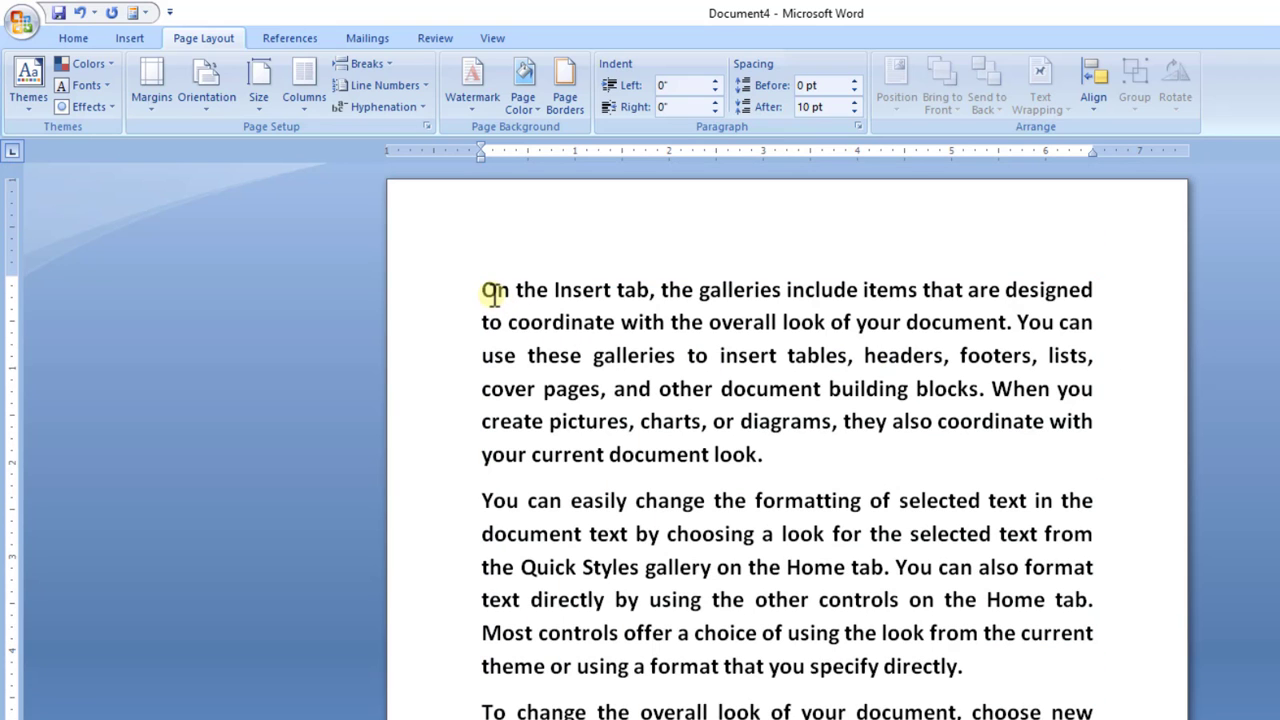
{"action": "left_click_drag", "start_coordinate": [483, 290], "coordinate": [803, 458]}
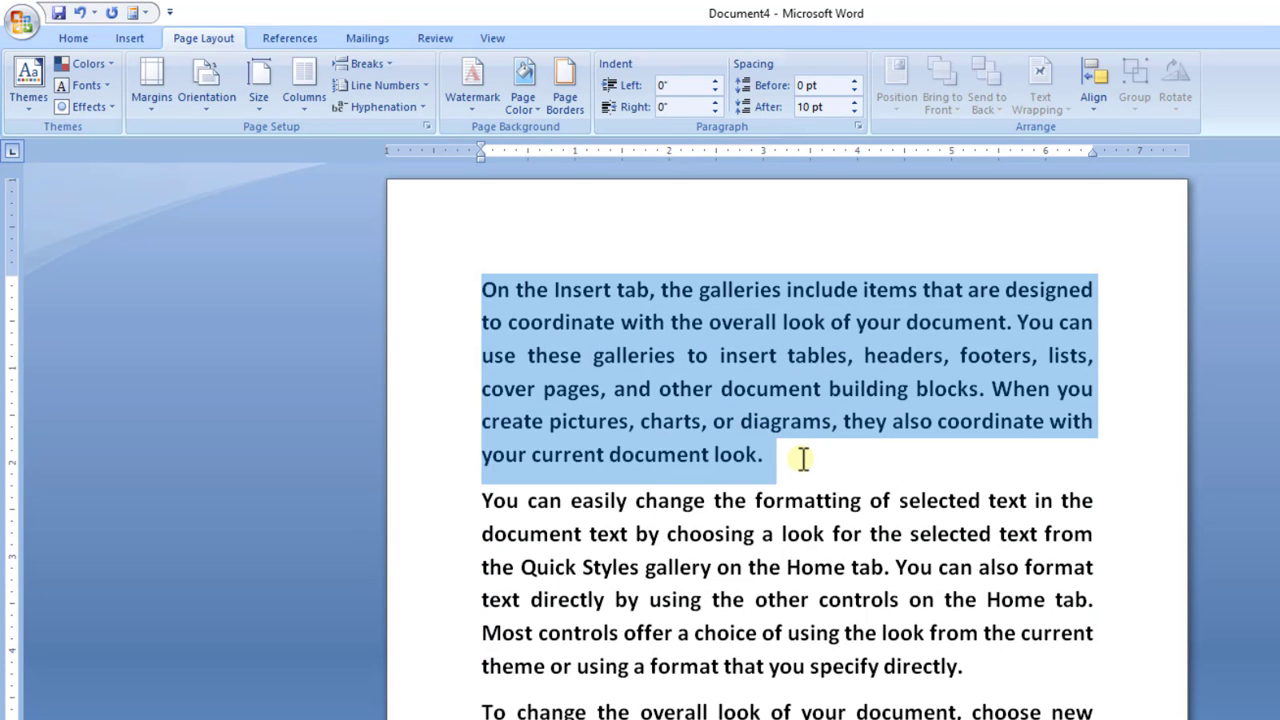
{"action": "left_click", "coordinate": [715, 82]}
{"action": "left_click", "coordinate": [715, 82]}
{"action": "left_click", "coordinate": [715, 82]}
{"action": "left_click", "coordinate": [715, 82]}
{"action": "left_click", "coordinate": [715, 82]}
{"action": "left_click", "coordinate": [715, 82]}
{"action": "left_click", "coordinate": [715, 82]}
{"action": "left_click", "coordinate": [715, 82]}
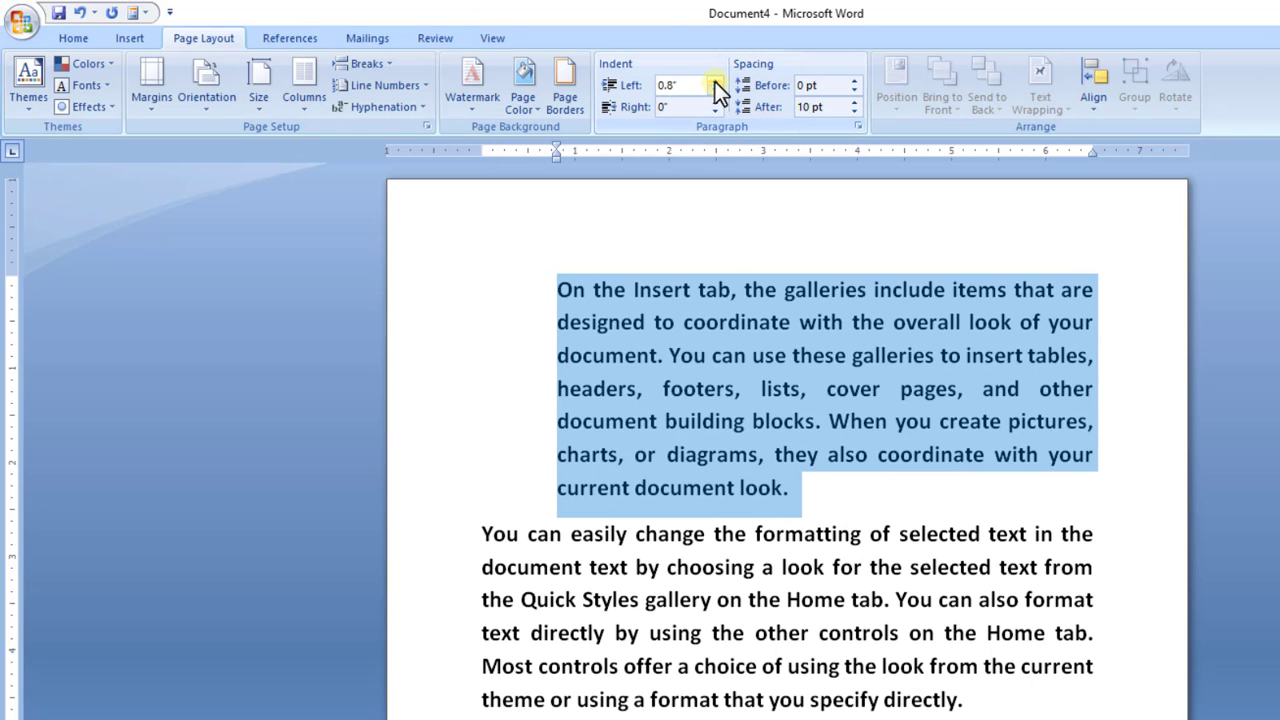
{"action": "left_click", "coordinate": [715, 82]}
{"action": "left_click", "coordinate": [715, 90]}
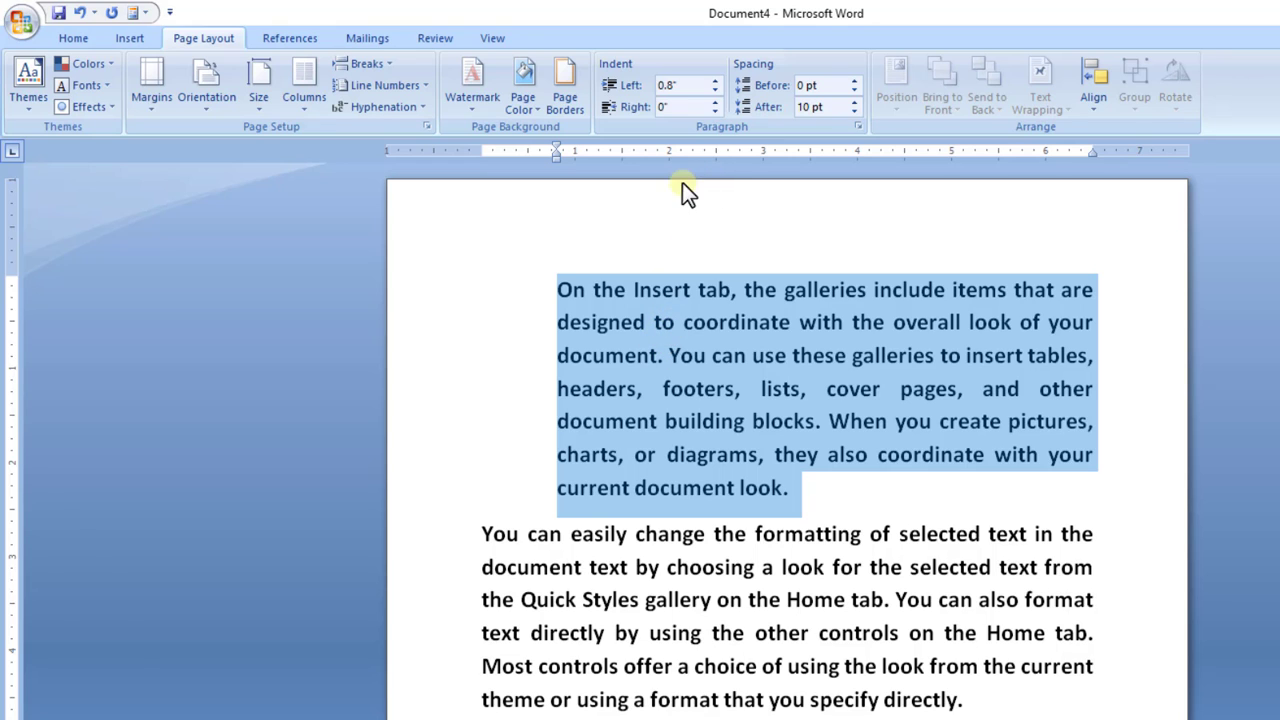
{"action": "left_click", "coordinate": [715, 90]}
{"action": "left_click", "coordinate": [715, 90]}
{"action": "left_click", "coordinate": [715, 90]}
{"action": "left_click", "coordinate": [715, 89]}
{"action": "left_click", "coordinate": [715, 89]}
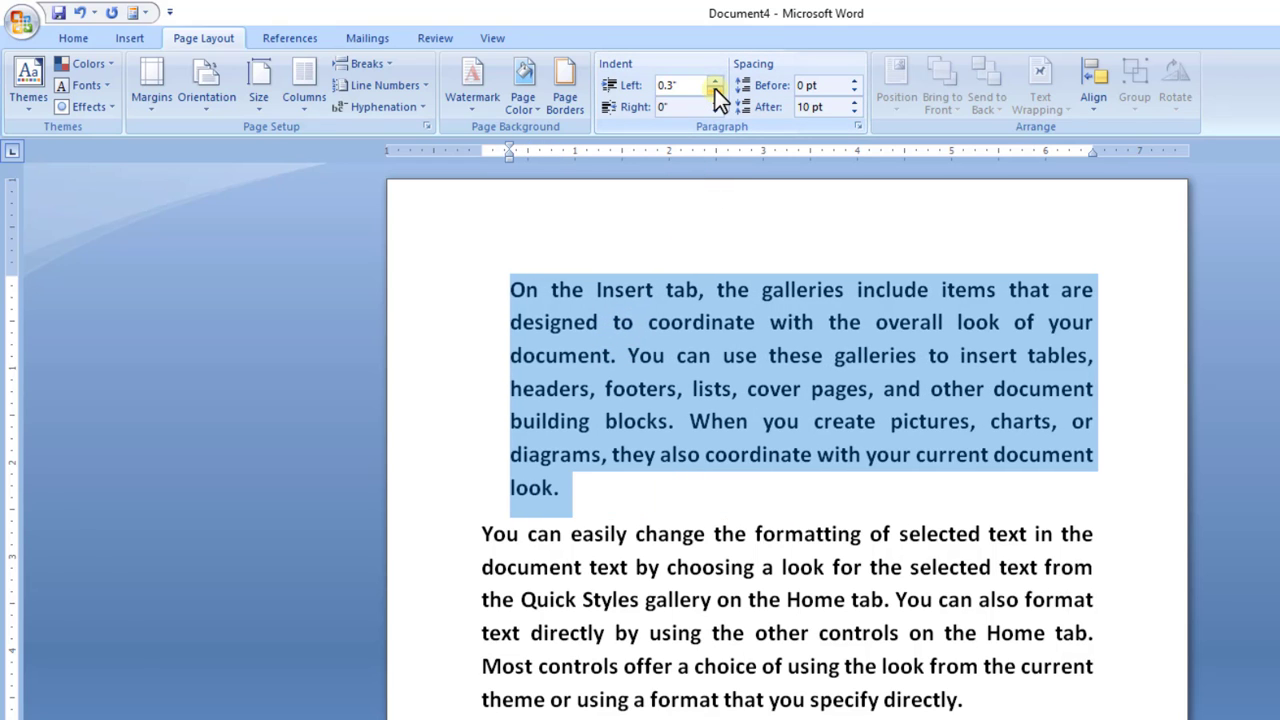
{"action": "left_click", "coordinate": [715, 89]}
{"action": "left_click", "coordinate": [715, 89]}
{"action": "left_click", "coordinate": [715, 89]}
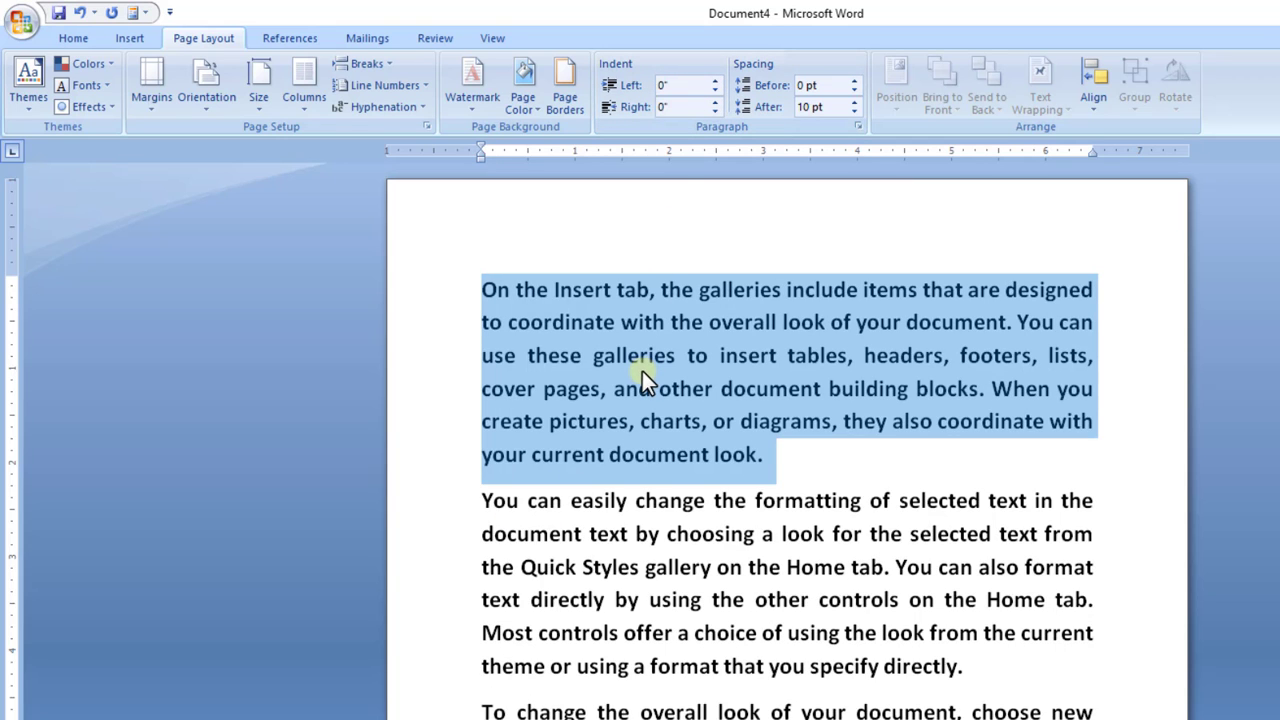
{"action": "left_click", "coordinate": [529, 323]}
{"action": "mouse_move", "coordinate": [484, 289]}
{"action": "left_mouse_down"}
{"action": "mouse_move", "coordinate": [876, 694]}
{"action": "mouse_move", "coordinate": [868, 469]}
{"action": "left_mouse_up"}
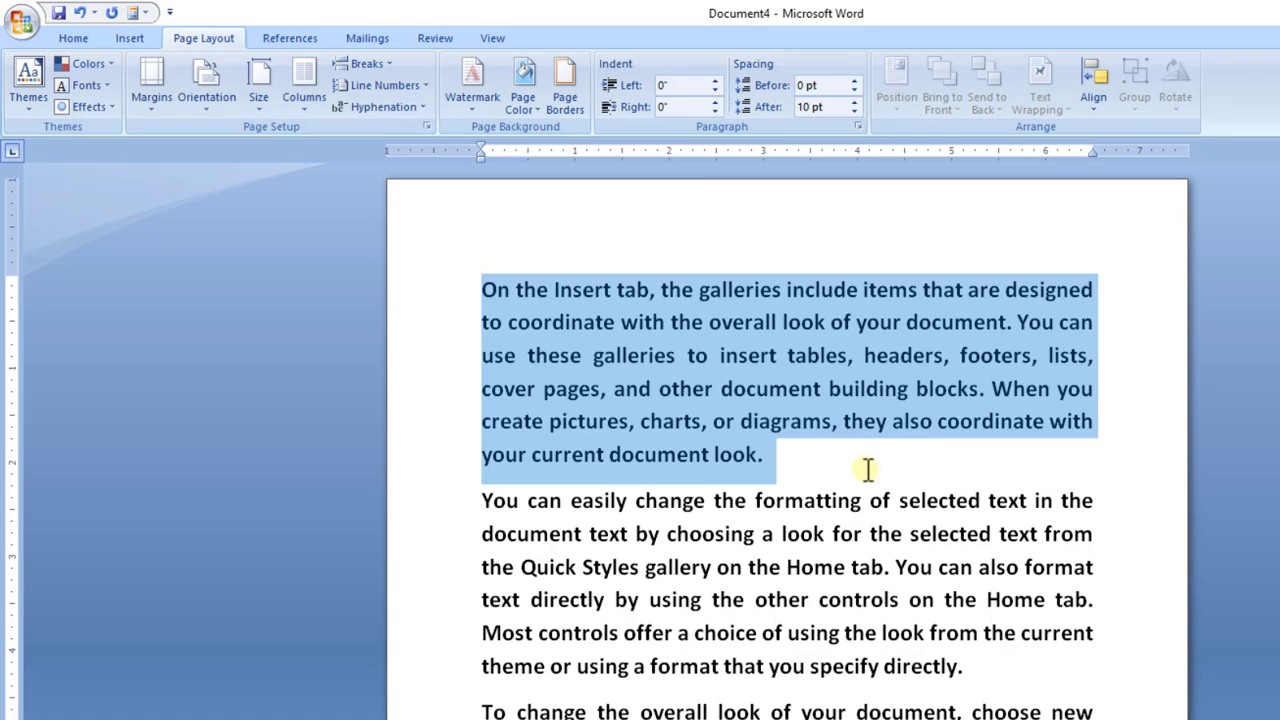
{"action": "left_click", "coordinate": [714, 103]}
{"action": "left_click", "coordinate": [714, 103]}
{"action": "left_click", "coordinate": [714, 103]}
{"action": "left_click", "coordinate": [714, 103]}
{"action": "left_click", "coordinate": [714, 103]}
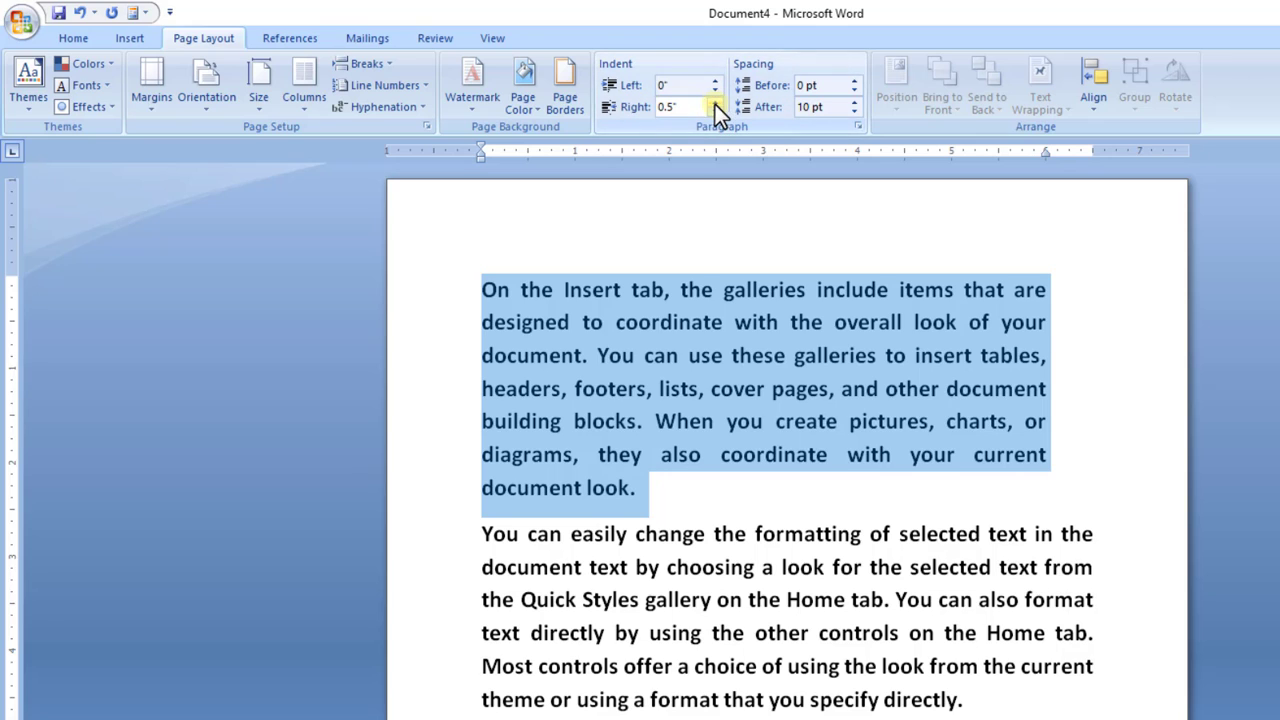
{"action": "left_click", "coordinate": [715, 104]}
{"action": "left_click", "coordinate": [715, 104]}
{"action": "left_click", "coordinate": [715, 104]}
{"action": "left_click", "coordinate": [715, 104]}
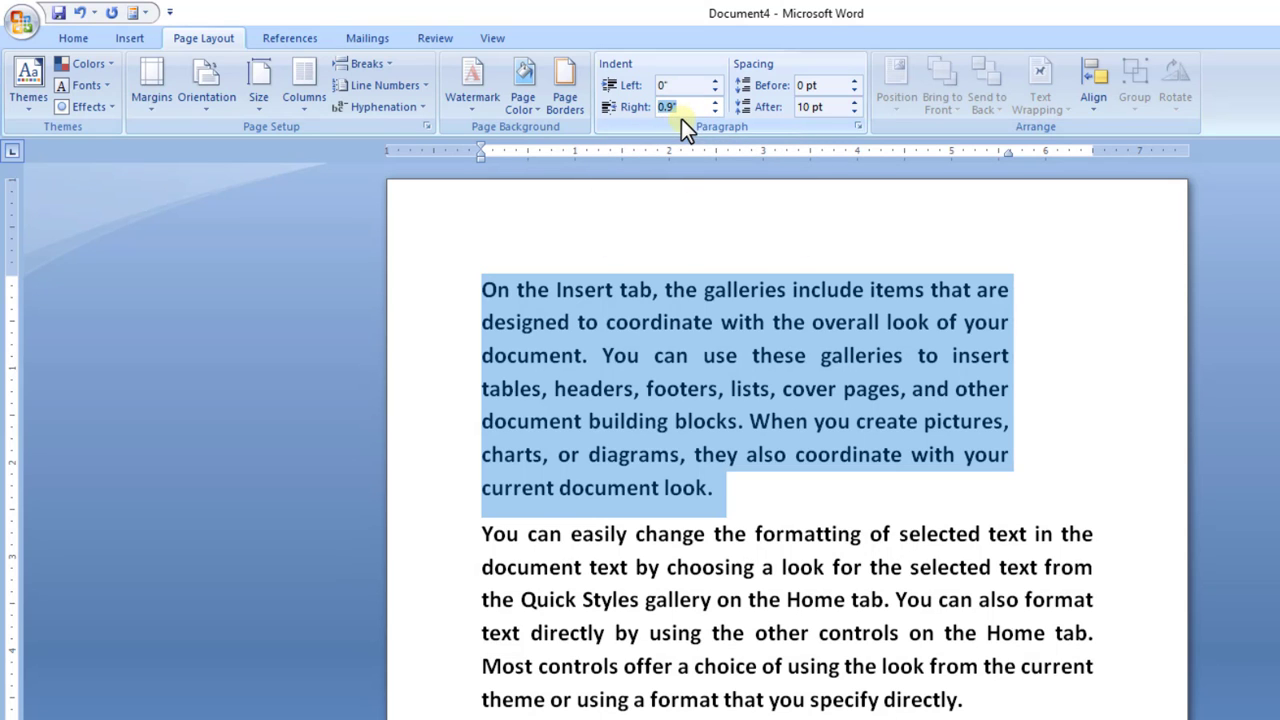
{"action": "type", "text": "0"}
{"action": "key", "text": "Return"}
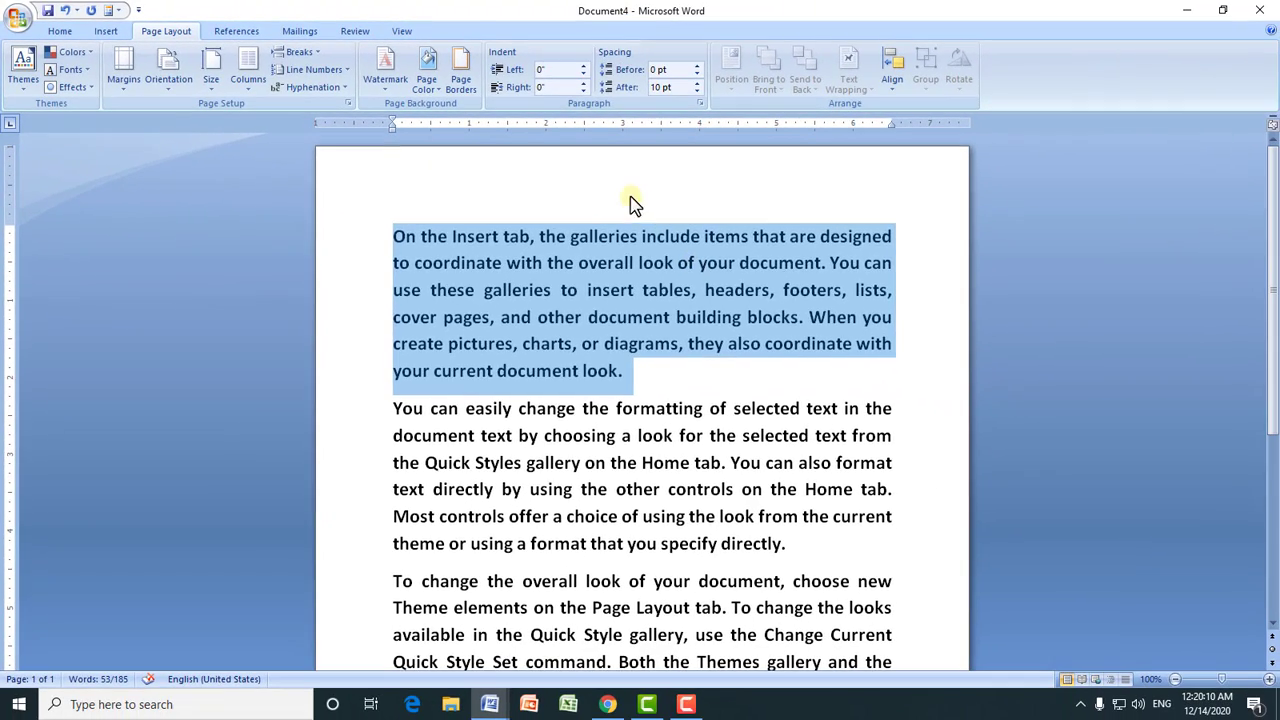
{"action": "left_click", "coordinate": [643, 236]}
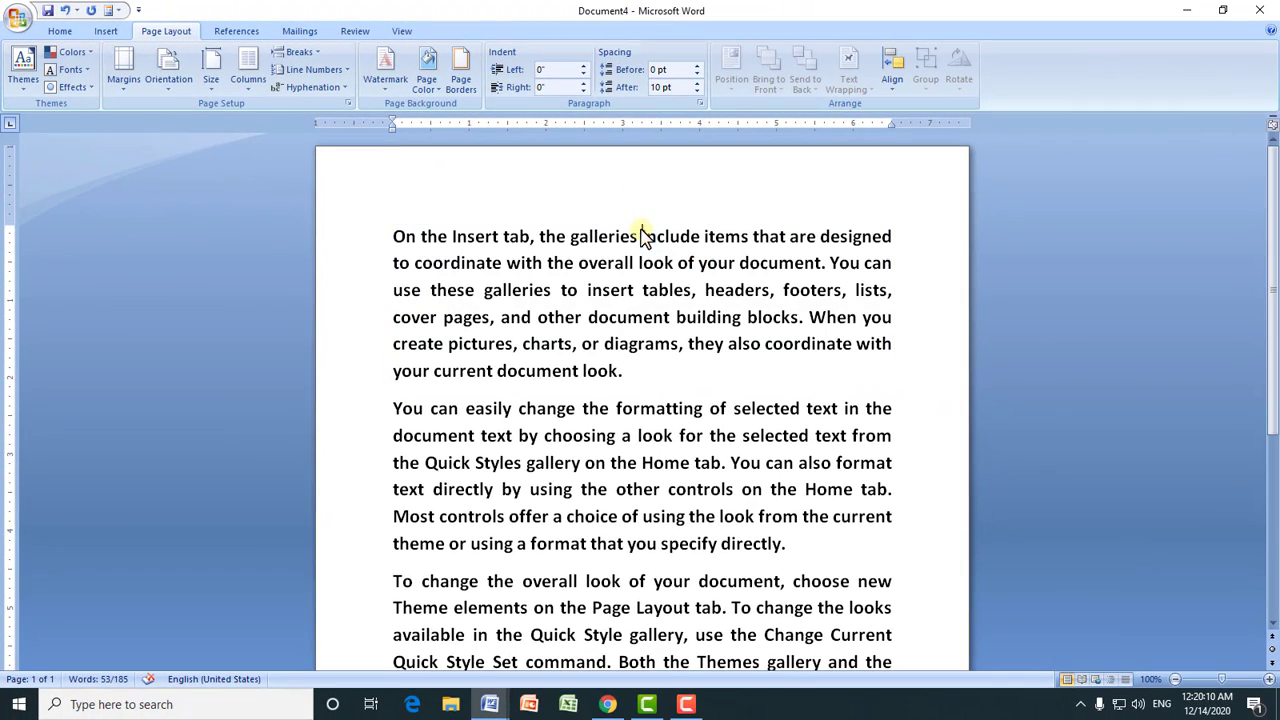
{"action": "left_click_drag", "start_coordinate": [397, 236], "coordinate": [763, 517]}
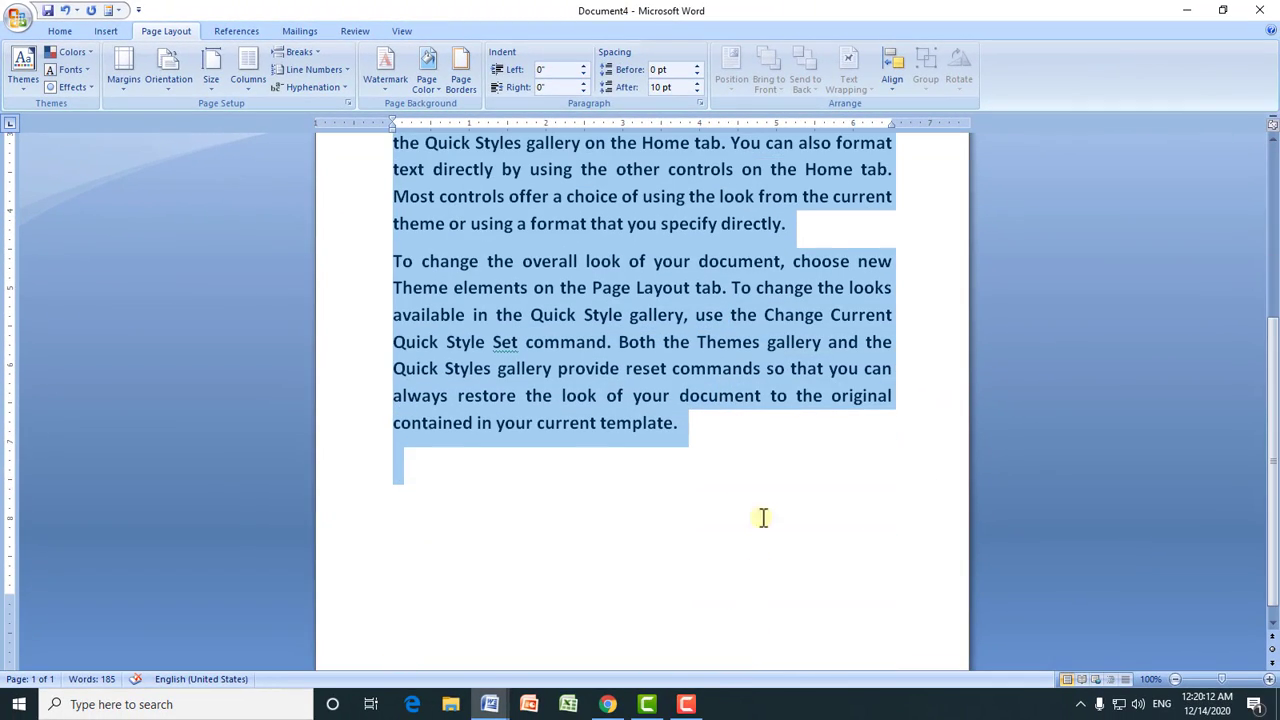
{"action": "left_click_drag", "start_coordinate": [1275, 400], "coordinate": [1128, 191]}
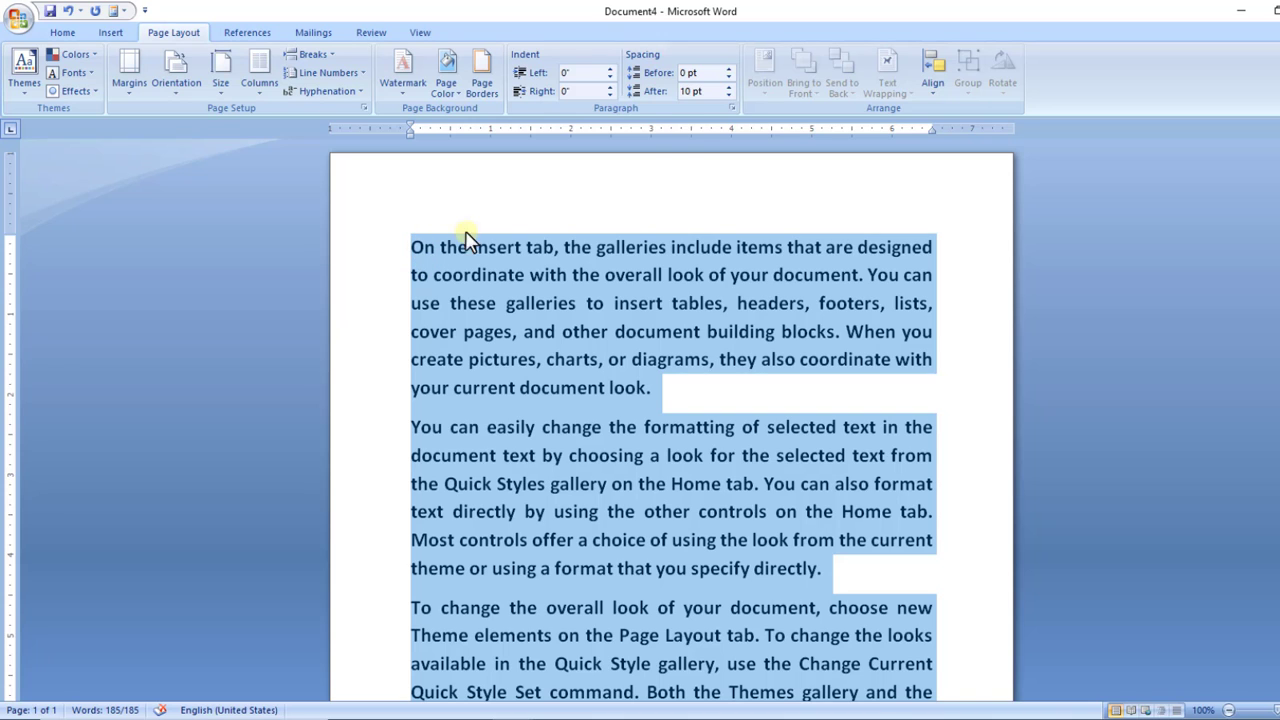
{"action": "left_click", "coordinate": [729, 68]}
{"action": "left_click", "coordinate": [729, 70]}
{"action": "left_click", "coordinate": [729, 70]}
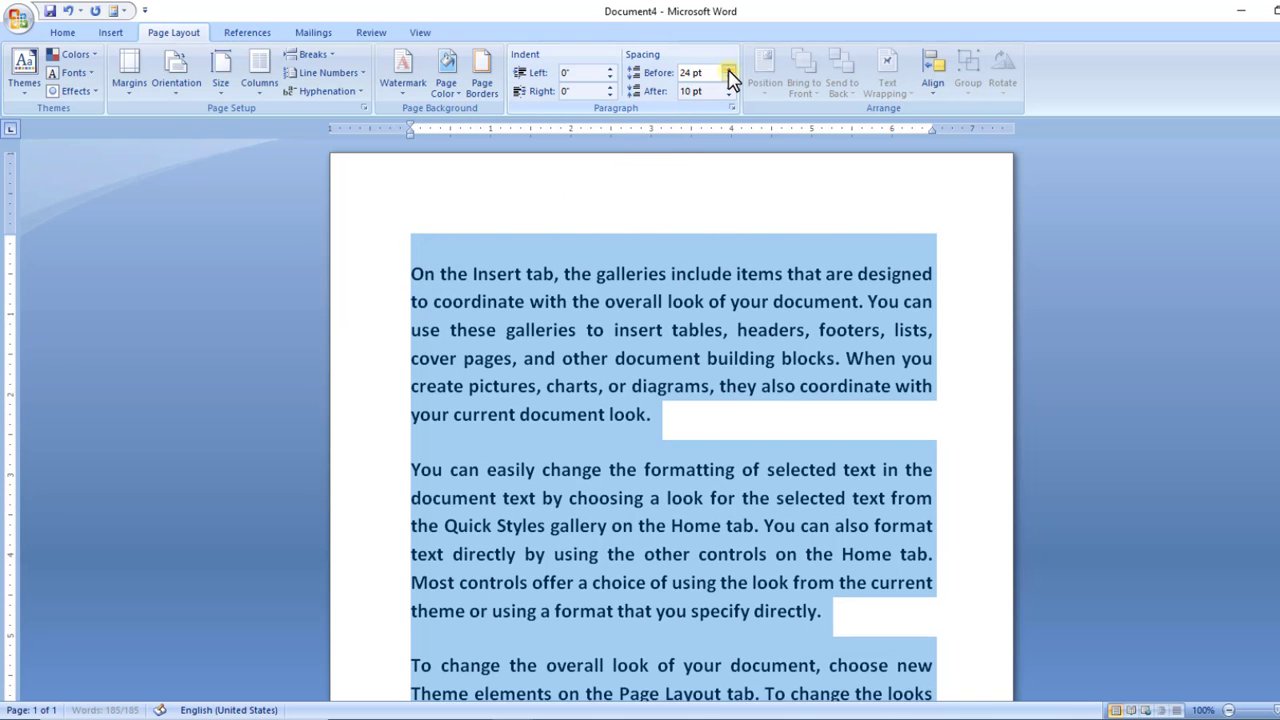
{"action": "left_click", "coordinate": [729, 70]}
{"action": "left_click", "coordinate": [729, 70]}
{"action": "left_click", "coordinate": [729, 70]}
{"action": "left_click", "coordinate": [729, 70]}
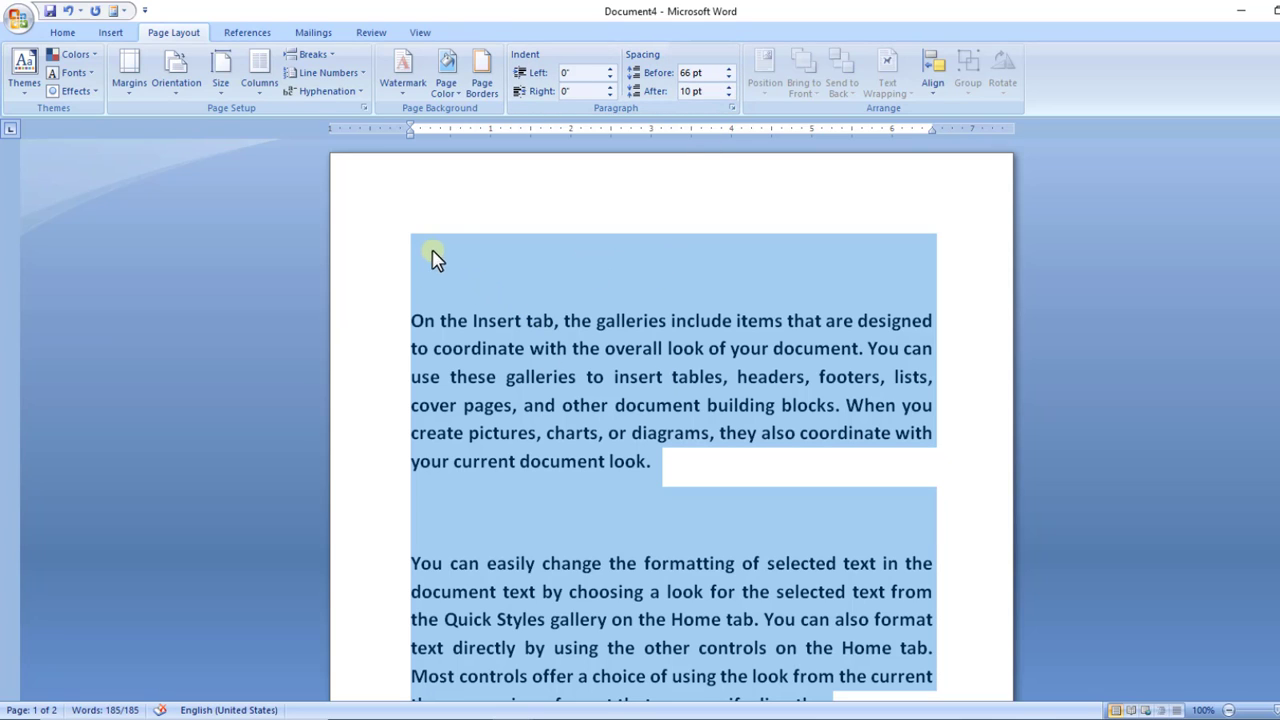
{"action": "left_click", "coordinate": [694, 73]}
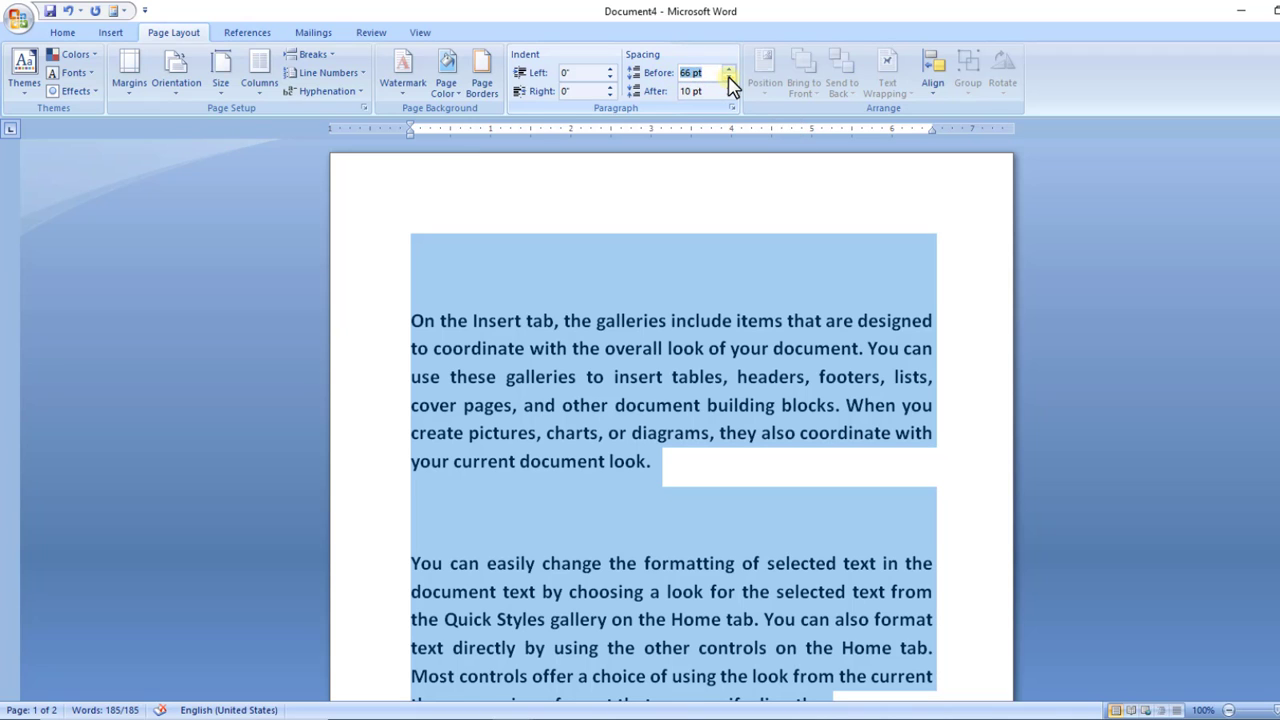
{"action": "left_click", "coordinate": [729, 79]}
{"action": "left_click", "coordinate": [729, 79]}
{"action": "left_click", "coordinate": [729, 79]}
{"action": "left_click", "coordinate": [729, 79]}
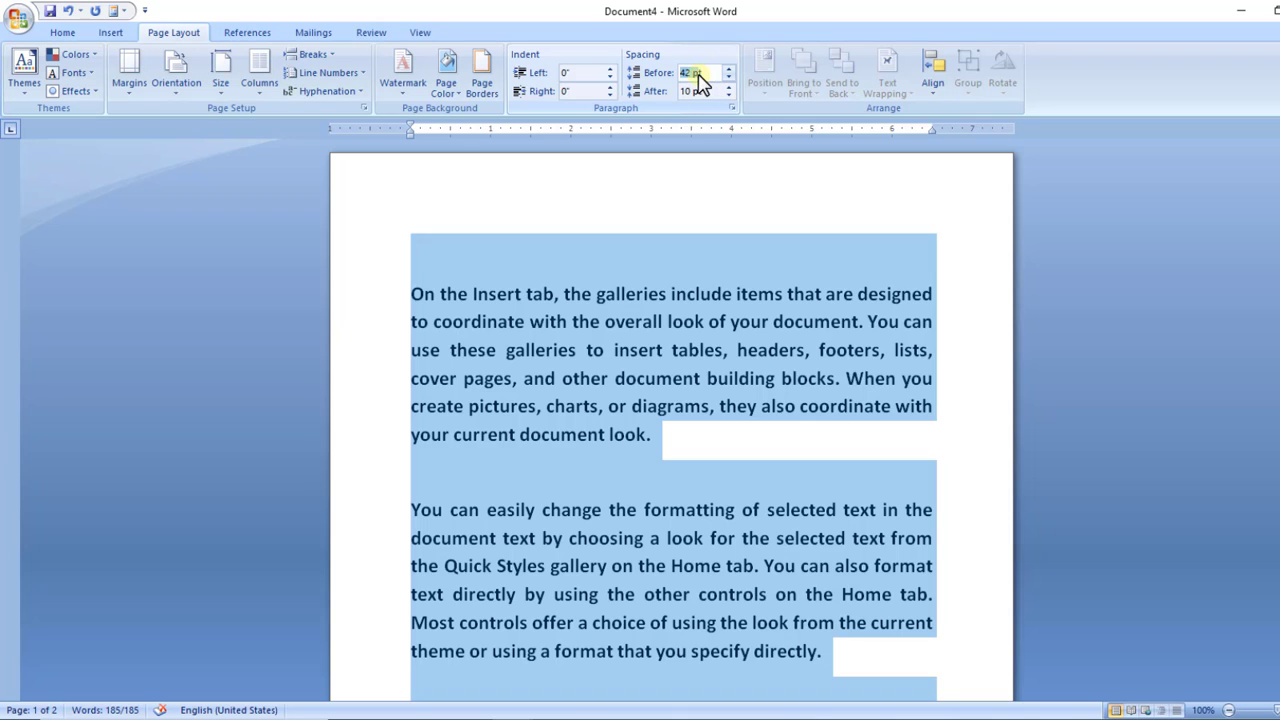
{"action": "type", "text": "0"}
{"action": "key", "text": "Return"}
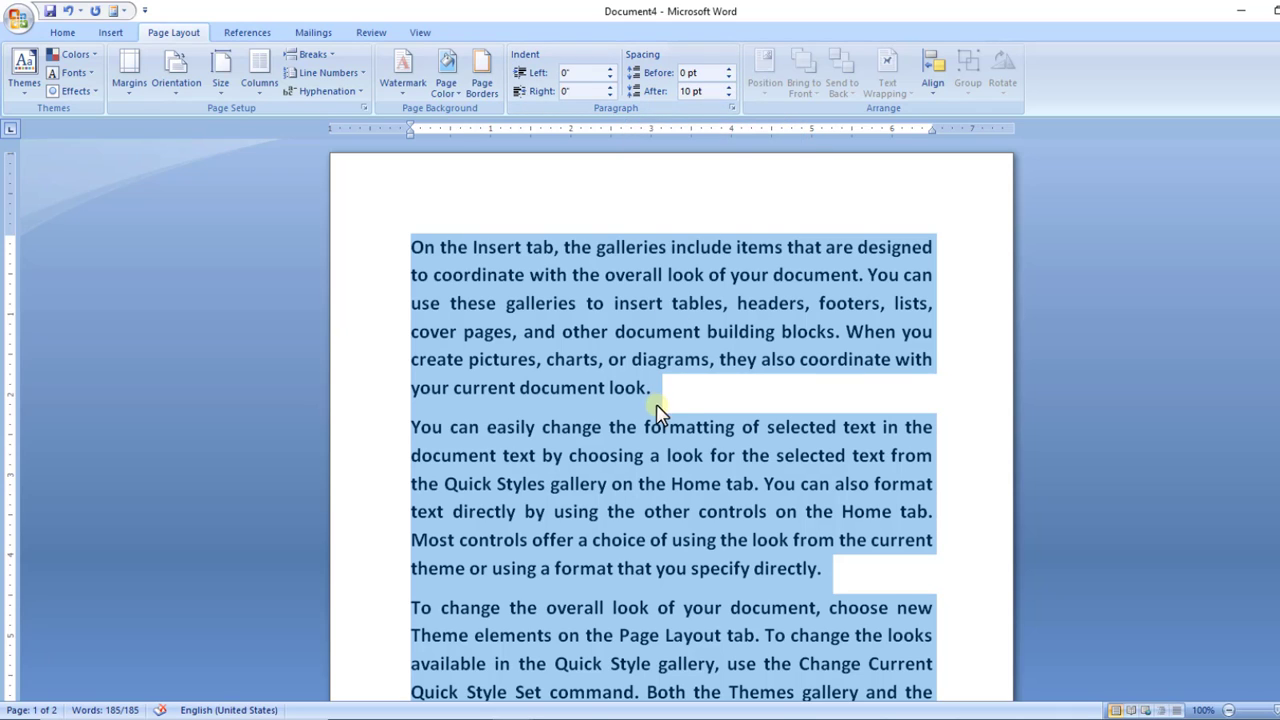
- Raise Spacing After to 48 pt for all paragraphs, then deselect to view the gaps
{"action": "left_click", "coordinate": [729, 86]}
{"action": "left_click", "coordinate": [729, 86]}
{"action": "left_click", "coordinate": [729, 86]}
{"action": "left_click", "coordinate": [729, 86]}
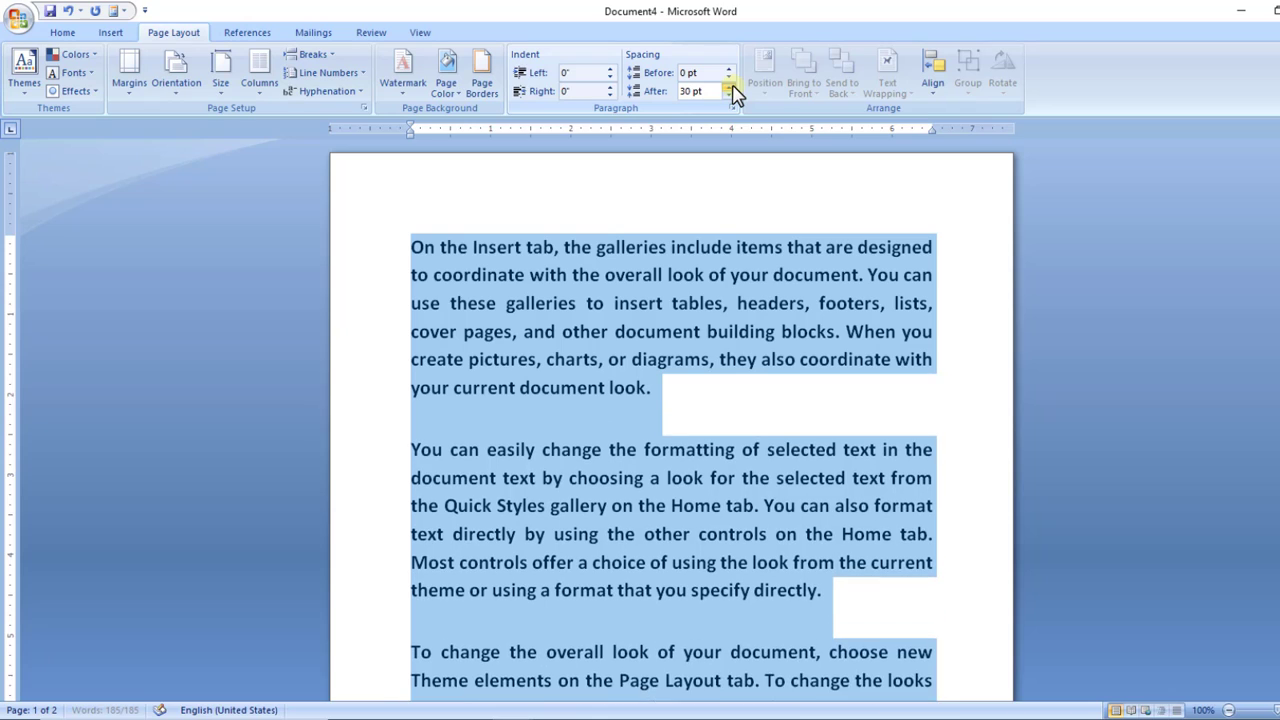
{"action": "left_click", "coordinate": [729, 86]}
{"action": "left_click", "coordinate": [729, 86]}
{"action": "left_click", "coordinate": [729, 86]}
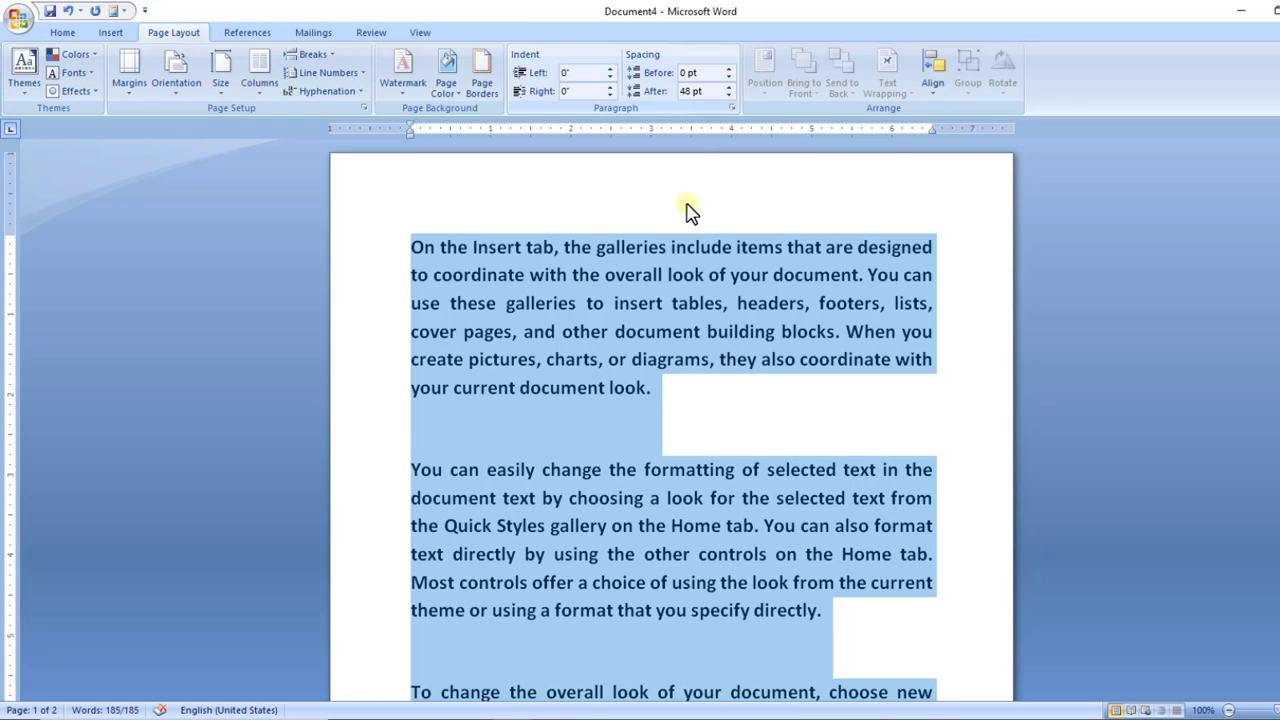
{"action": "left_click", "coordinate": [523, 426]}
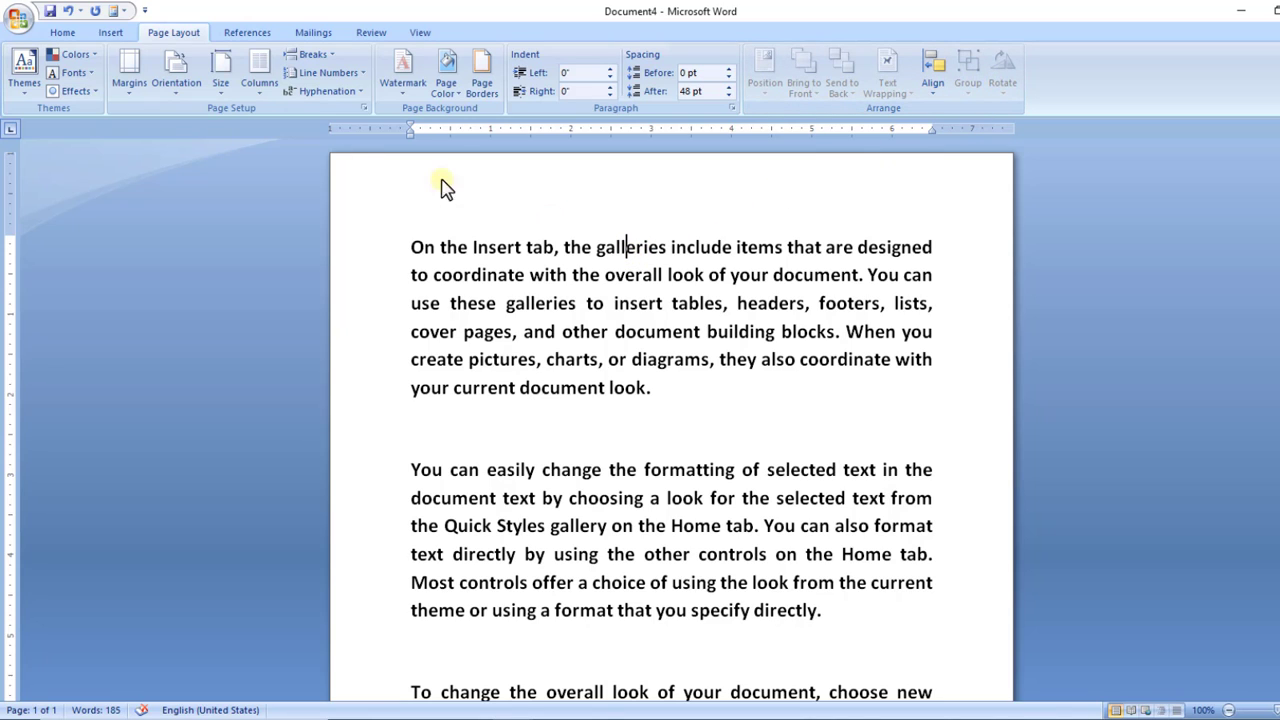
- Draw a Smiley Face from Basic Shapes, about 2.46 by 2.47 inches, over the first paragraph
{"action": "left_click", "coordinate": [110, 32]}
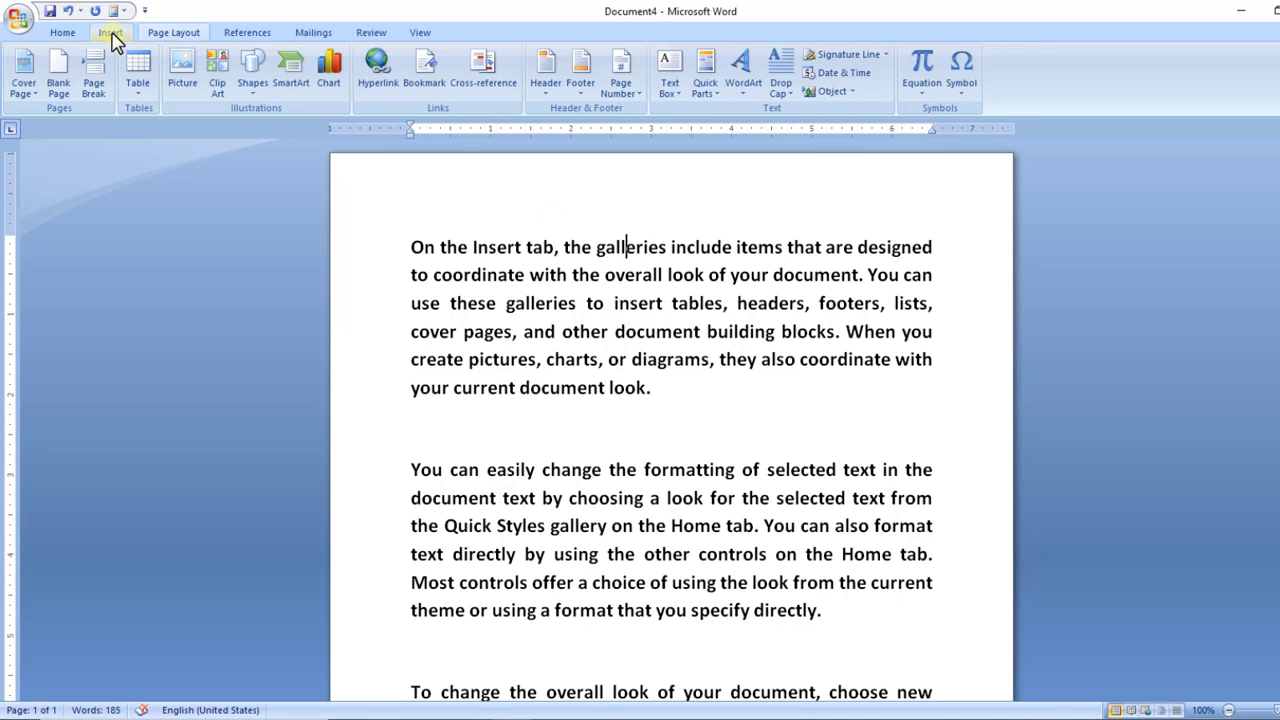
{"action": "left_click", "coordinate": [252, 92]}
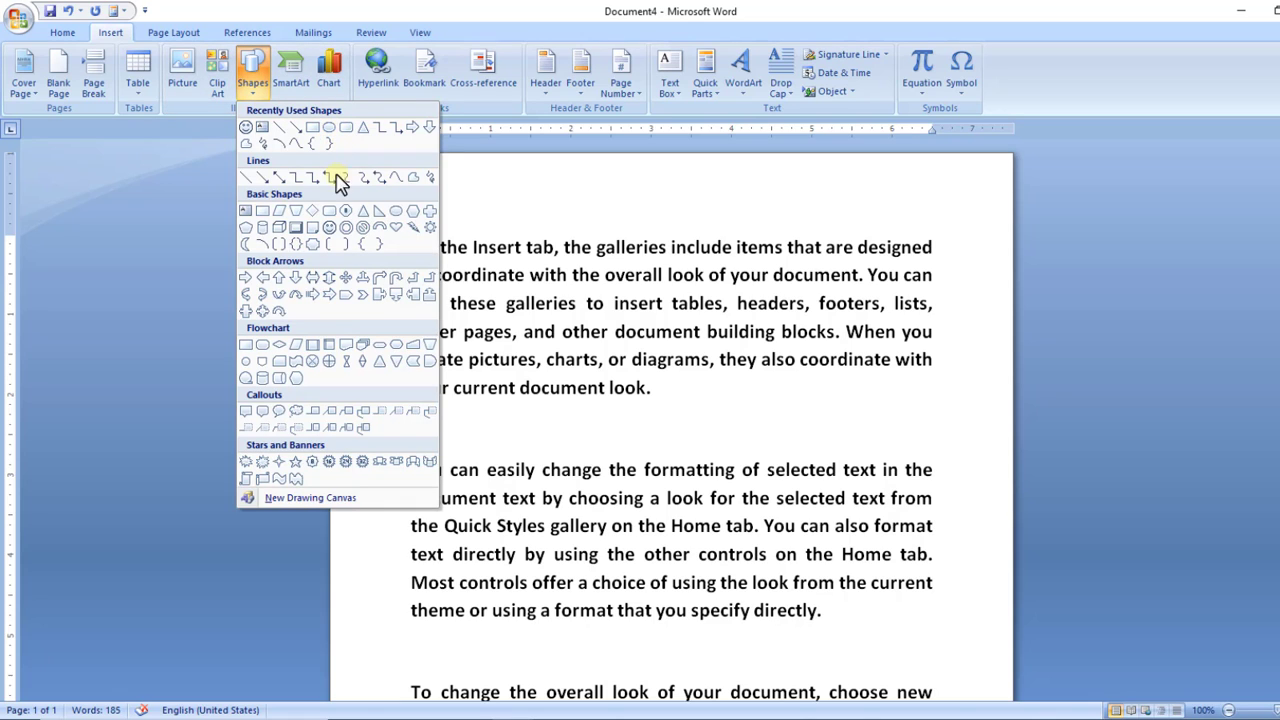
{"action": "left_click", "coordinate": [330, 229]}
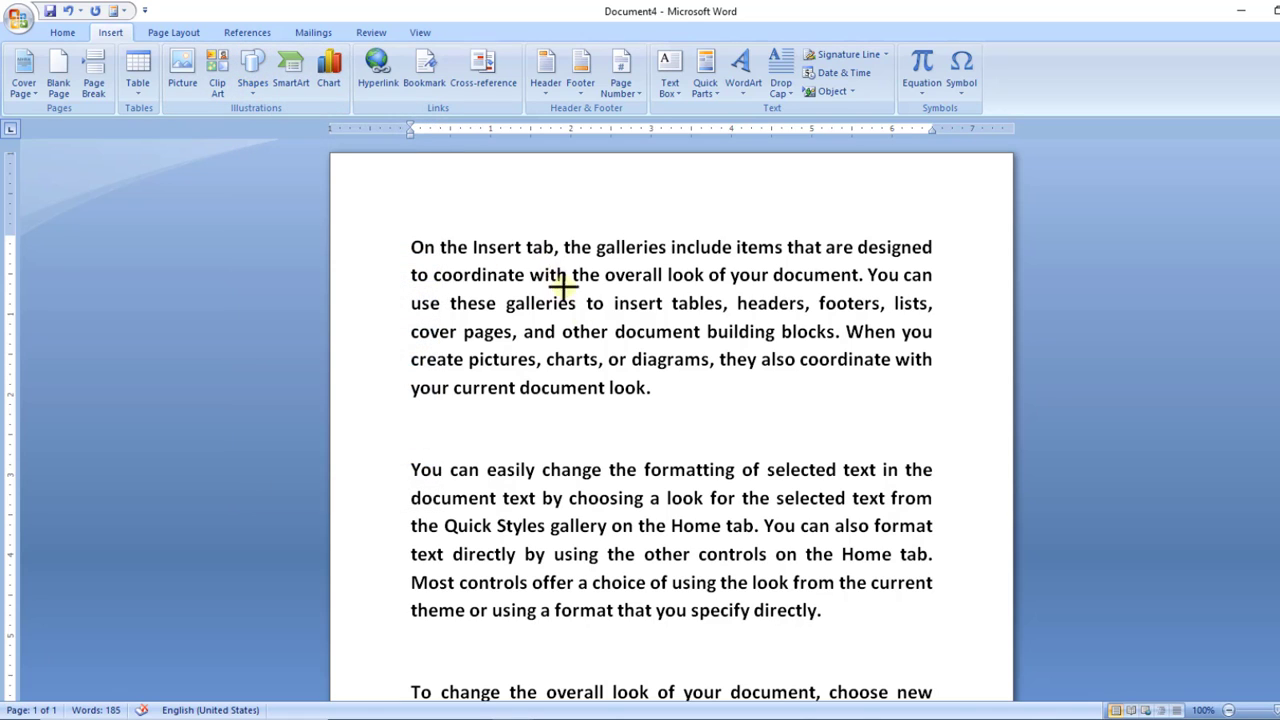
{"action": "left_click_drag", "start_coordinate": [548, 262], "coordinate": [745, 459]}
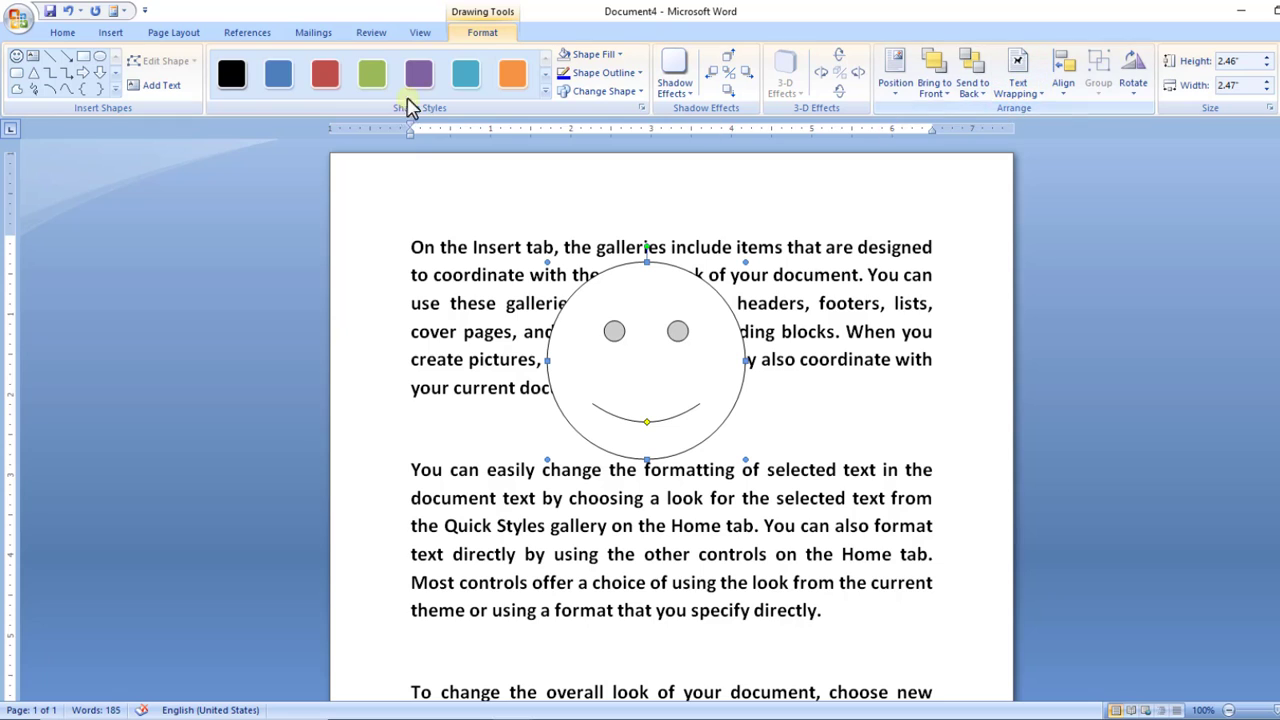
{"action": "left_click", "coordinate": [175, 33]}
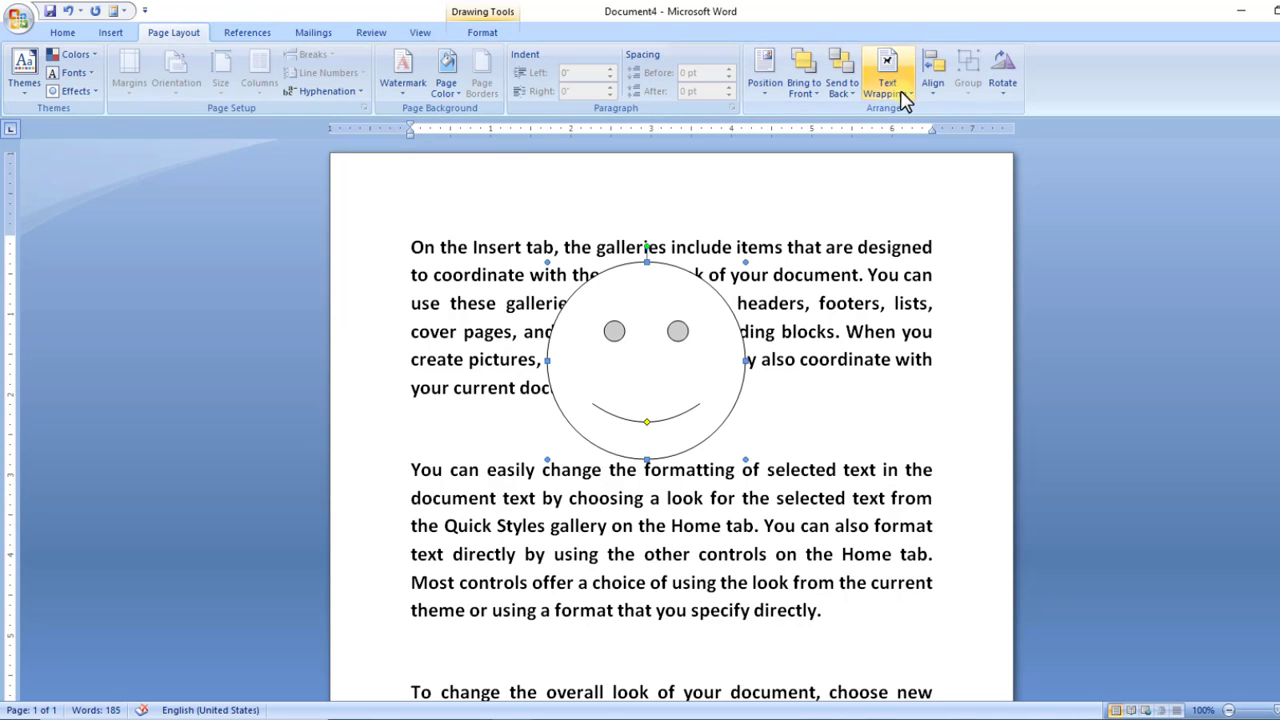
- Fill the smiley using the blue shape style
{"action": "left_click", "coordinate": [766, 88]}
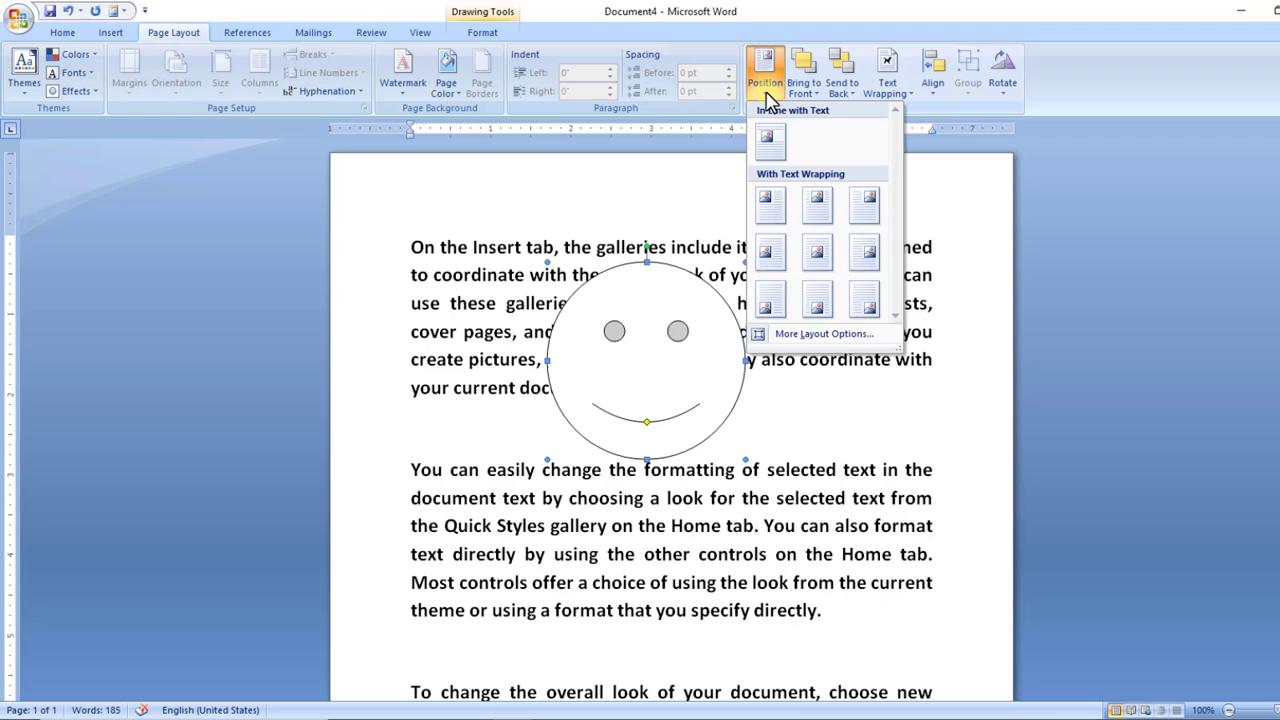
{"action": "left_click", "coordinate": [482, 32]}
{"action": "left_click", "coordinate": [466, 80]}
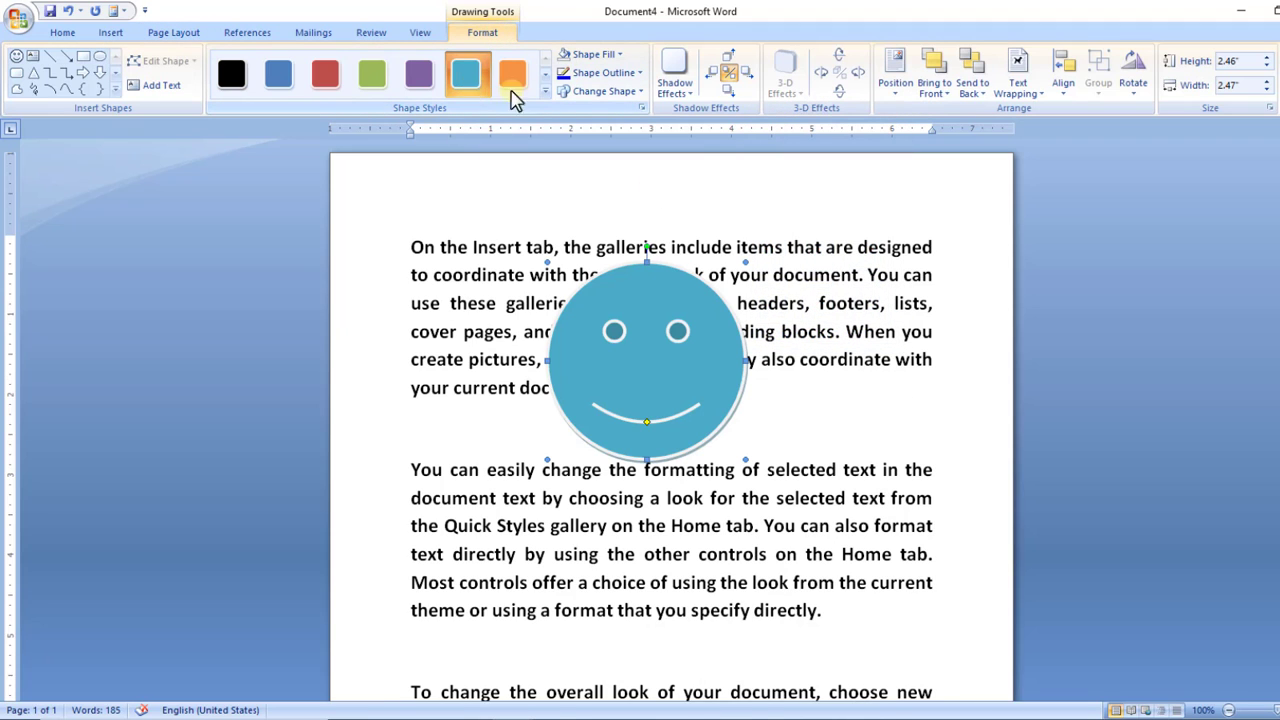
- Position the smiley at top left with text wrapping around it
{"action": "left_click", "coordinate": [174, 32]}
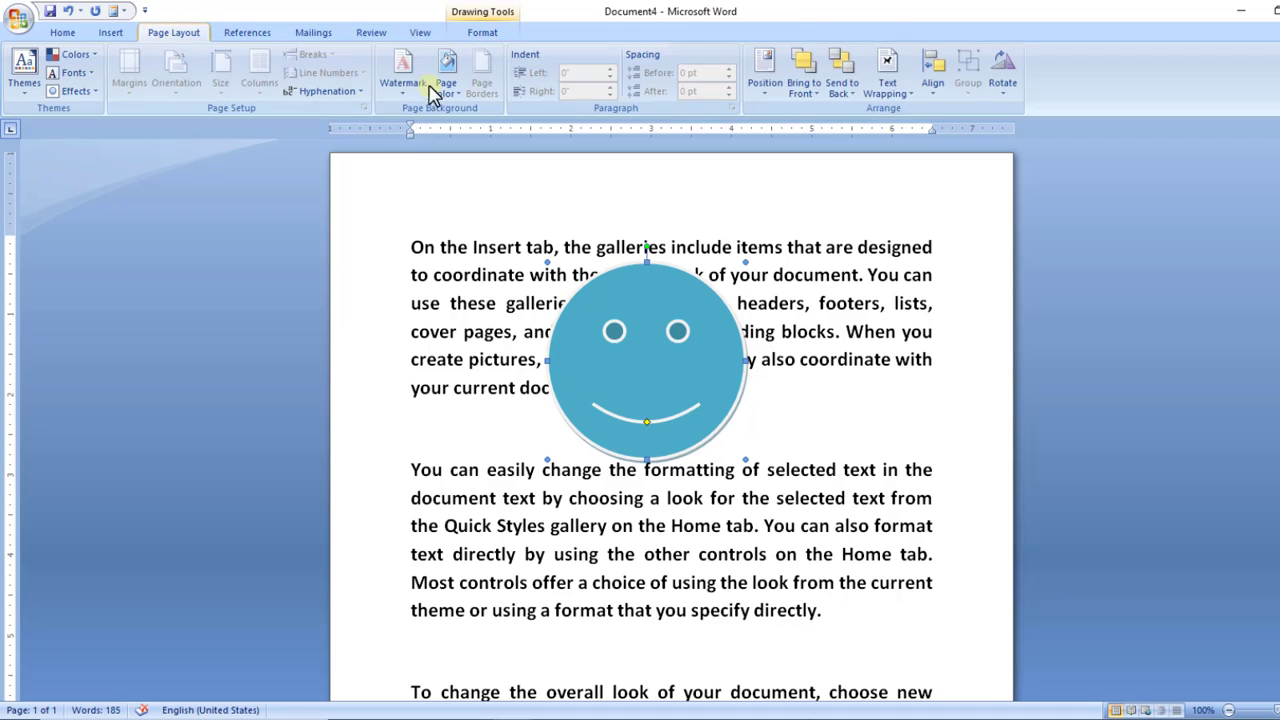
{"action": "left_click", "coordinate": [764, 85]}
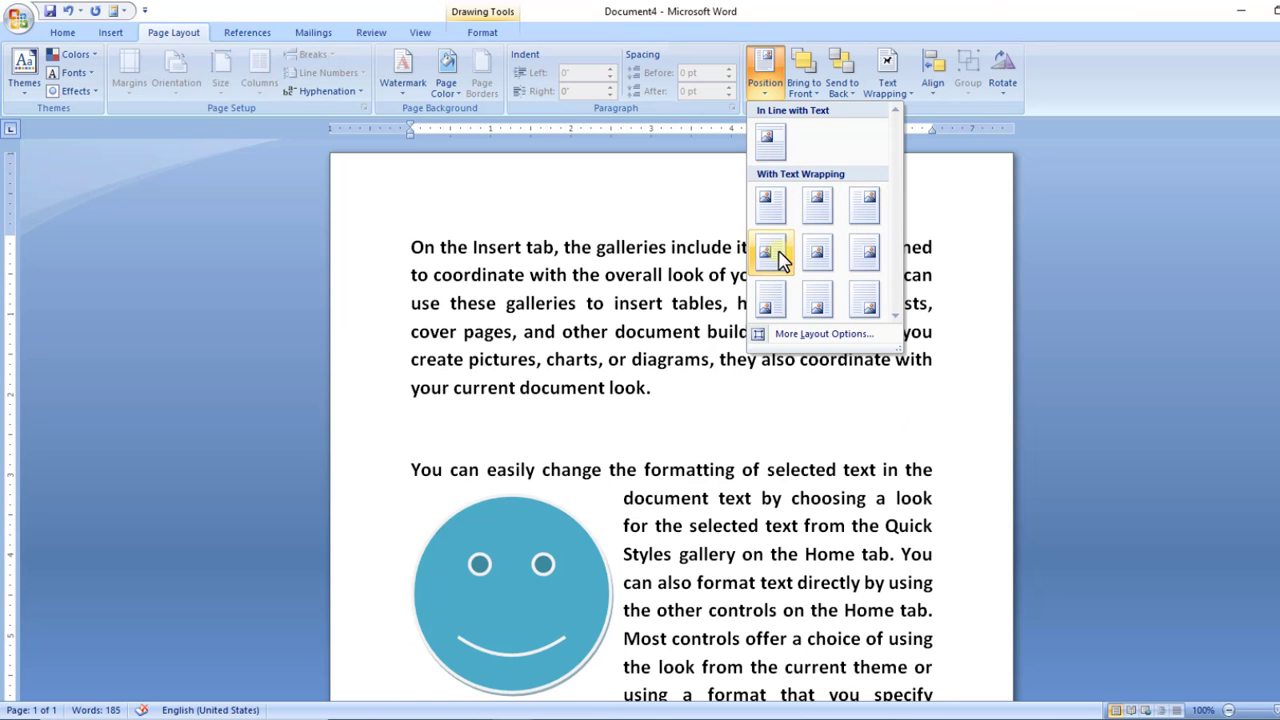
{"action": "left_click", "coordinate": [769, 205]}
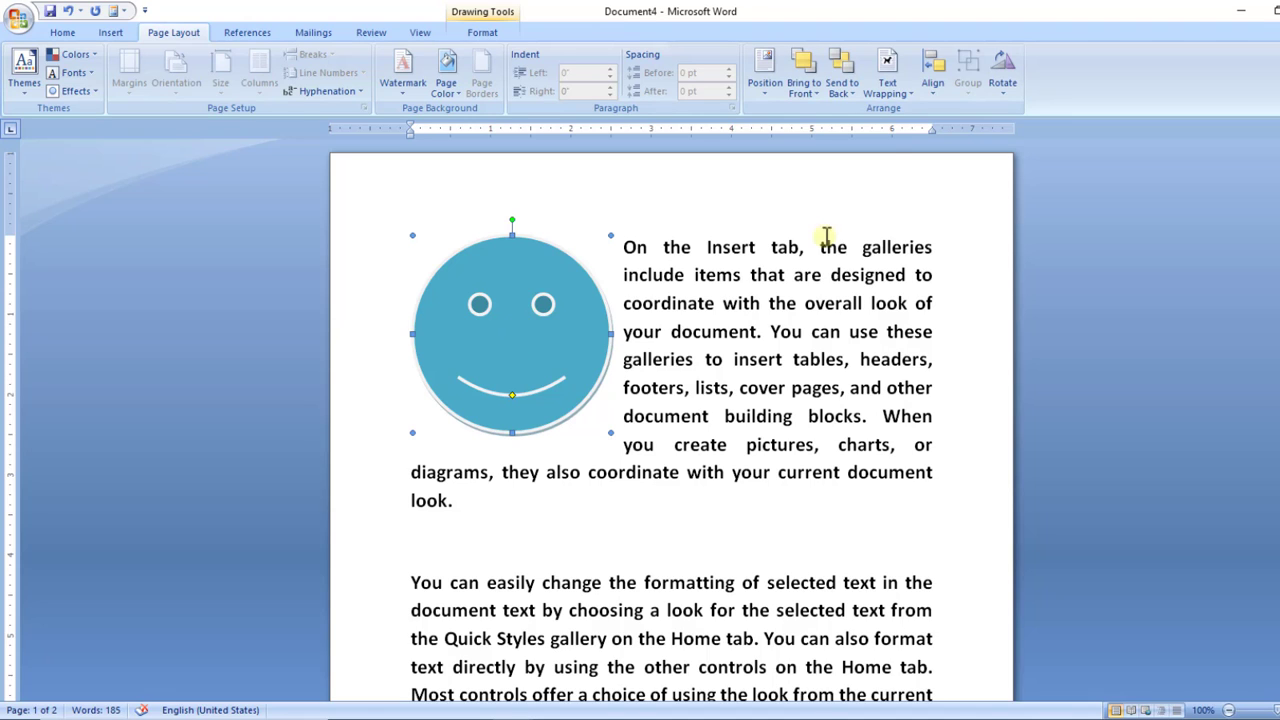
{"action": "left_click", "coordinate": [886, 88]}
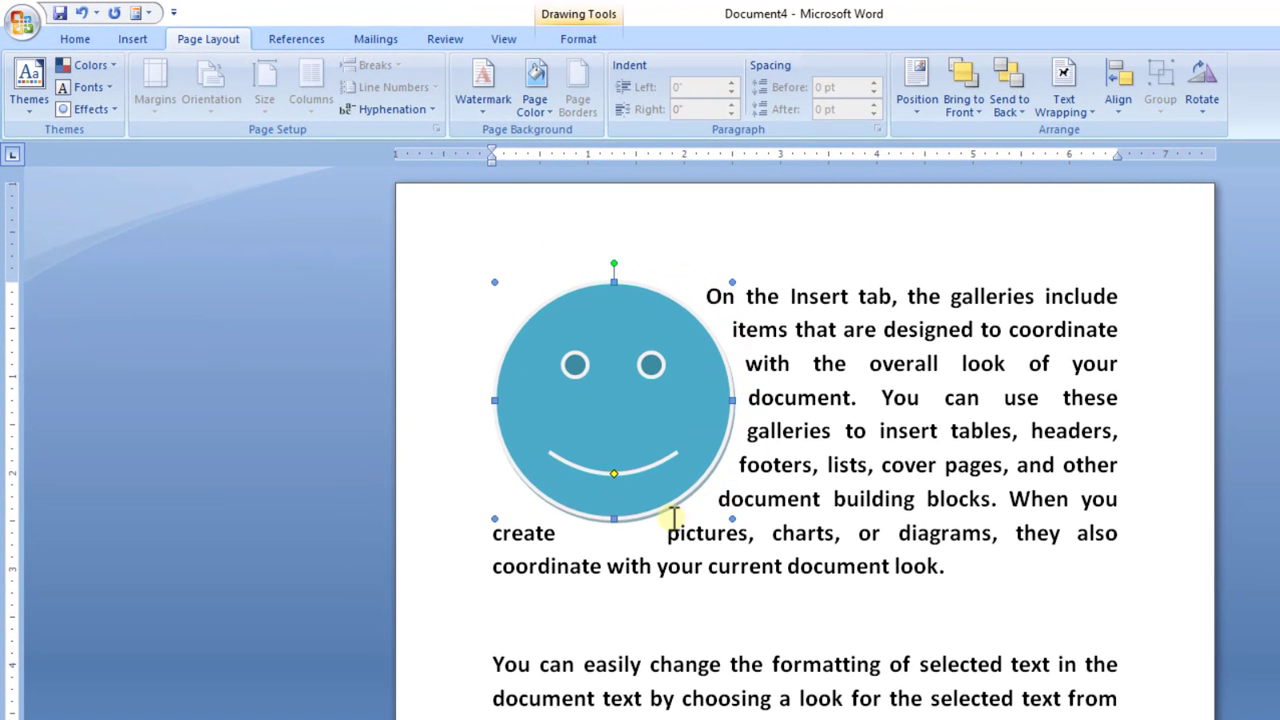
- Change the smiley's text wrapping to Square, then to Tight
{"action": "left_click", "coordinate": [1080, 112]}
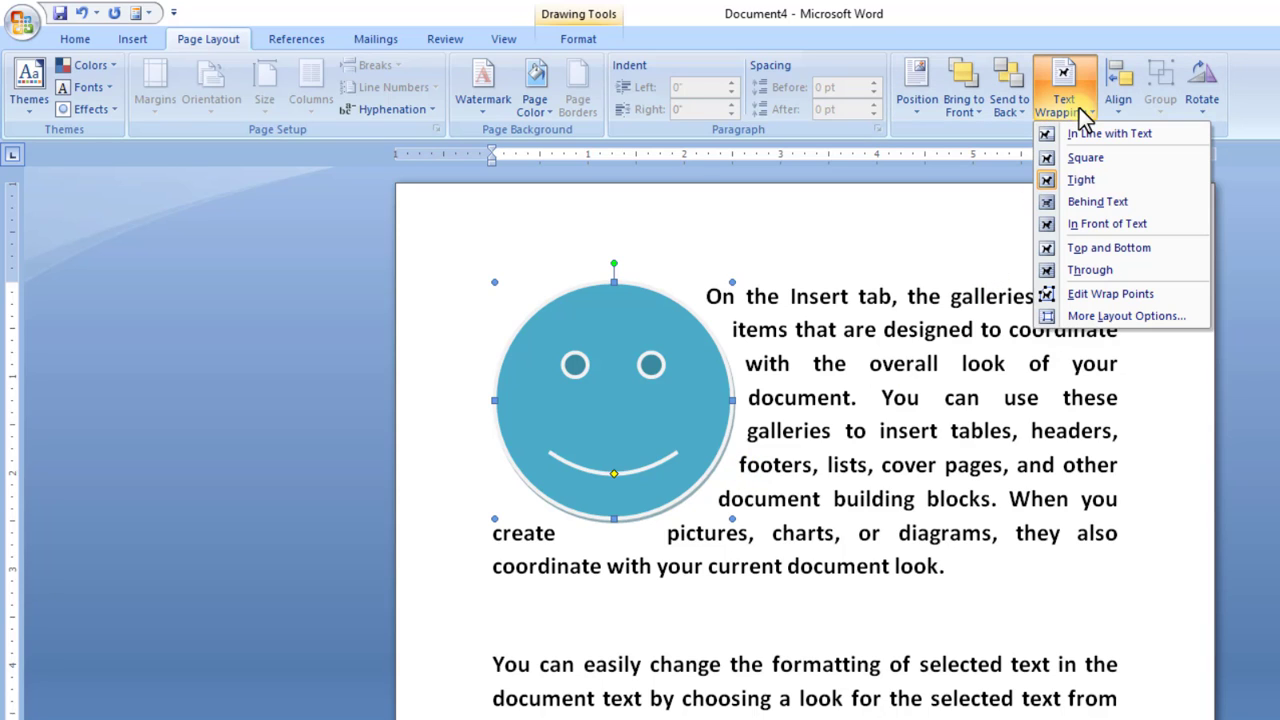
{"action": "left_click", "coordinate": [1084, 160]}
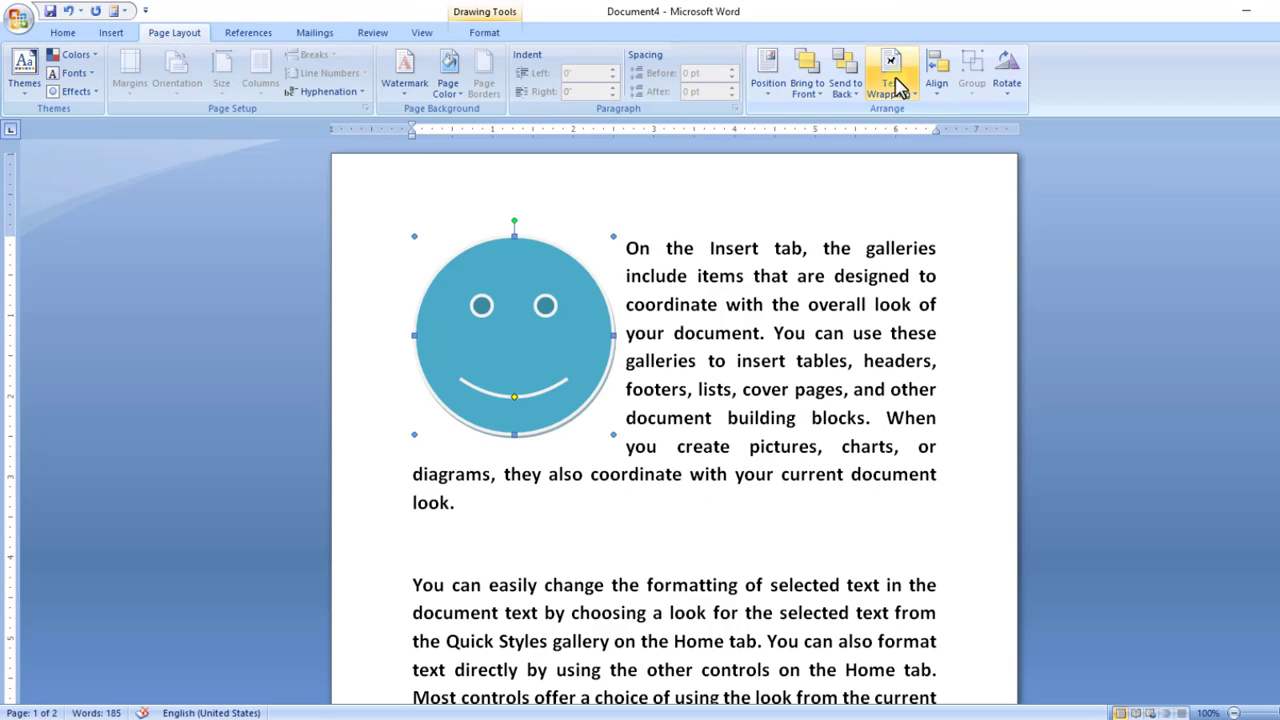
{"action": "left_click", "coordinate": [899, 88]}
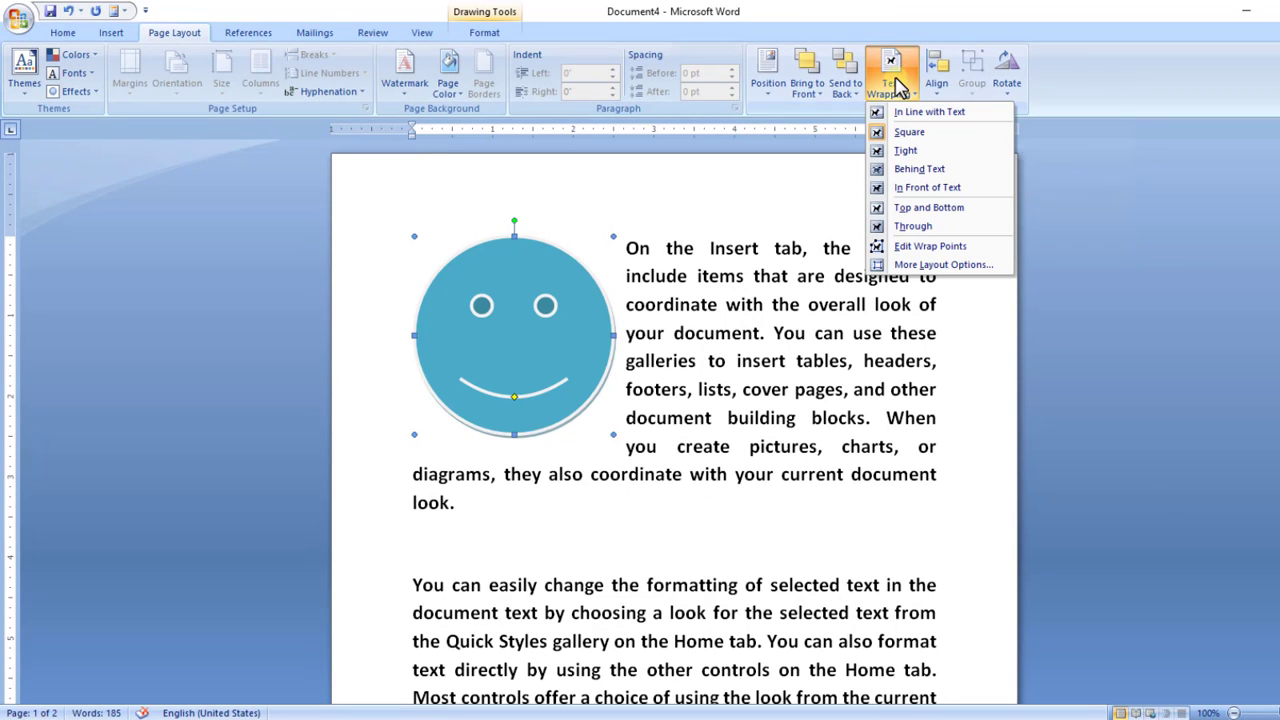
{"action": "left_click", "coordinate": [910, 152]}
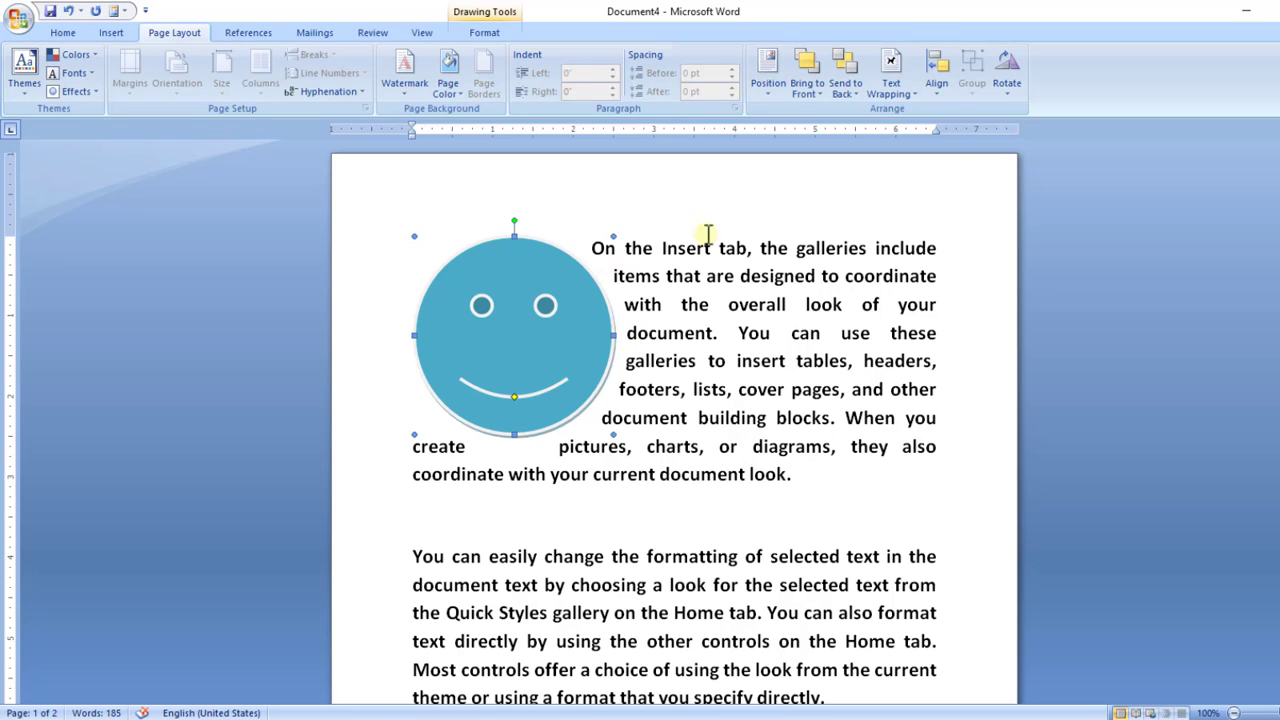
- Align the smiley to the right margin
{"action": "left_click", "coordinate": [936, 80]}
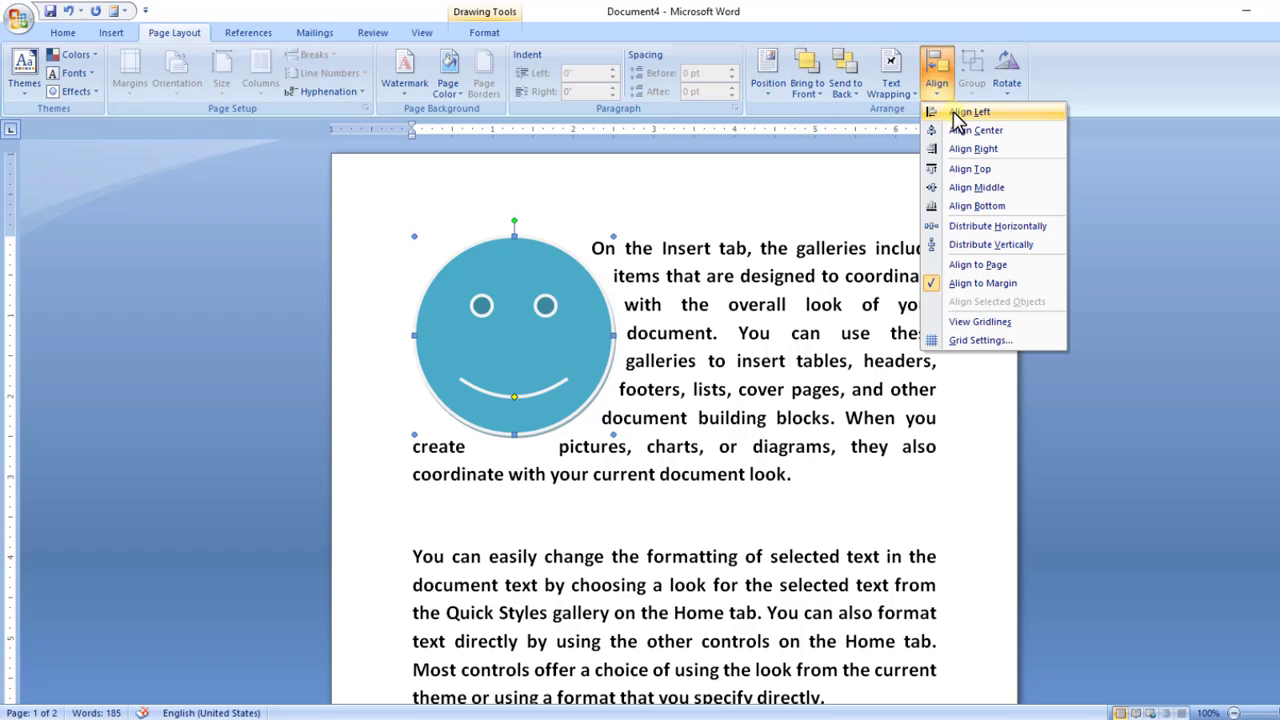
{"action": "left_click", "coordinate": [975, 148]}
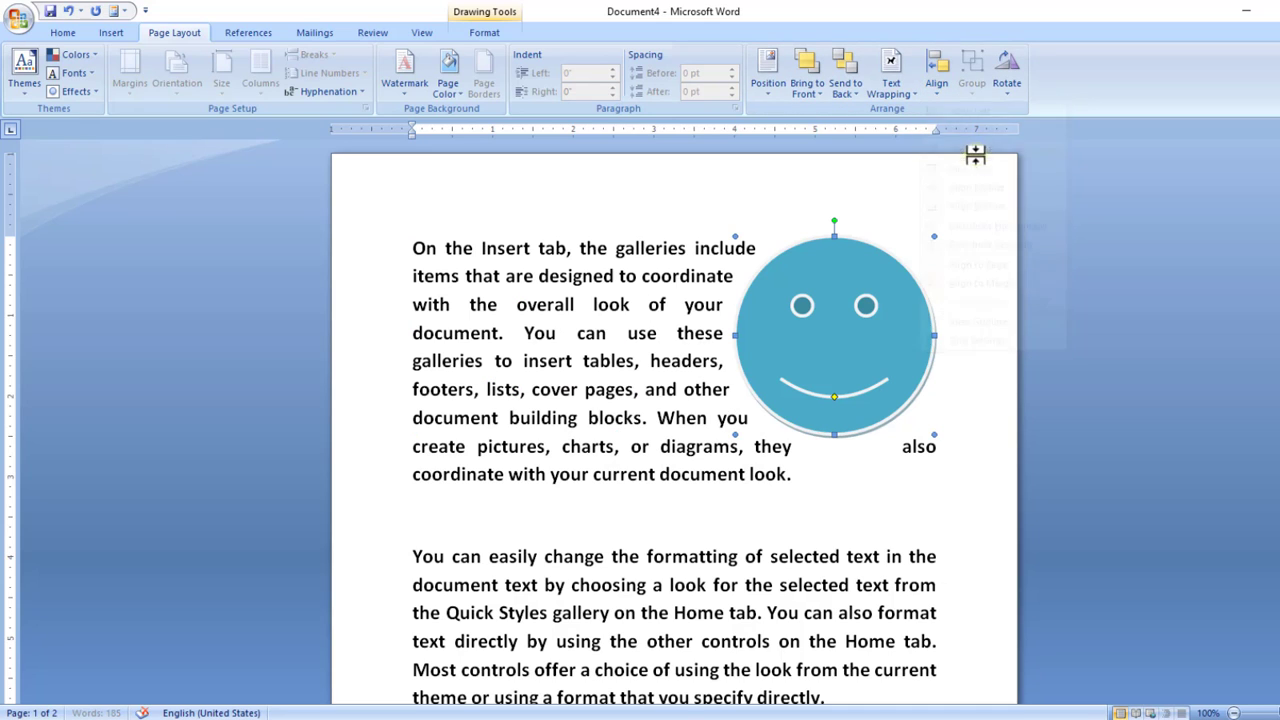
{"action": "left_click", "coordinate": [936, 85]}
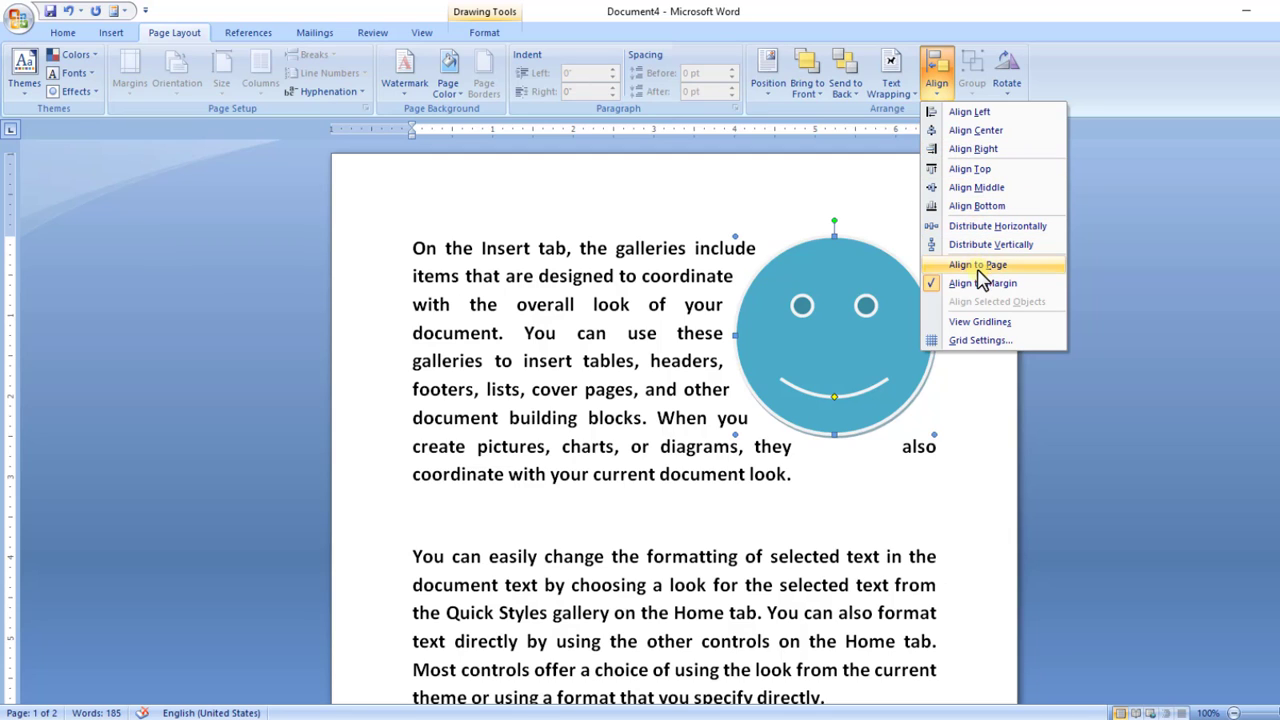
{"action": "left_click", "coordinate": [1005, 92]}
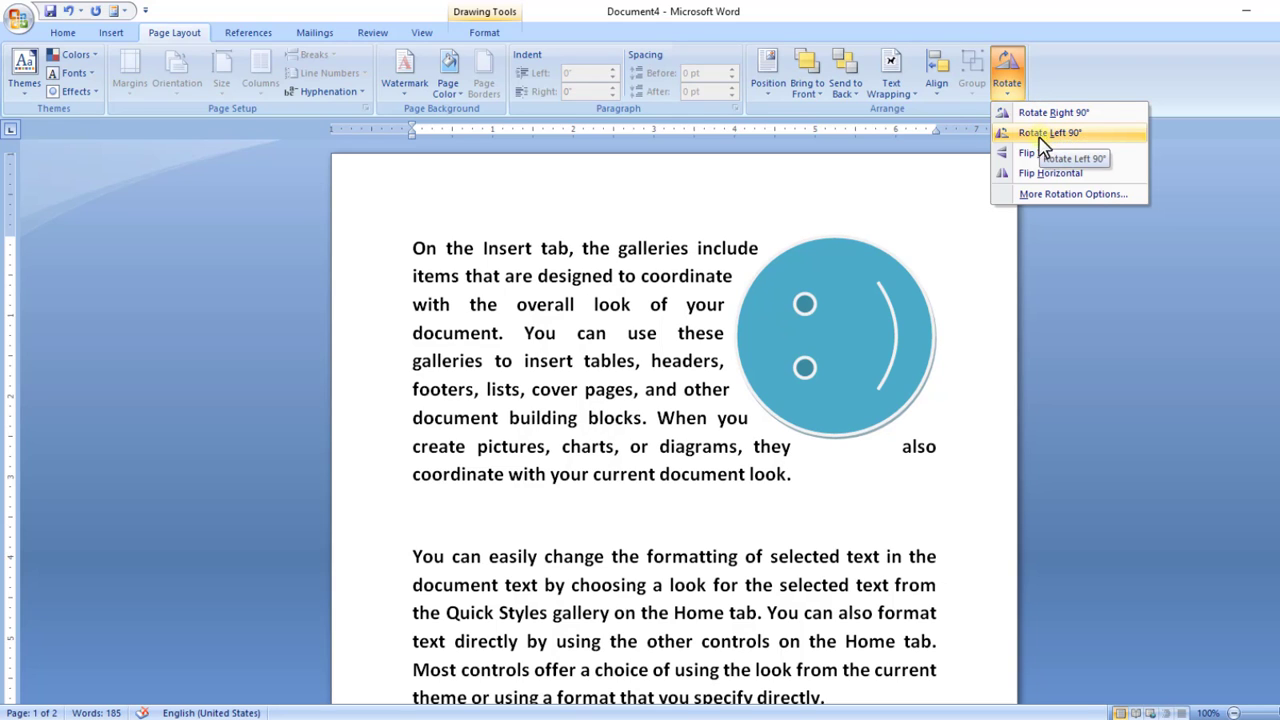
- Open More Rotation Options to show the smiley's Format AutoShape size and rotation
{"action": "left_click", "coordinate": [1047, 196]}
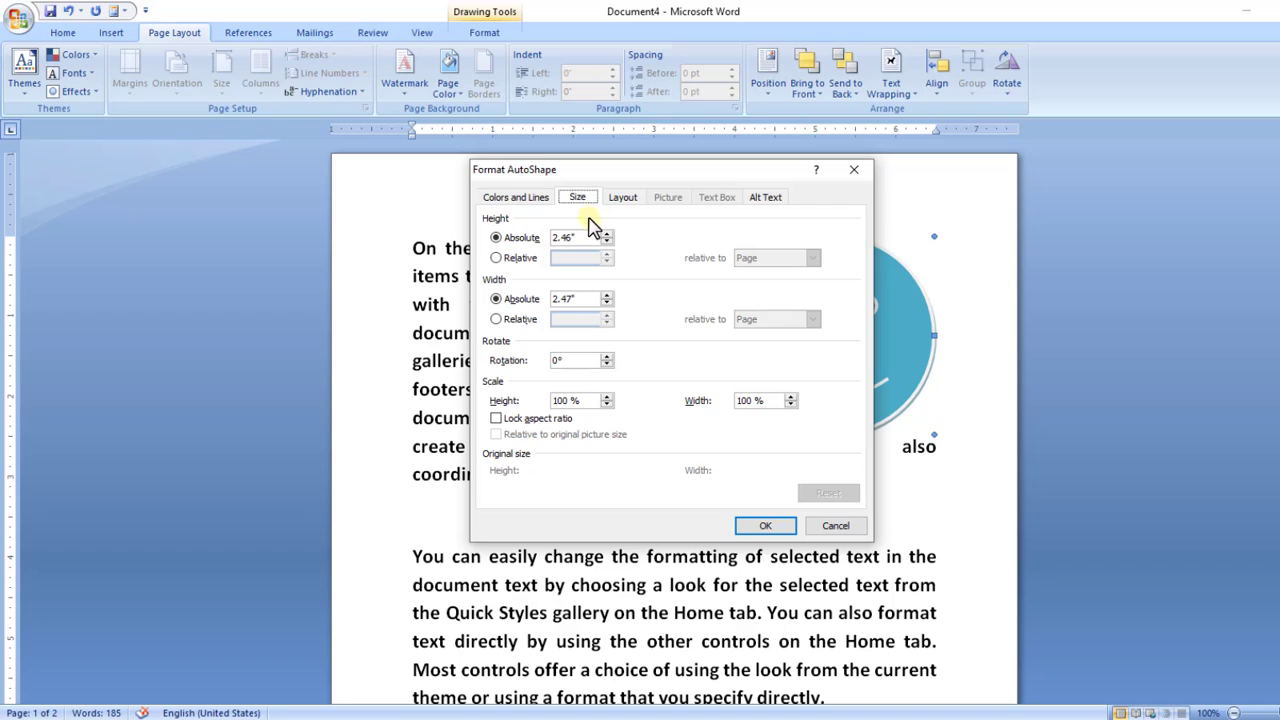
- Review the Layout, Alt Text, Colors and Lines, and Size tabs, then close Format AutoShape with OK
{"action": "left_click", "coordinate": [622, 197]}
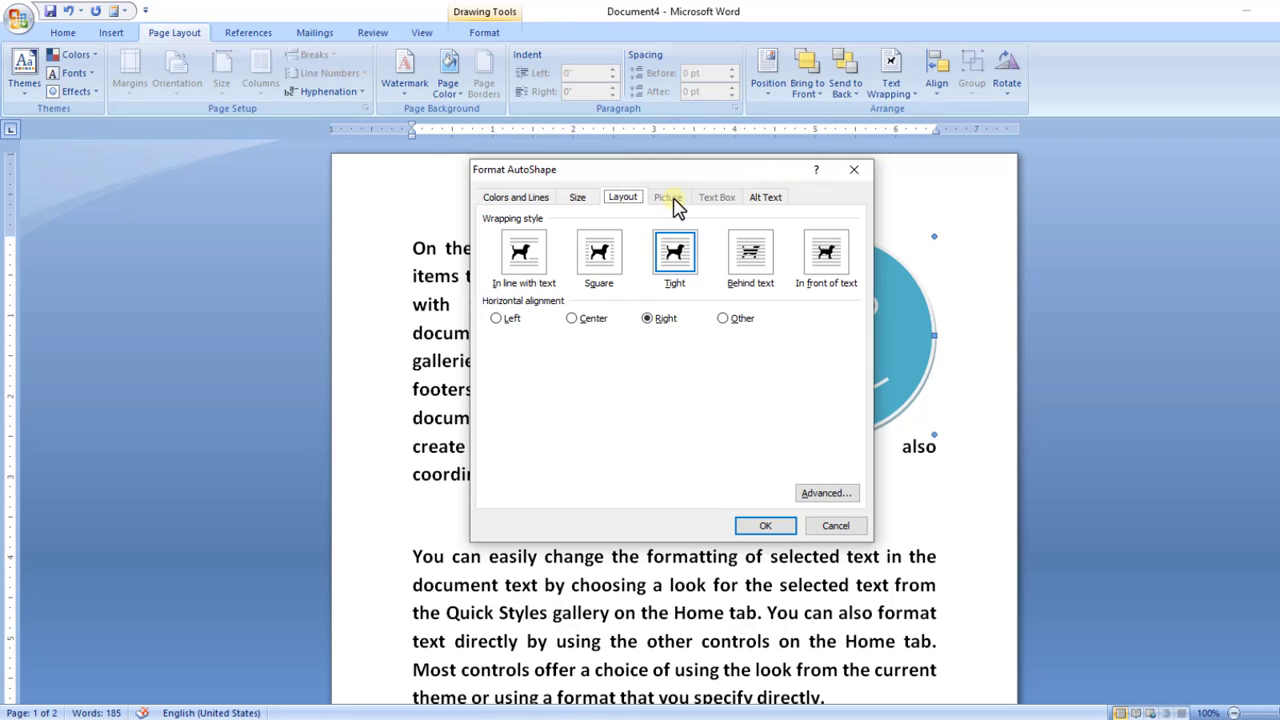
{"action": "left_click", "coordinate": [766, 198]}
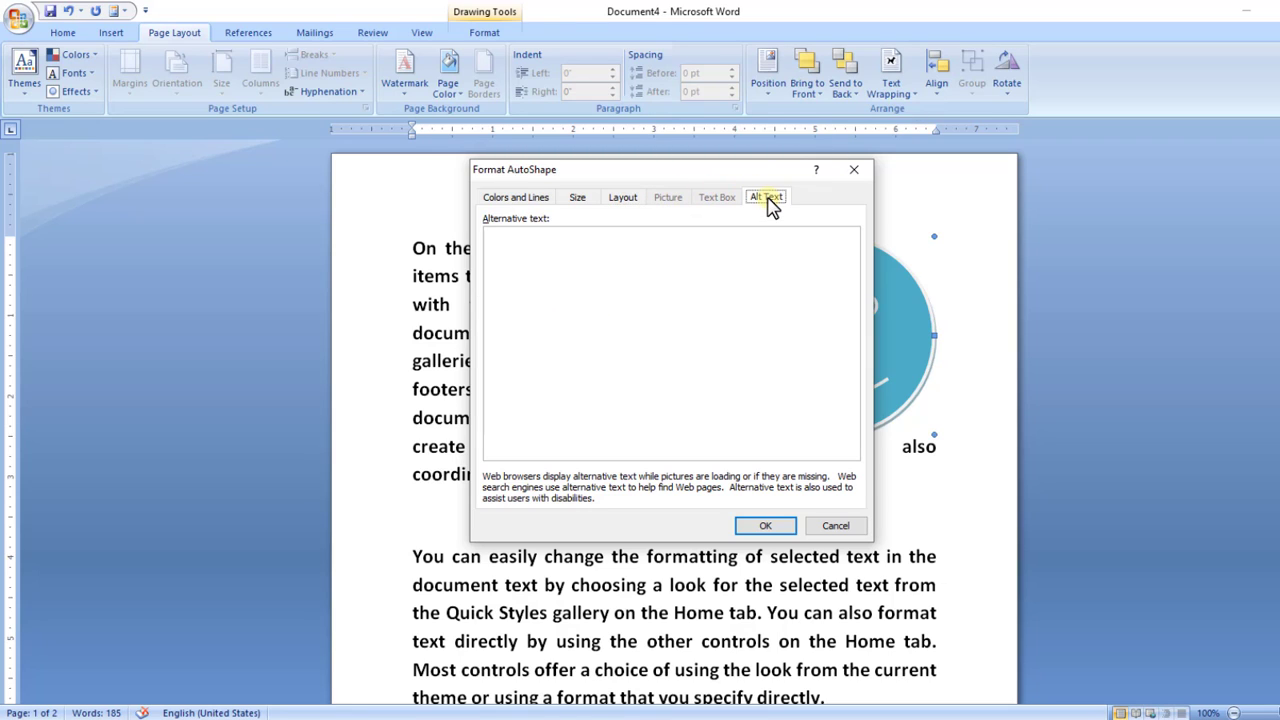
{"action": "left_click", "coordinate": [515, 199]}
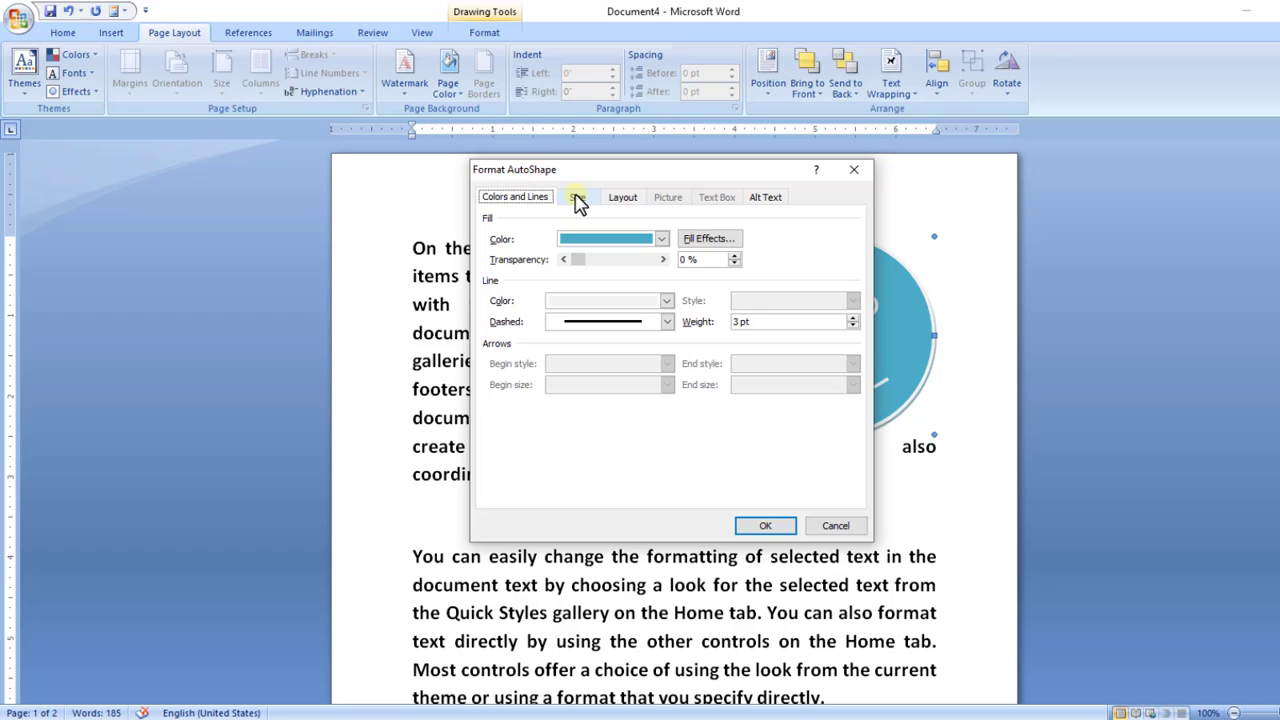
{"action": "left_click", "coordinate": [577, 199]}
{"action": "left_click", "coordinate": [622, 198]}
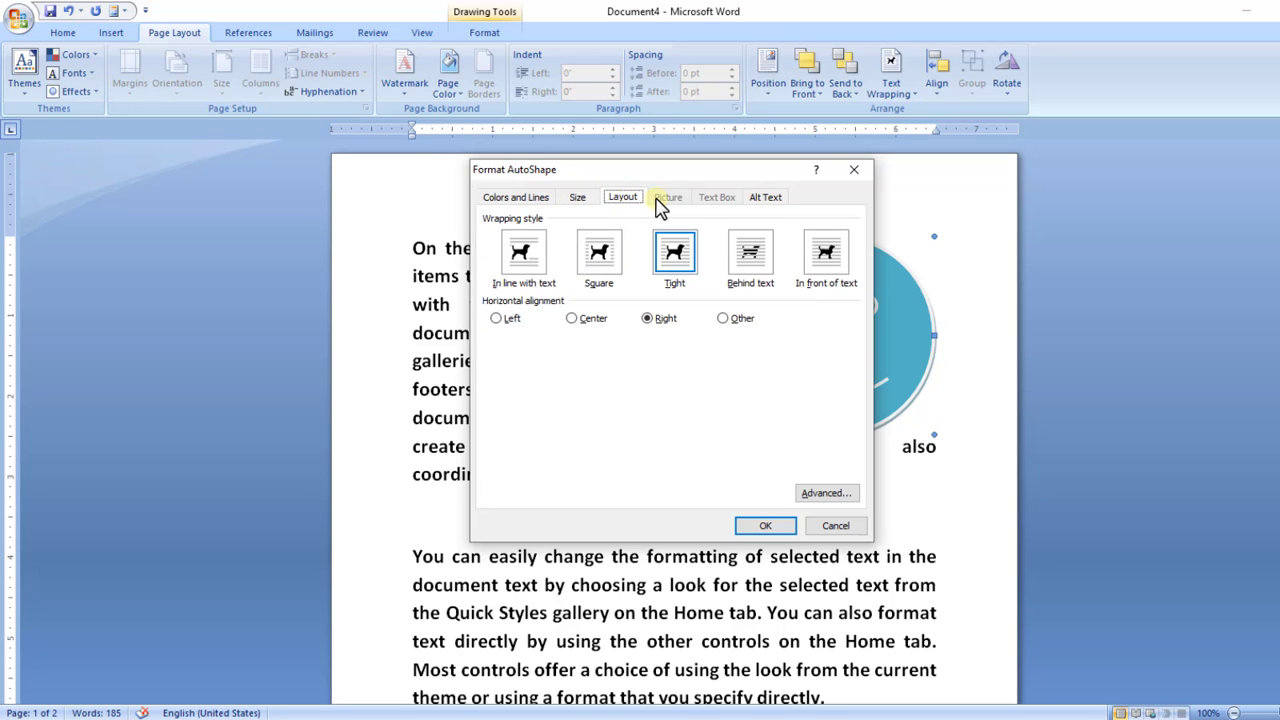
{"action": "left_click", "coordinate": [770, 526]}
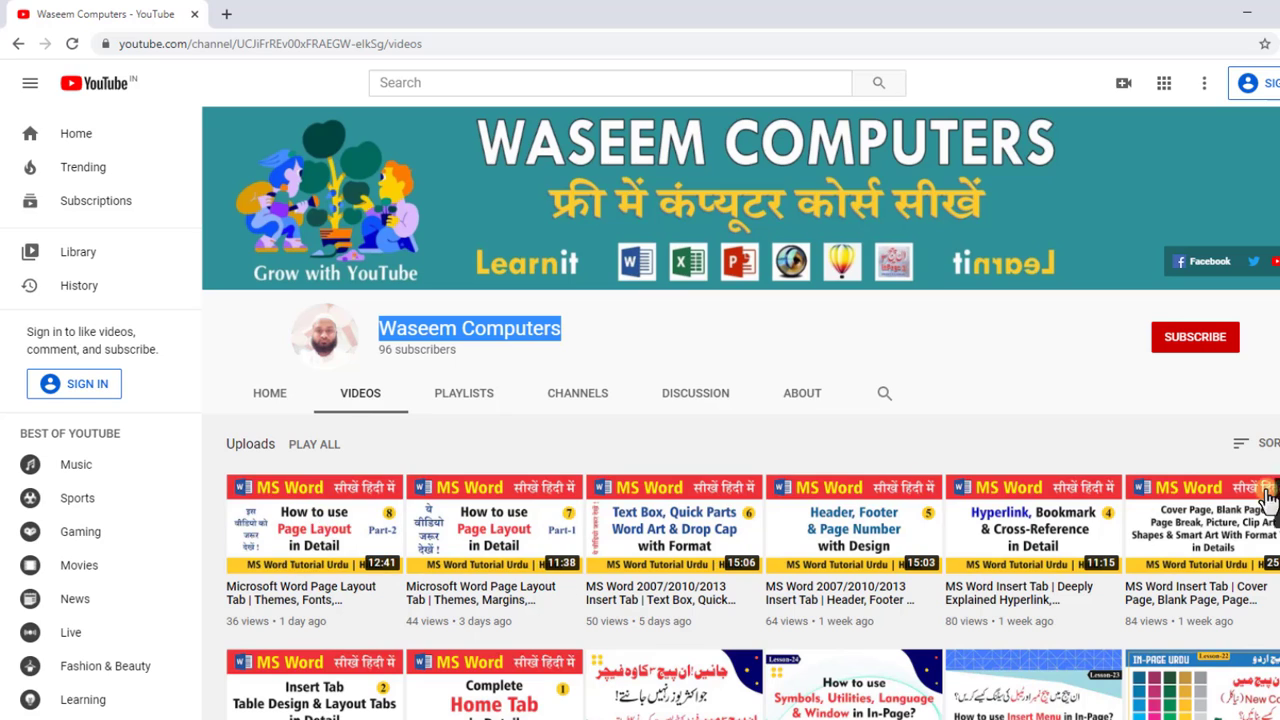
- Scroll down the YouTube channel's Videos tab to browse its MS Word tutorial uploads
{"action": "scroll", "coordinate": [740, 450], "scroll_direction": "down", "scroll_amount": 1}
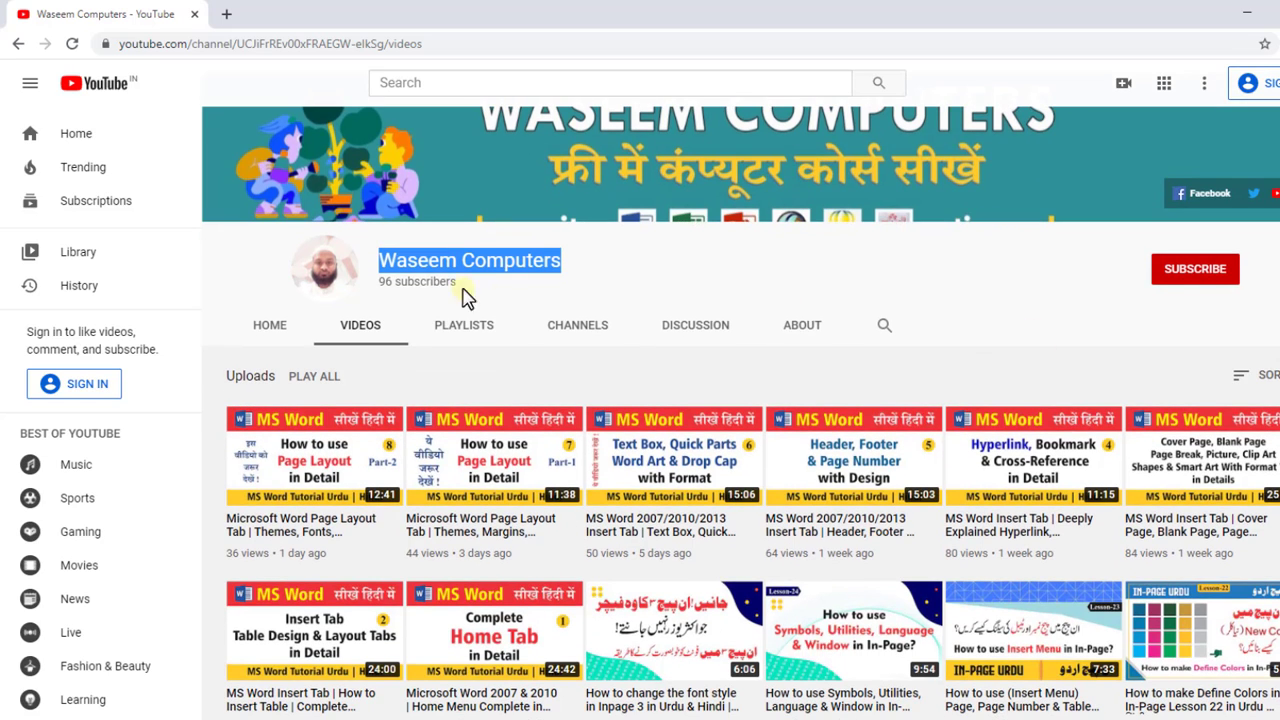